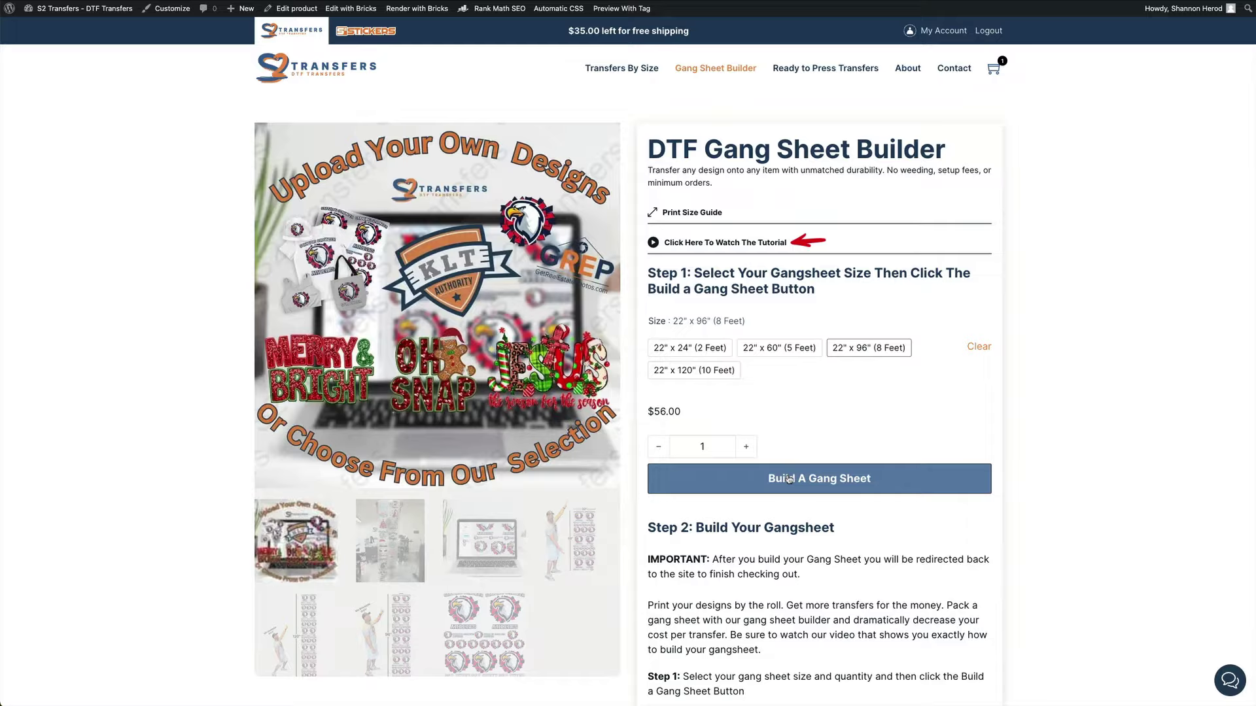
Open the gang sheet builder for the 22" x 96" (8 Feet) size and enlarge the view of the blank sheet
click(790, 479)
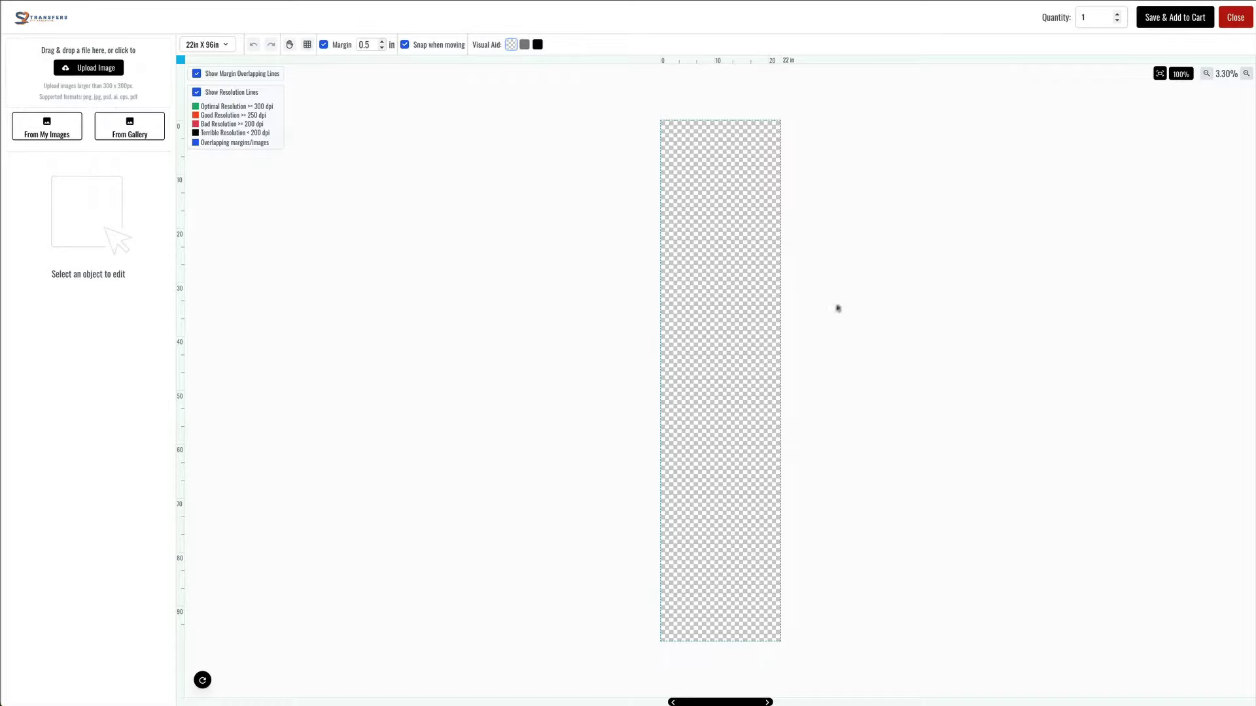
click(1246, 73)
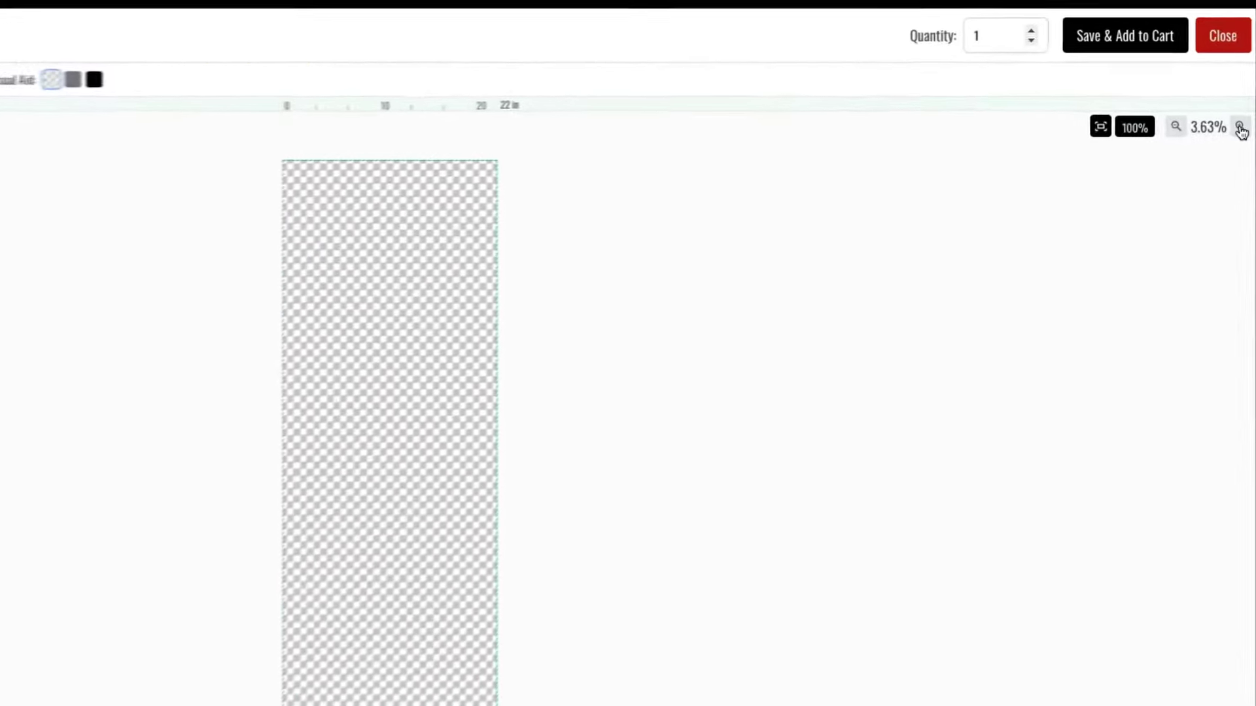
click(1239, 128)
click(1239, 127)
click(1239, 128)
click(1239, 127)
click(1239, 127)
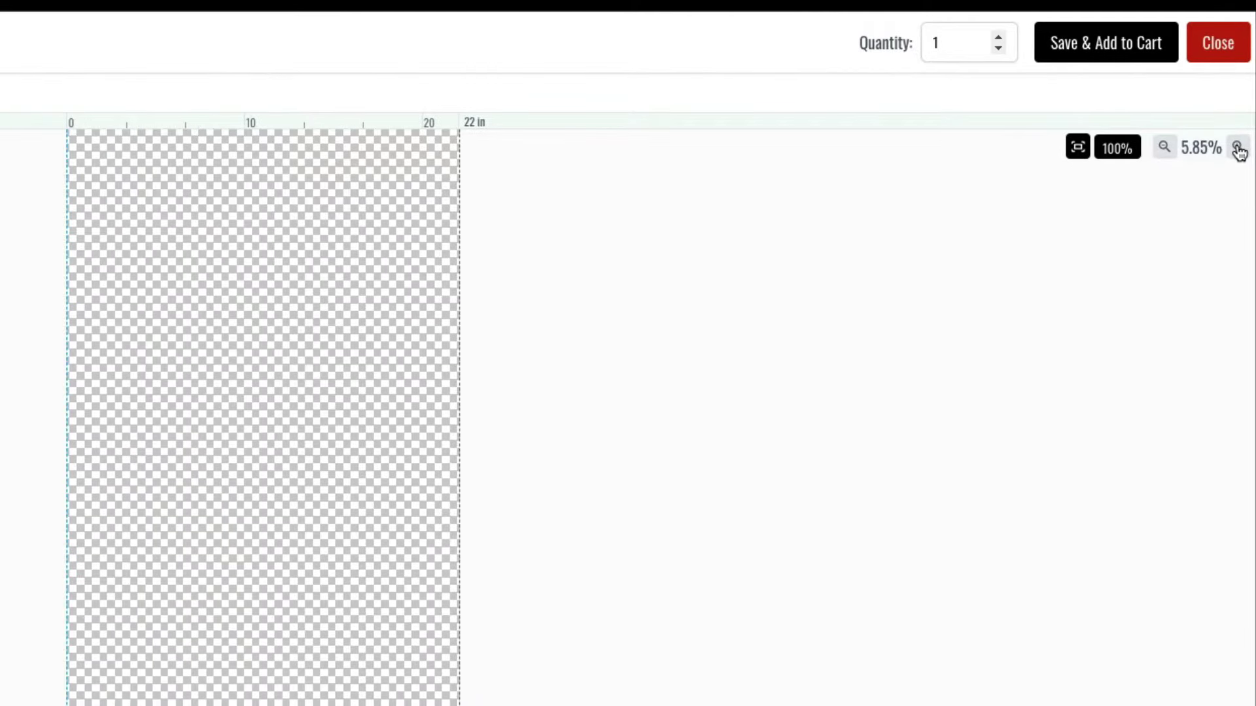
click(1238, 150)
click(1239, 151)
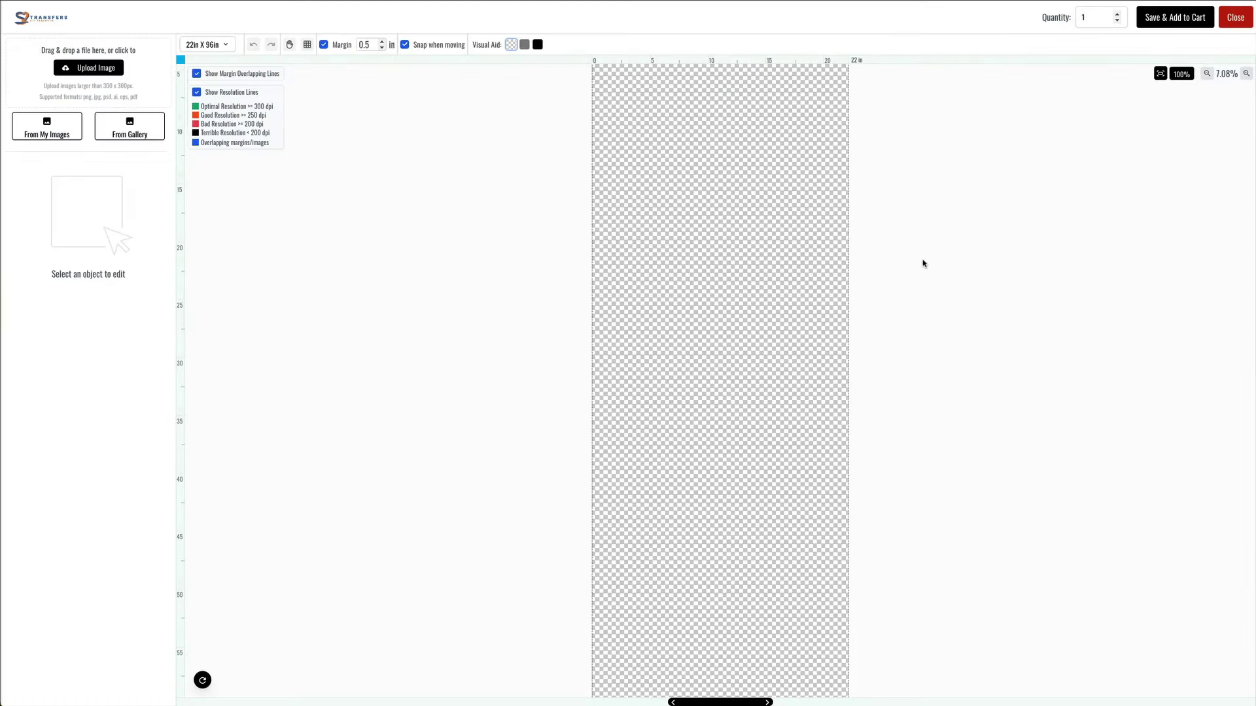
scroll(923, 263, up, 2)
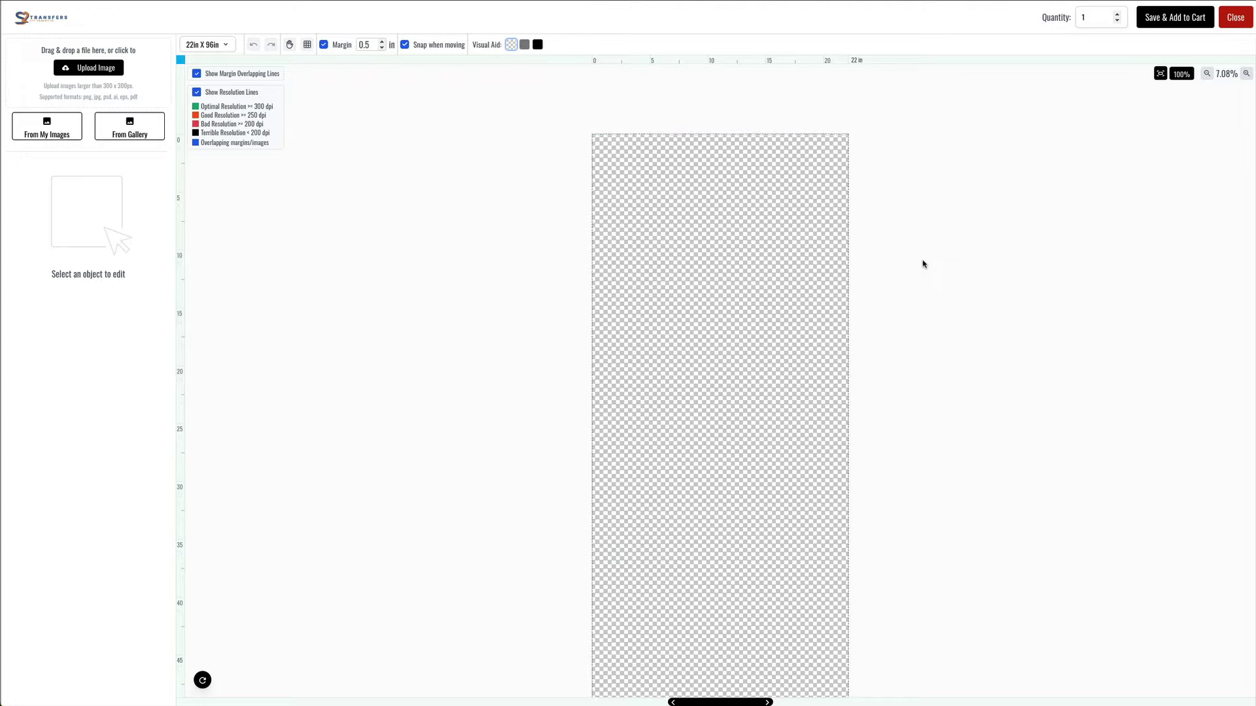
scroll(923, 264, down, 1)
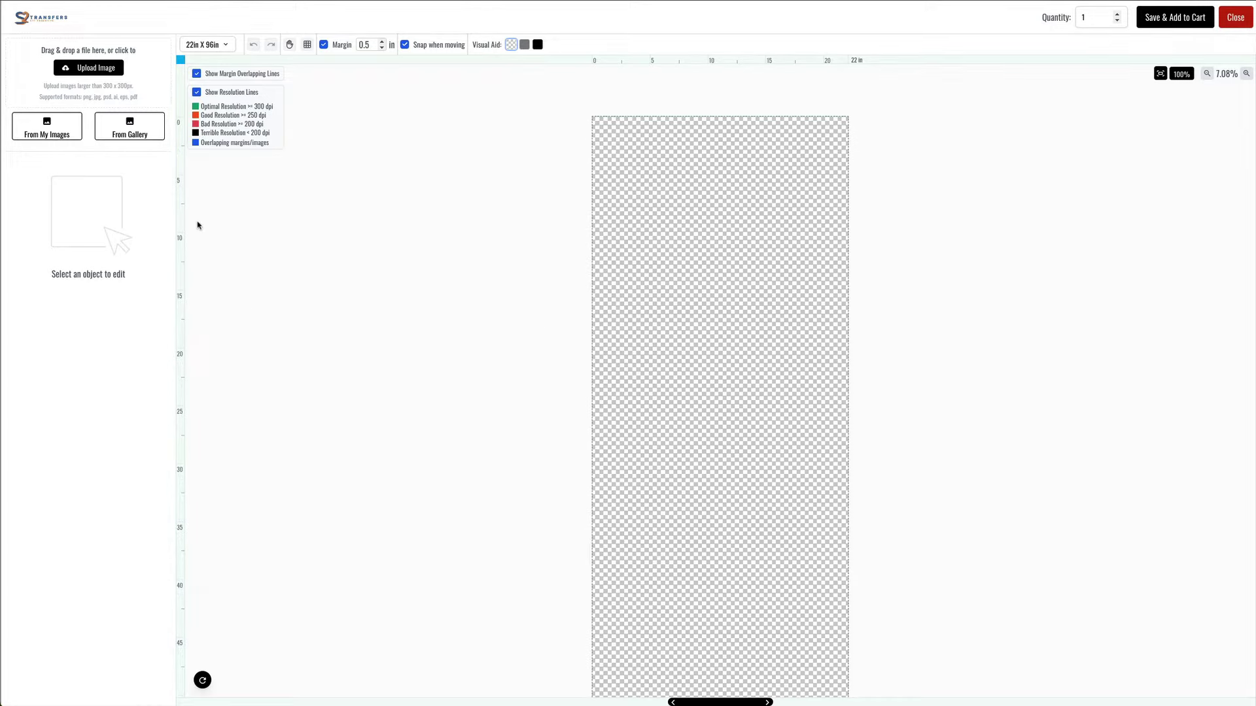
Upload "s2transfers 30inch.png" from the 300ppi folder and place it on the gang sheet
click(96, 69)
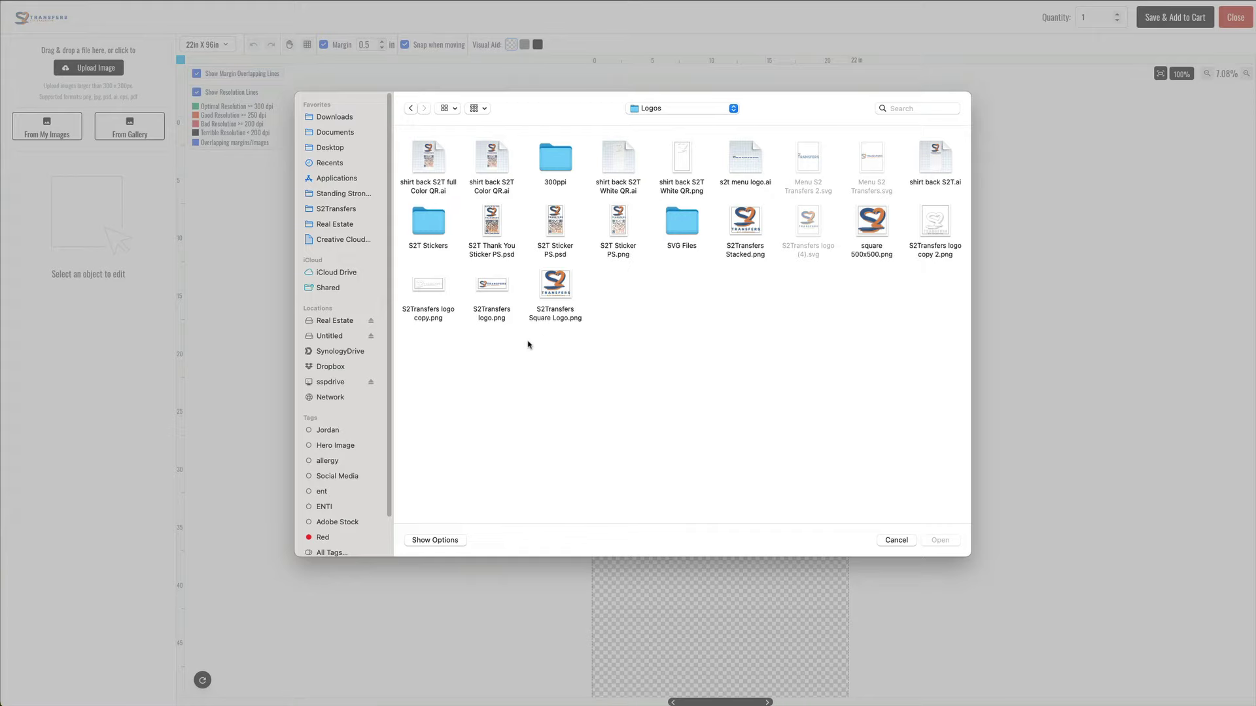
double_click(564, 173)
click(553, 159)
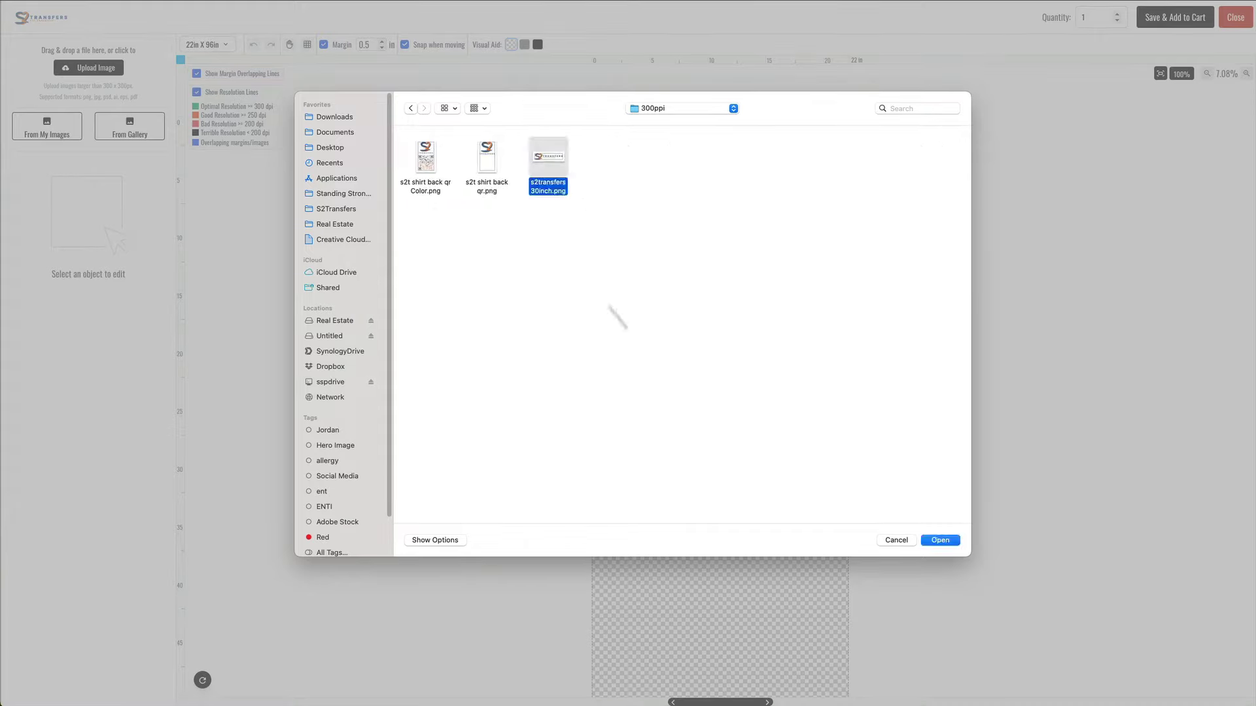
click(940, 540)
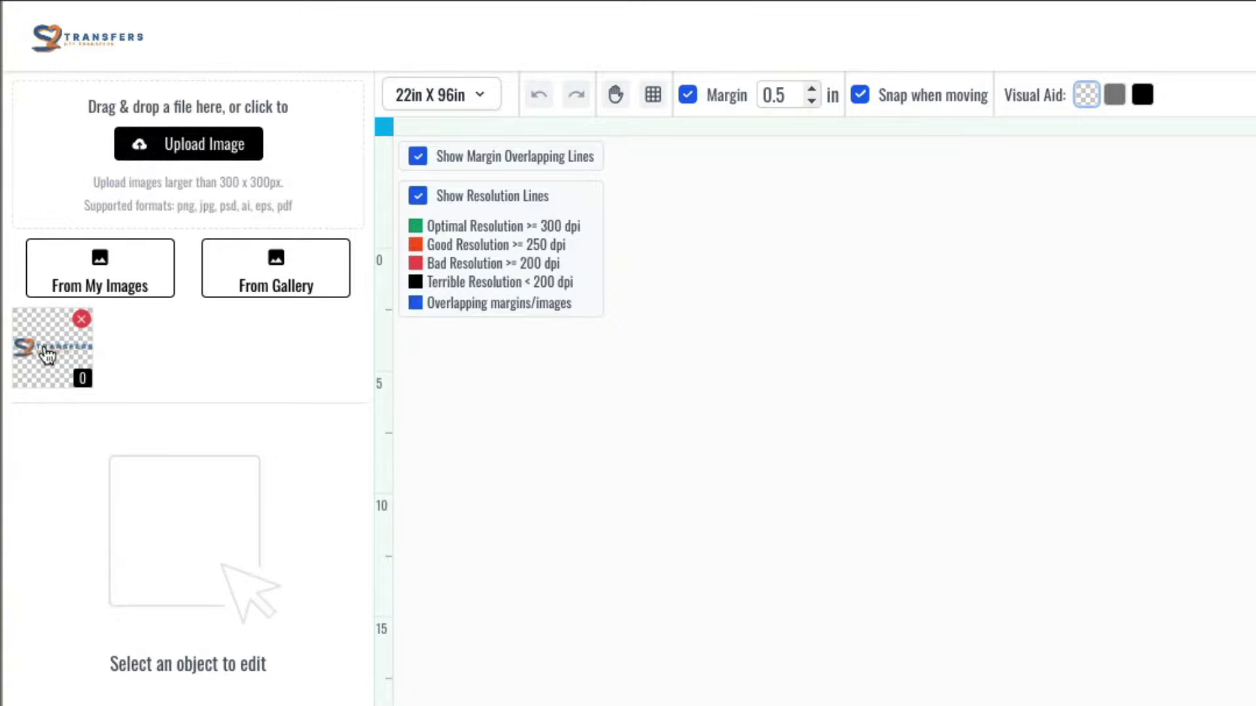
click(47, 355)
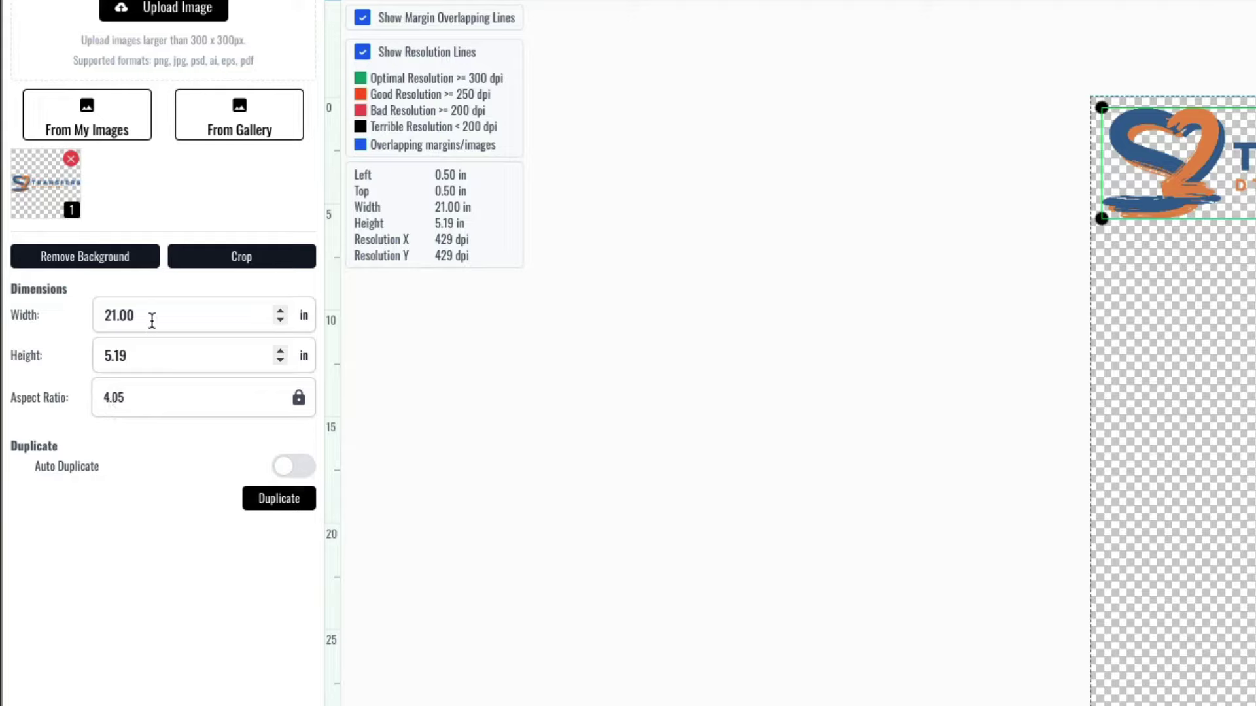
Set the placed logo's width to 10.5 in with its aspect ratio locked
click(30, 315)
text(10.5)
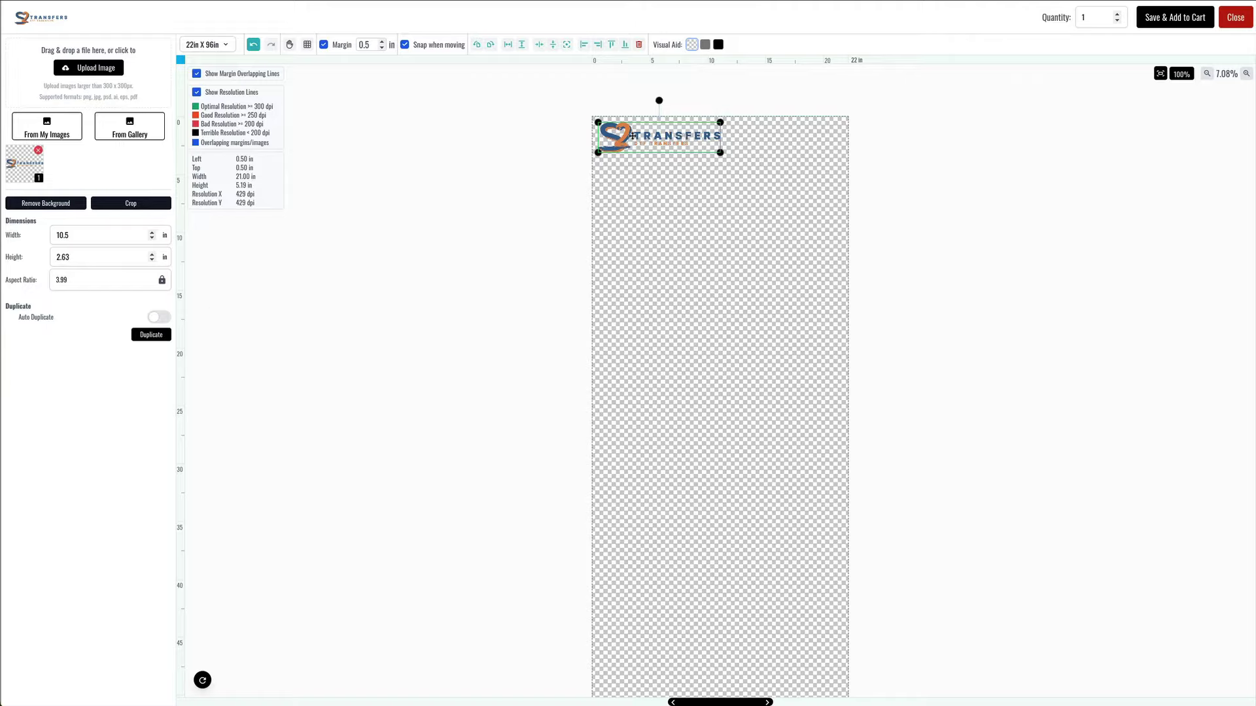
click(455, 194)
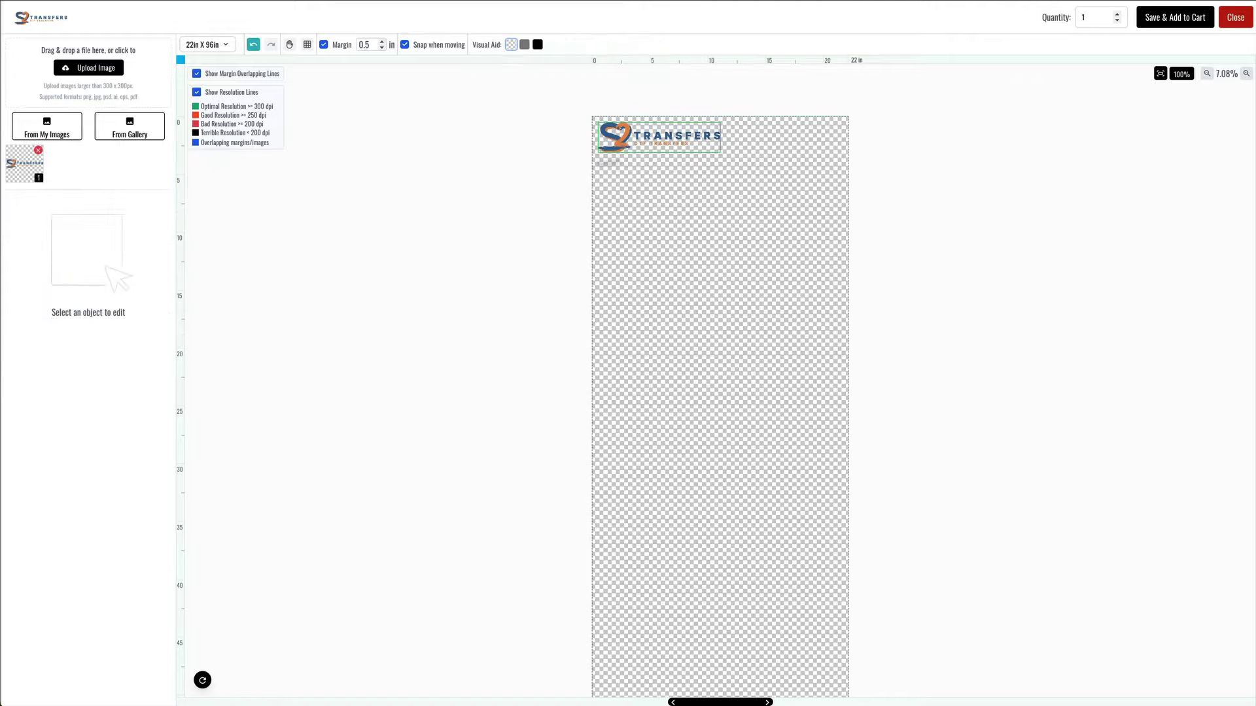
Duplicate the logo three times to make two rows of two logos across the sheet
click(671, 136)
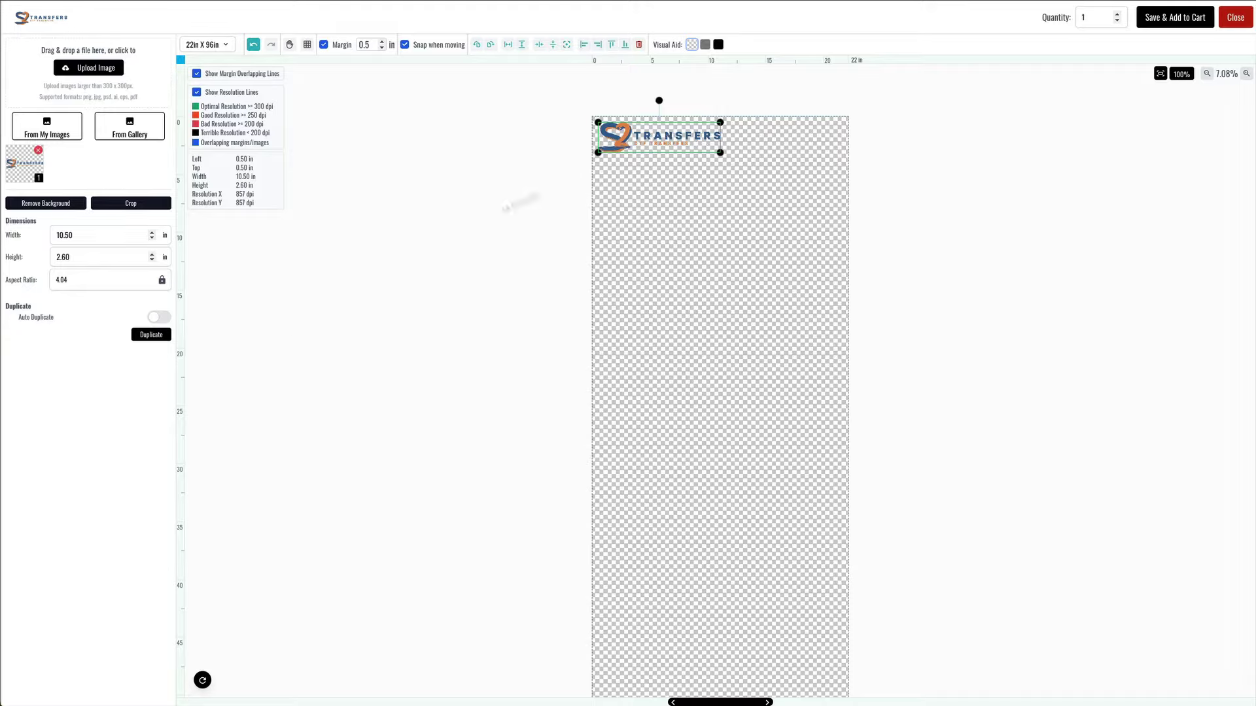
click(151, 335)
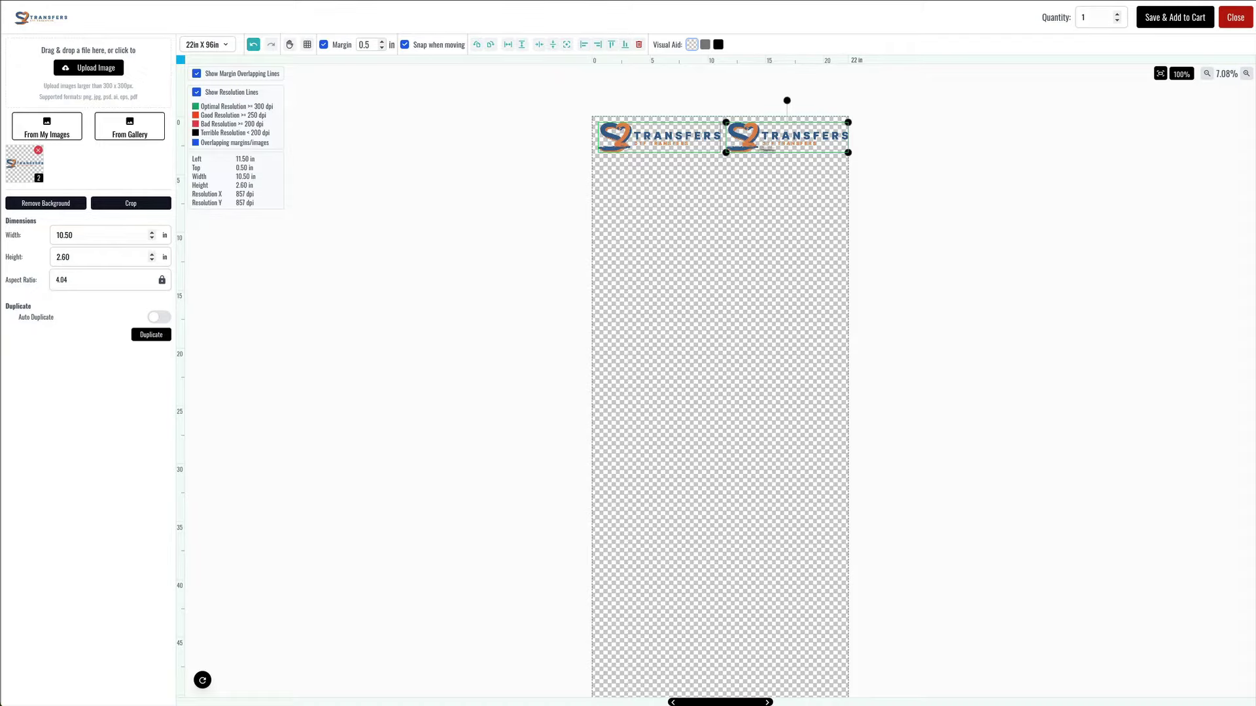
click(140, 341)
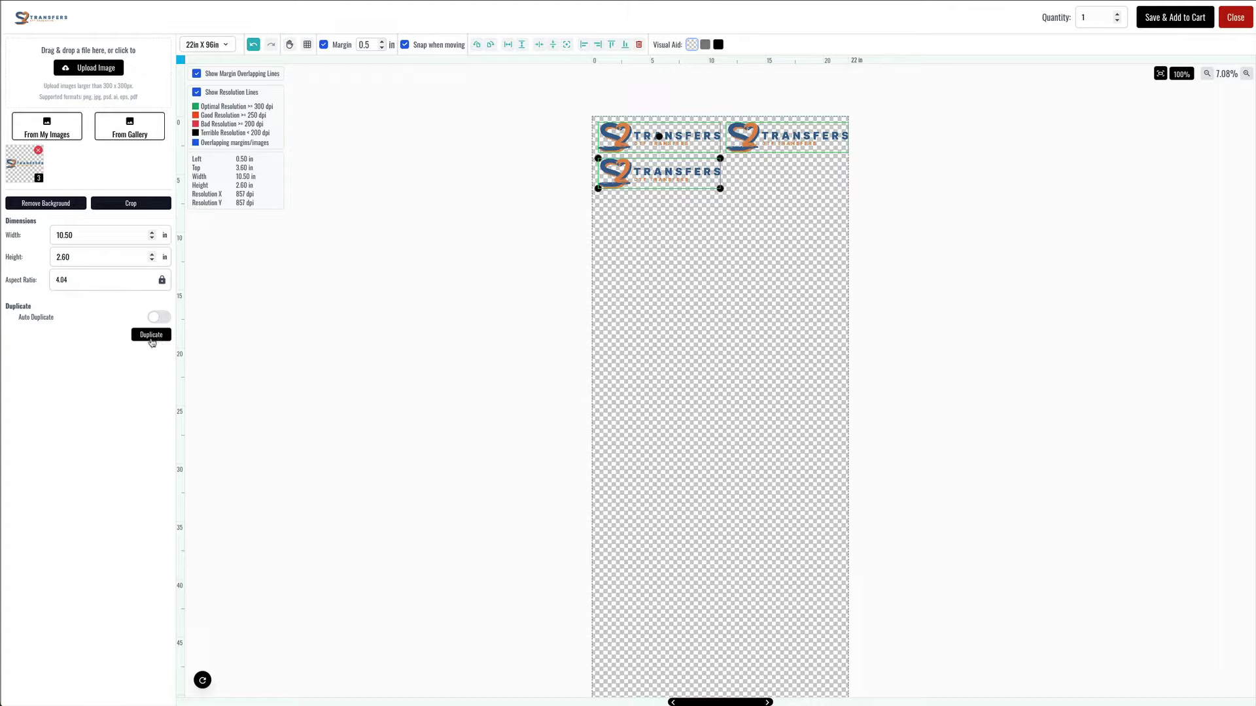
click(150, 338)
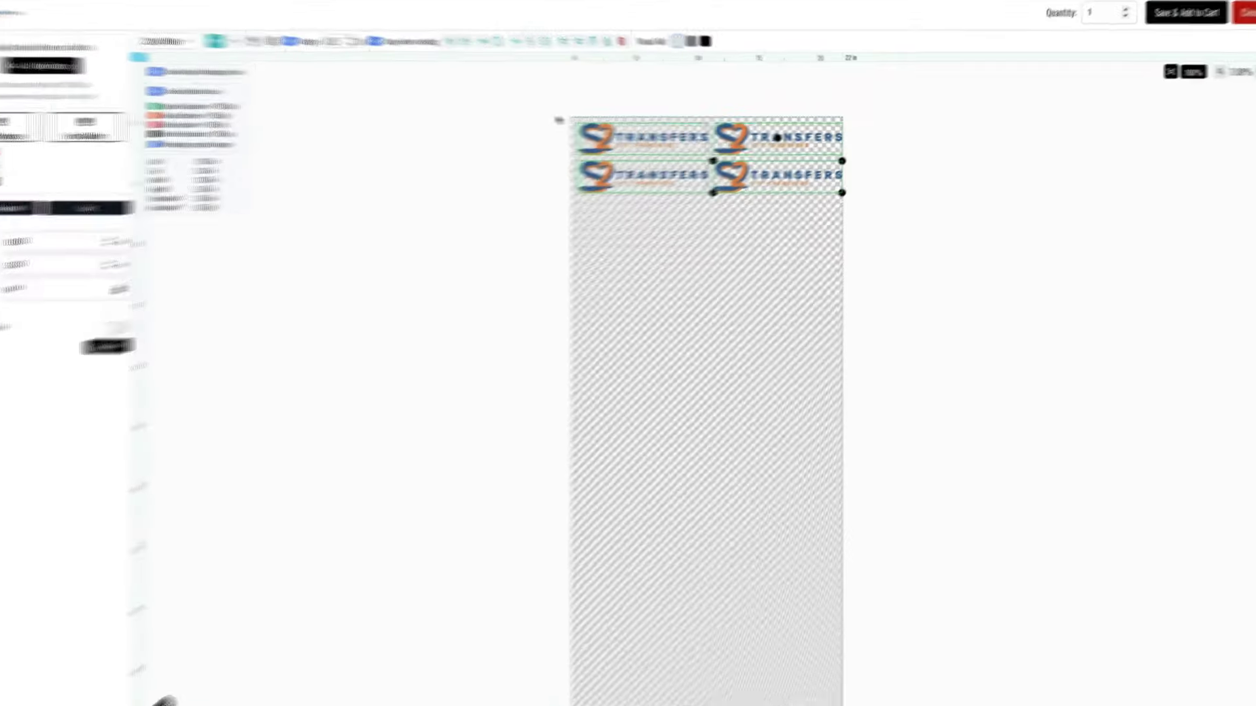
Select all four logos and move them together slightly up and left, 0.25 in from the sheet's left edge
drag(580, 118, 934, 253)
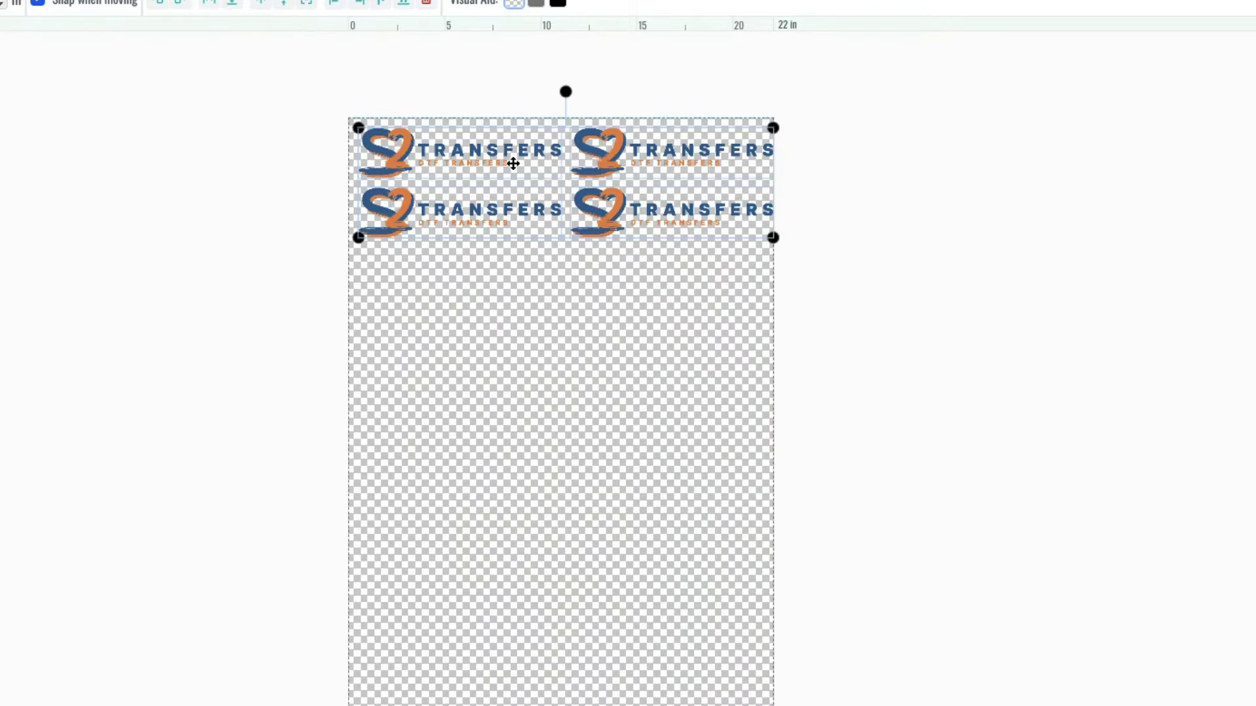
drag(513, 163, 509, 163)
key(Up)
key(Up)
key(Up)
key(Up)
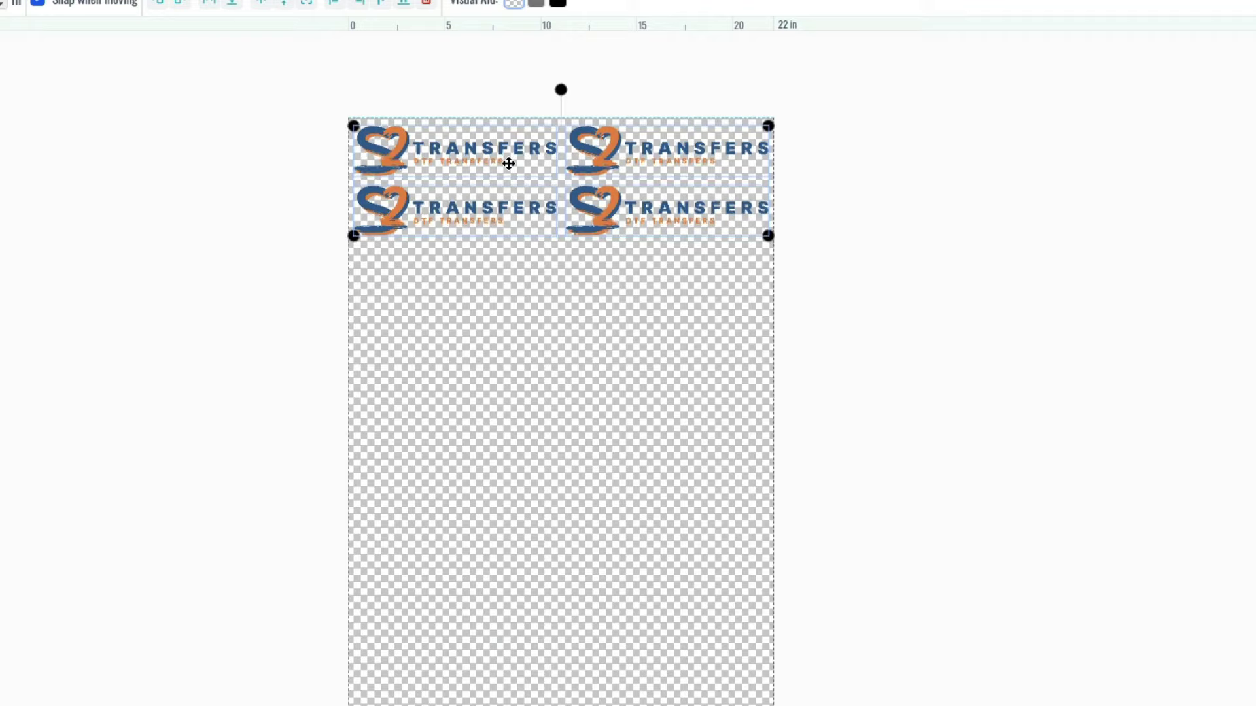
key(Up)
key(Up)
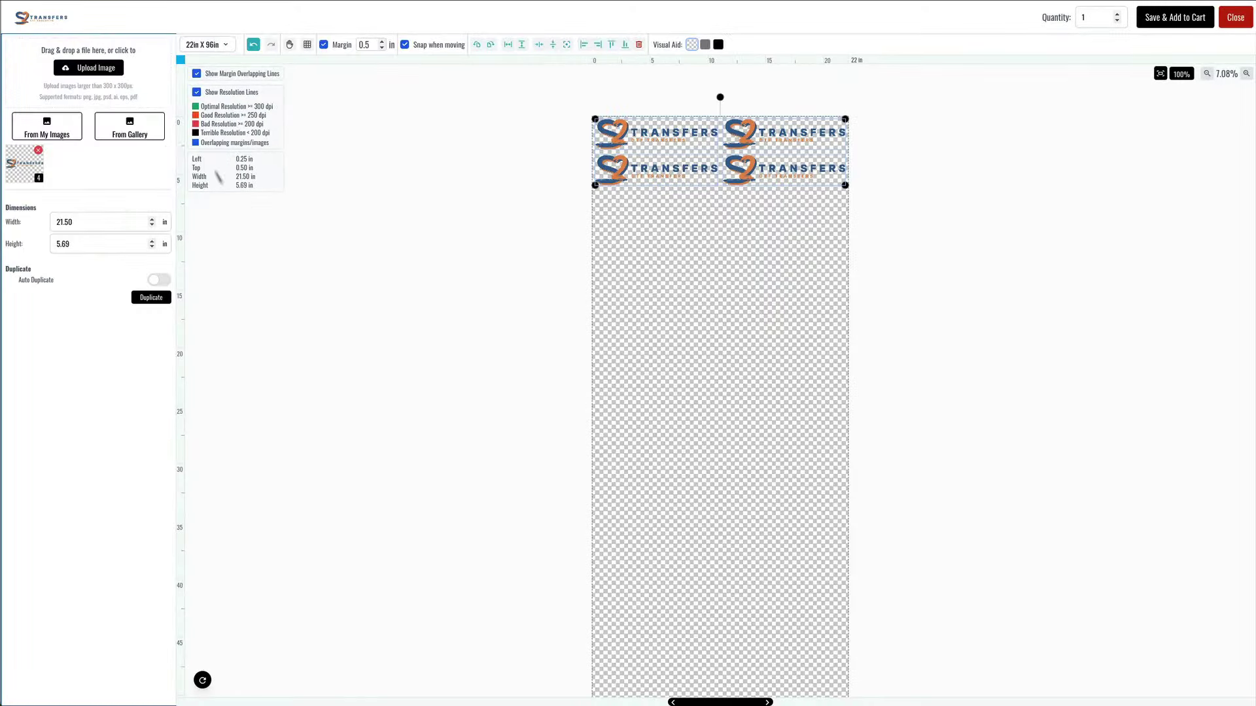
Upload "mama Bear.png" and place it on the sheet directly below the four logos
click(93, 71)
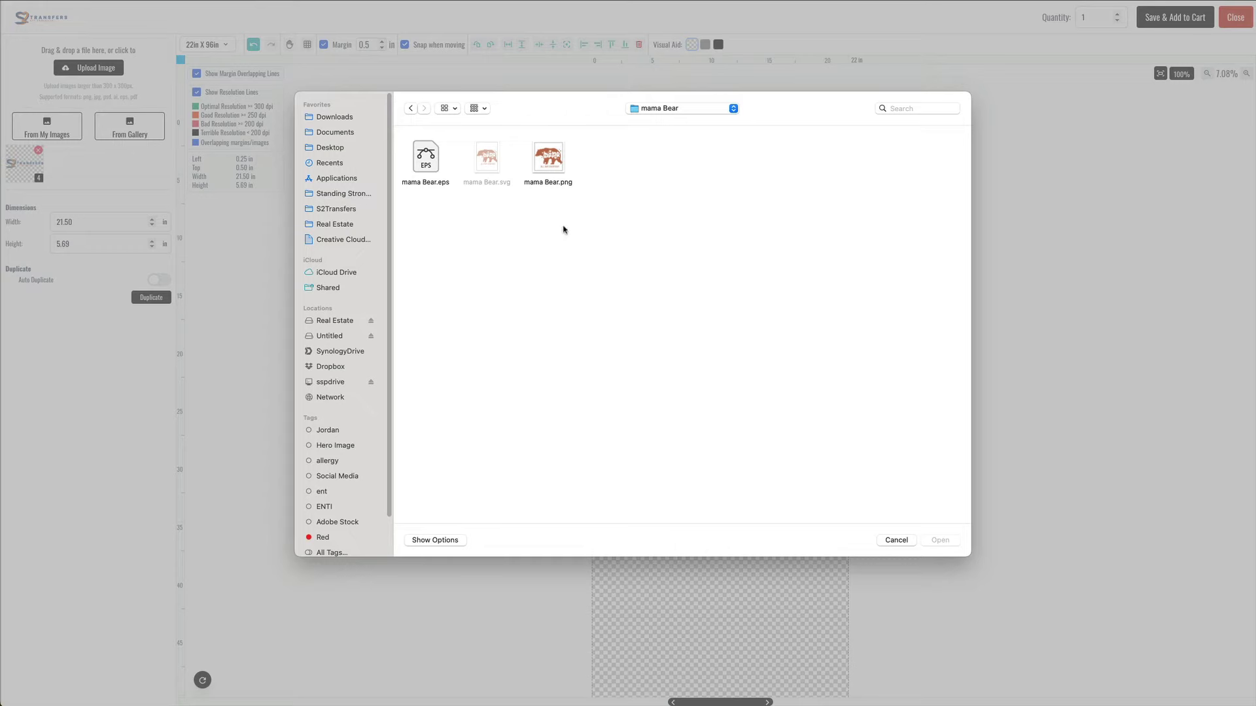
click(551, 162)
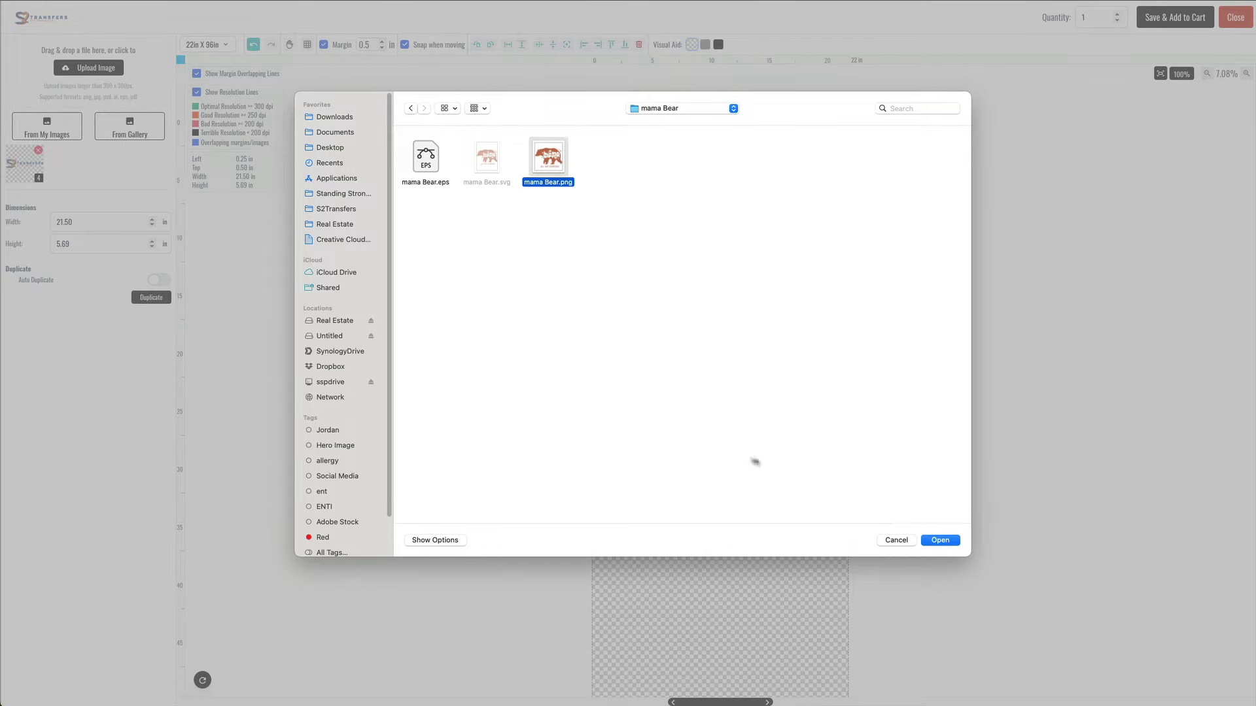
click(940, 541)
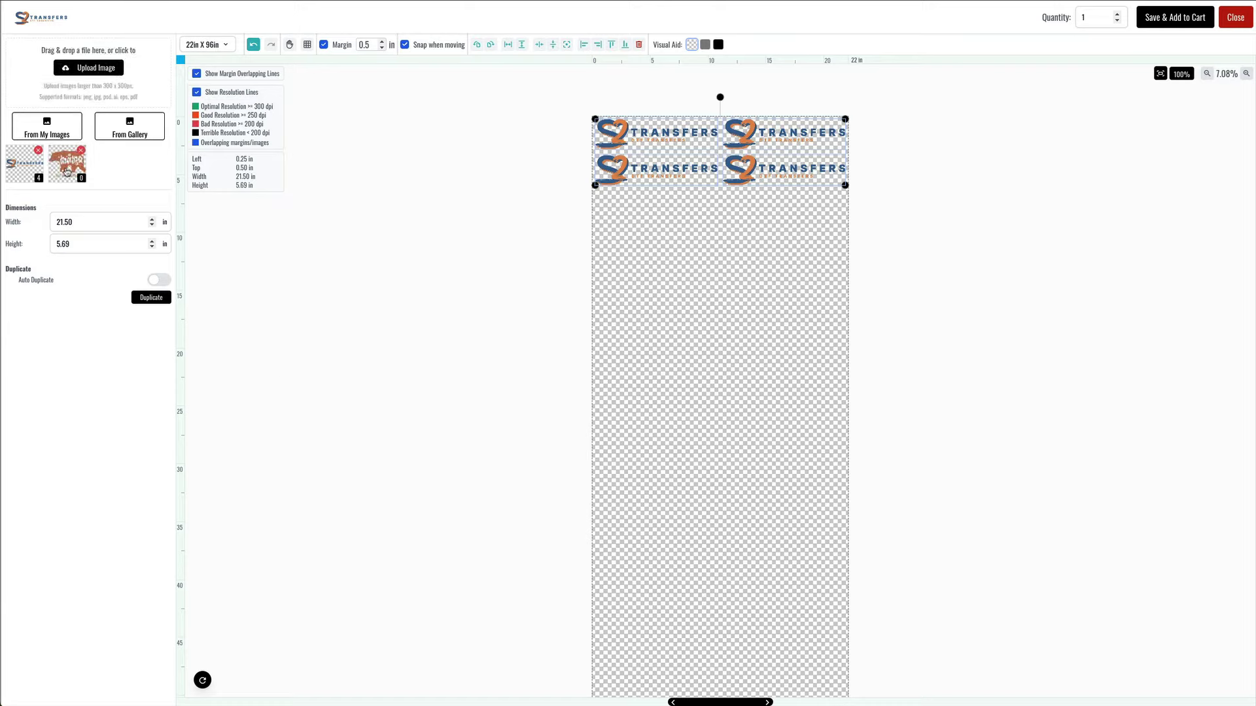
click(67, 172)
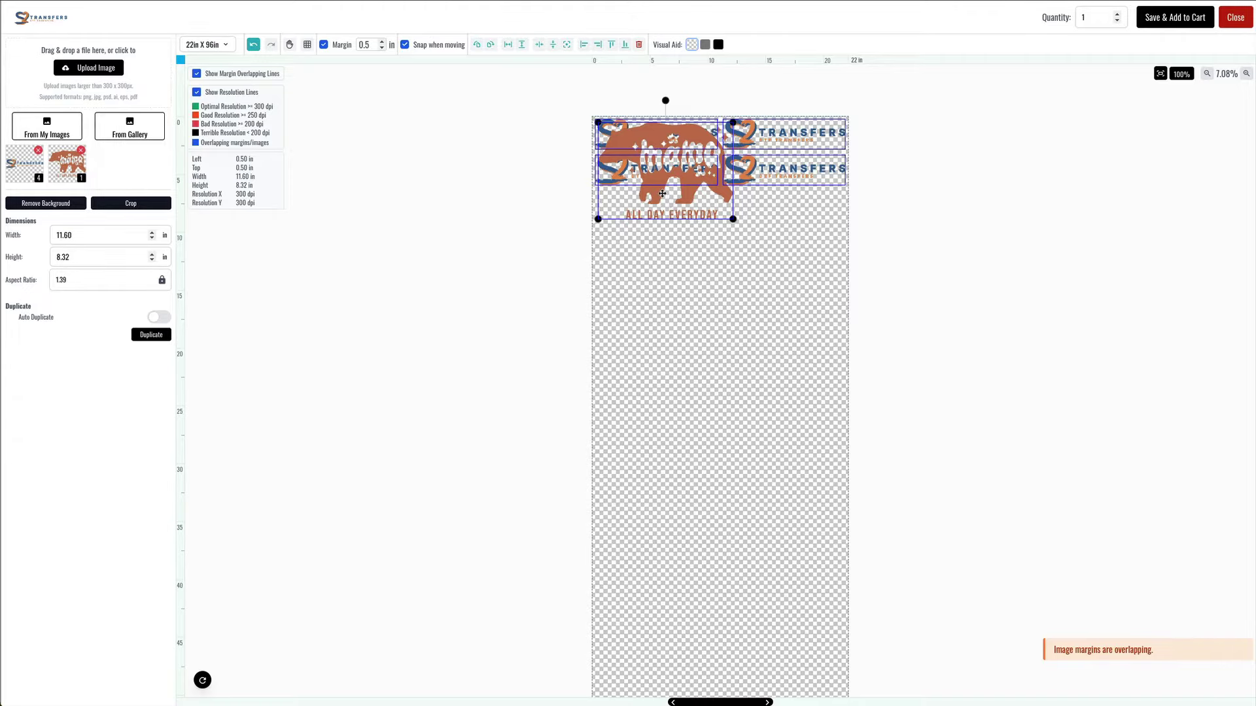
drag(663, 193, 662, 262)
Set the bear design's width to 12 in and move it to 0.25 in from the sheet's left edge
double_click(82, 237)
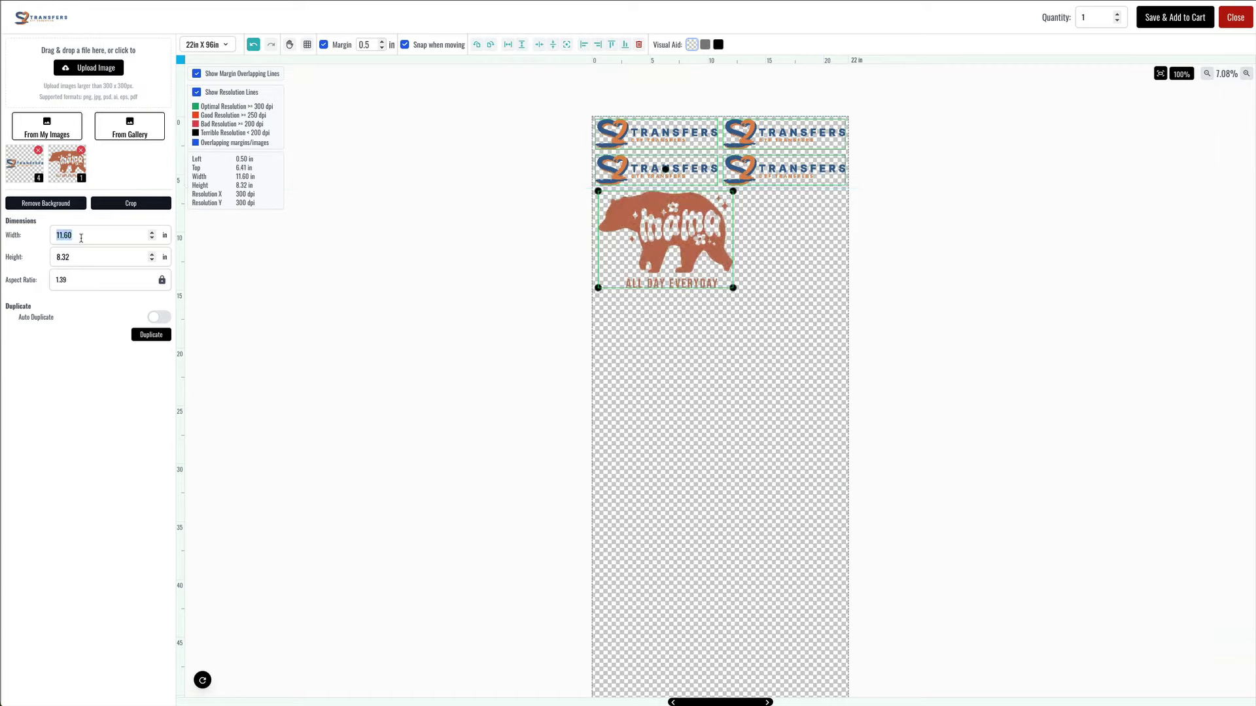
text(12)
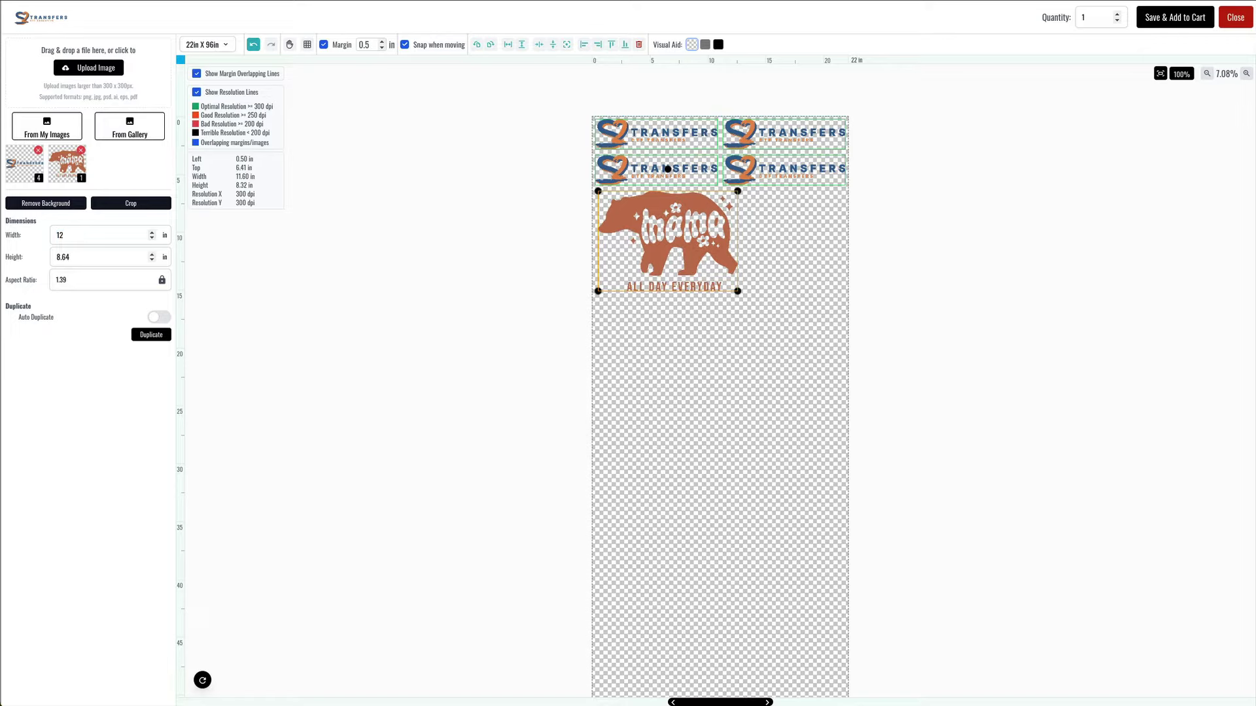
click(683, 307)
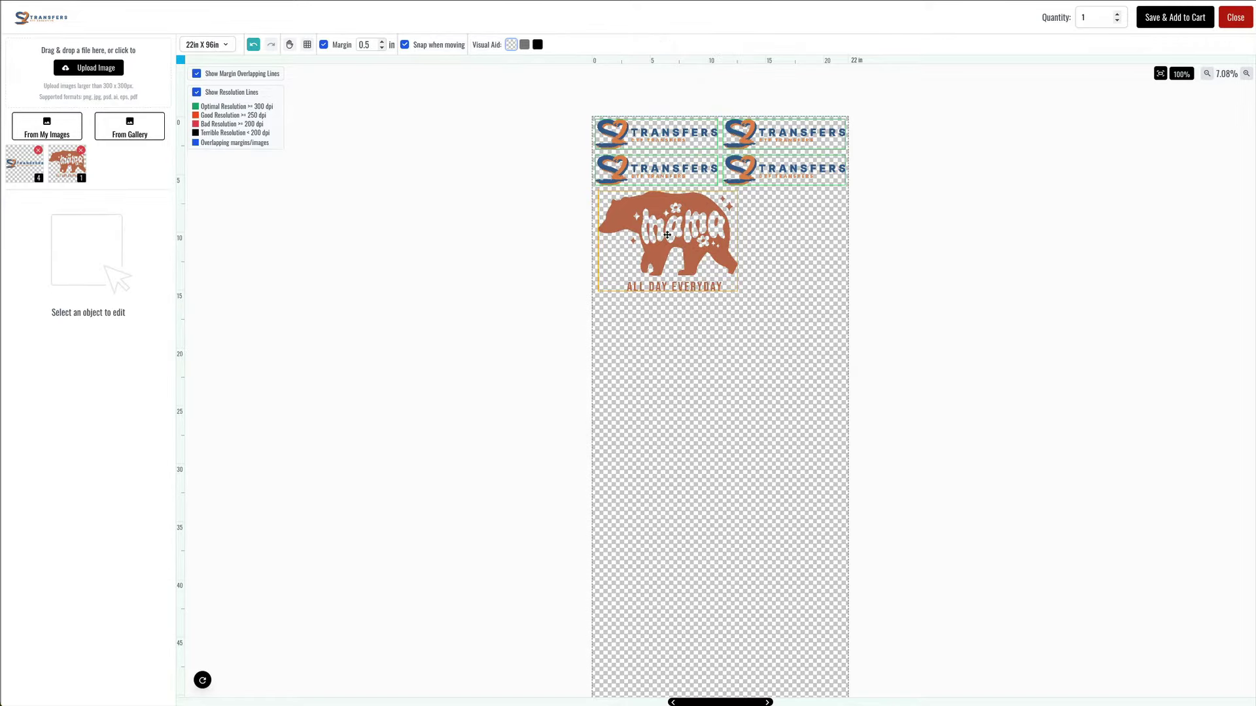
drag(667, 234, 680, 232)
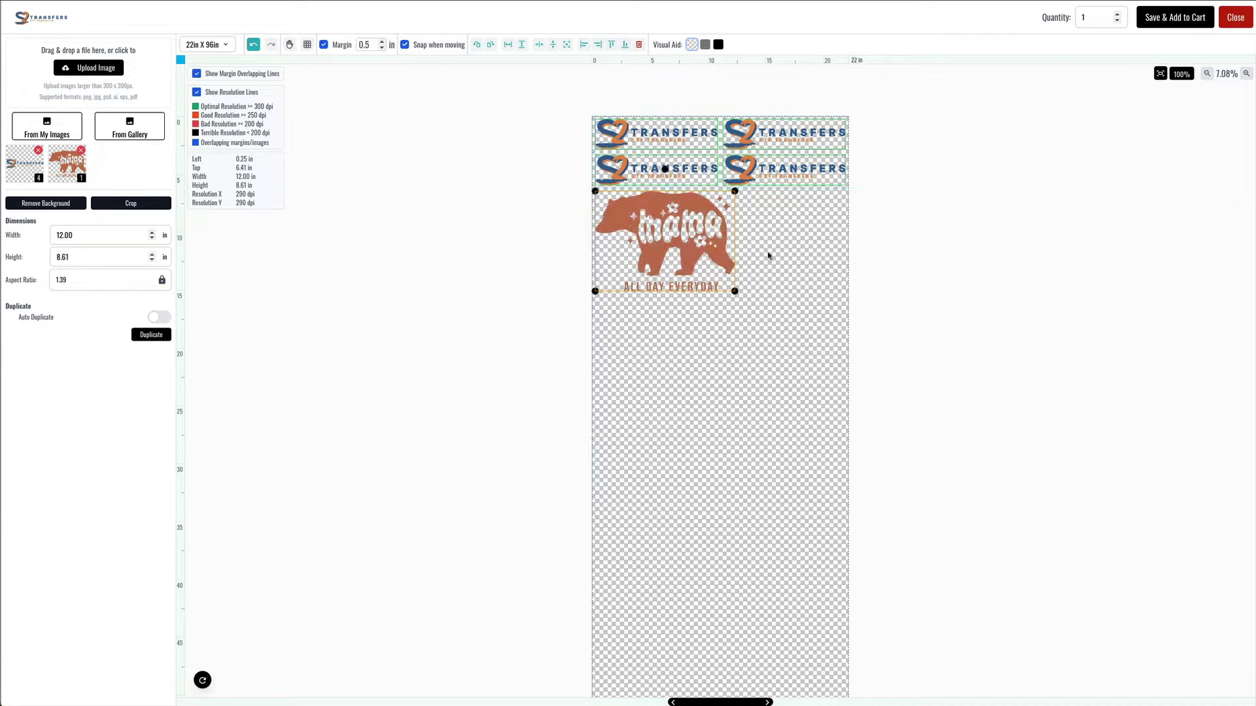
Duplicate the bear design and place the copy, rotated 90° clockwise, to the right of the original below the logos
click(157, 339)
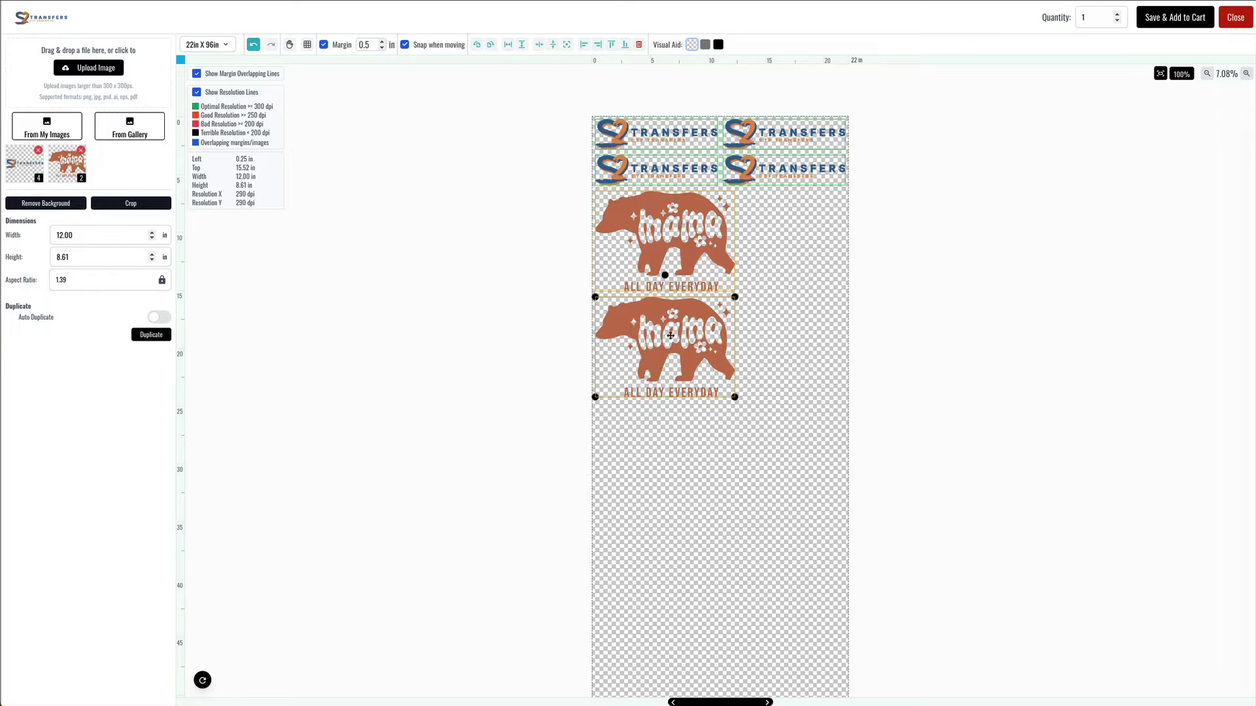
drag(680, 341, 751, 372)
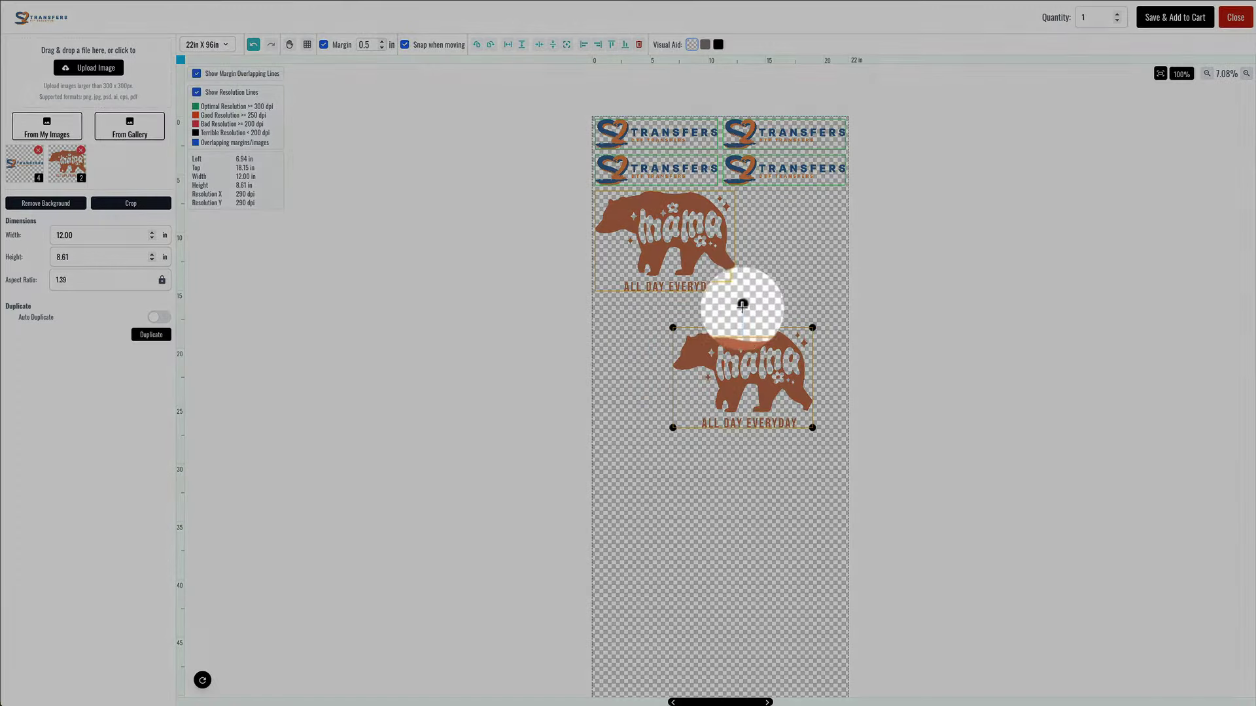
drag(741, 305, 842, 374)
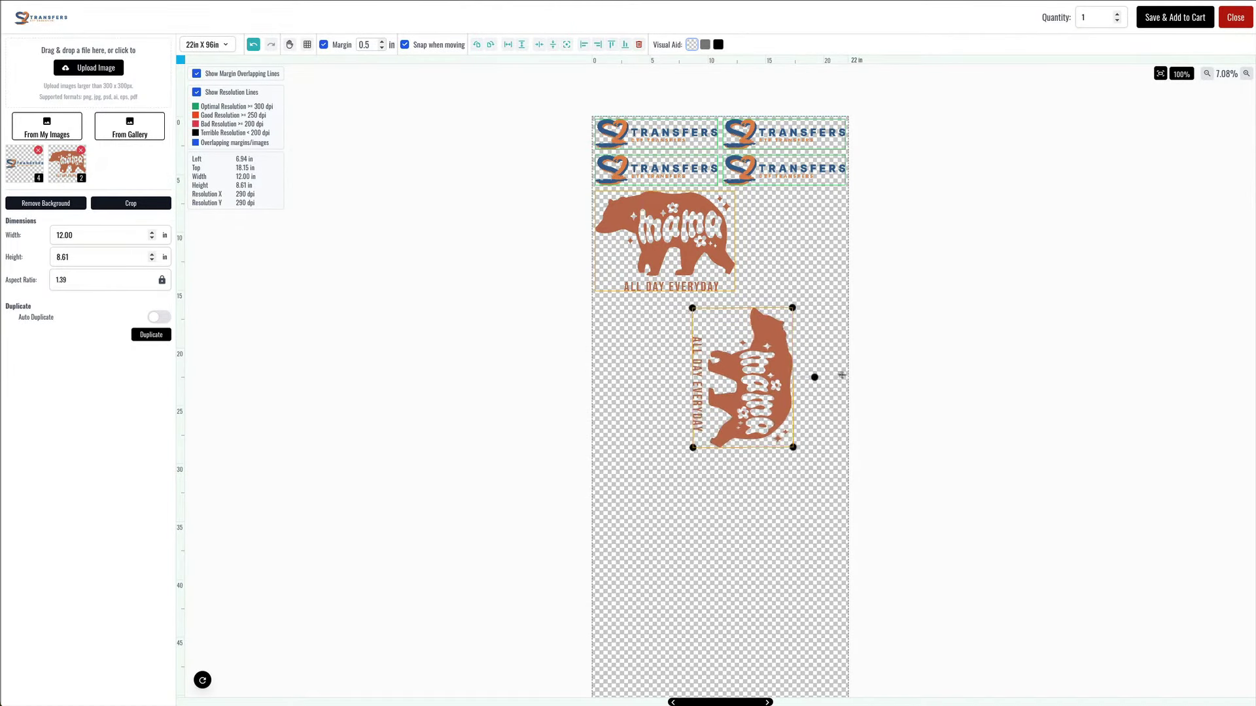
drag(763, 375, 814, 261)
click(943, 263)
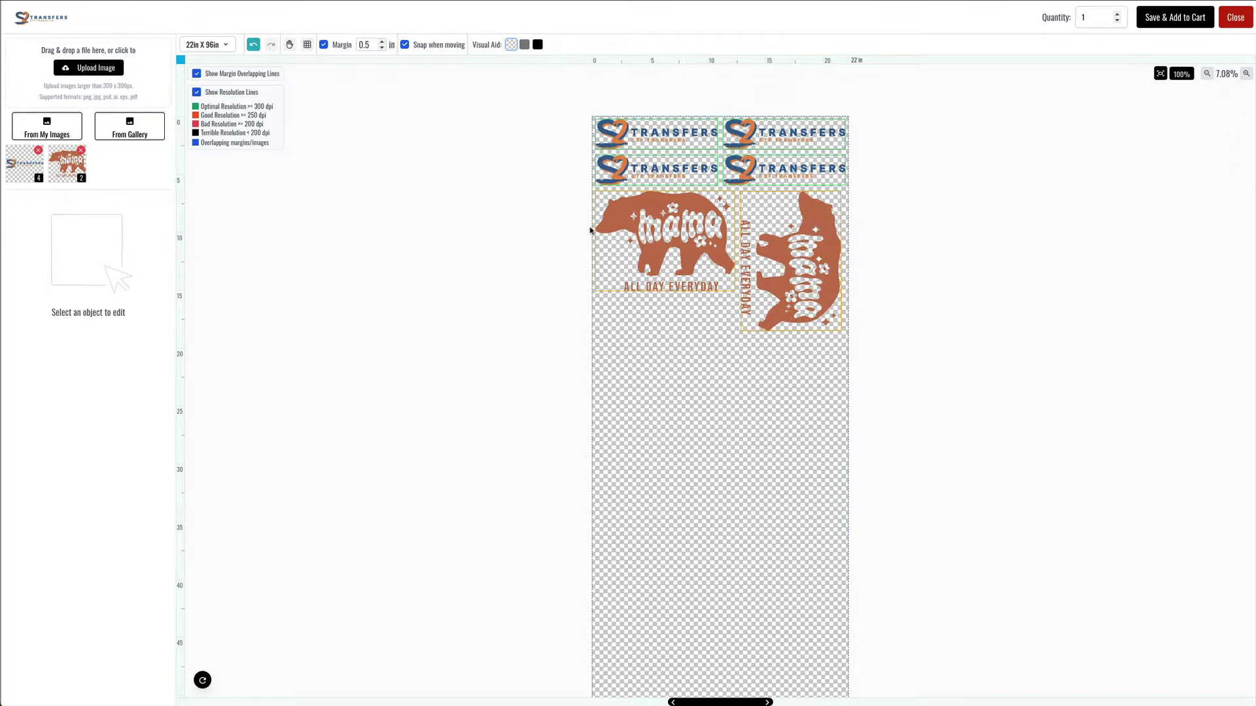
Select both bear designs and duplicate them as a pair directly below
drag(574, 226, 922, 301)
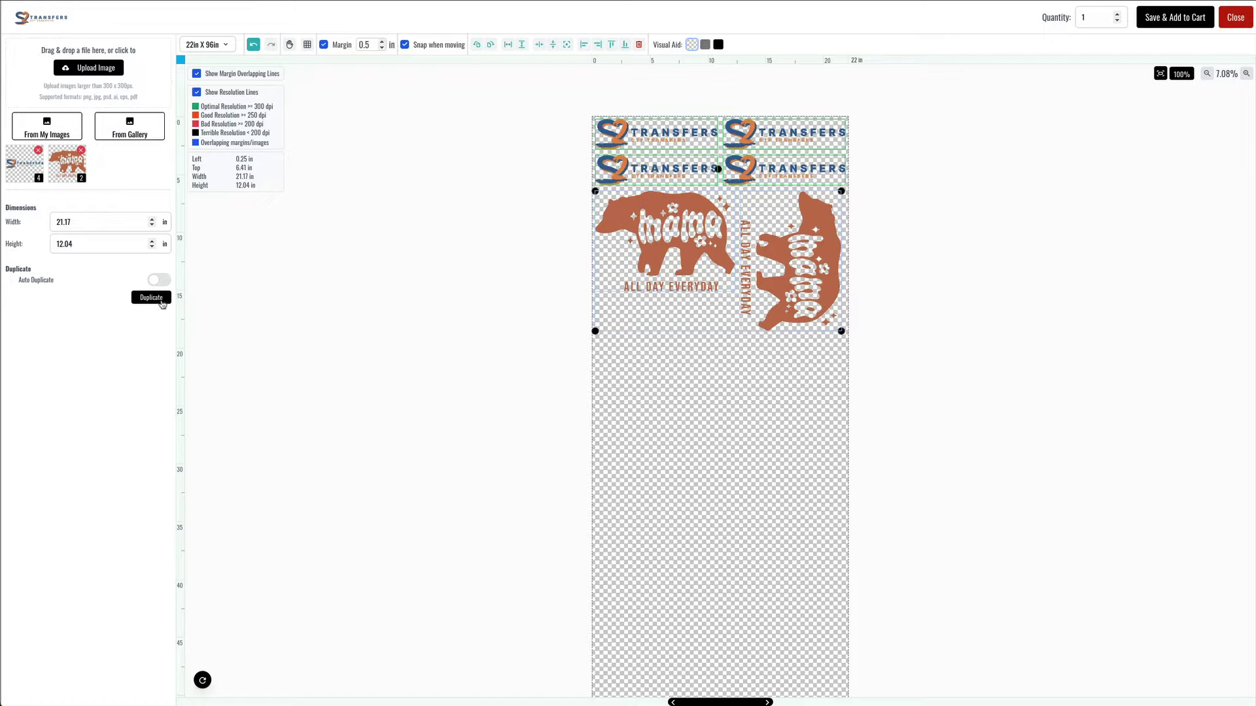
click(151, 298)
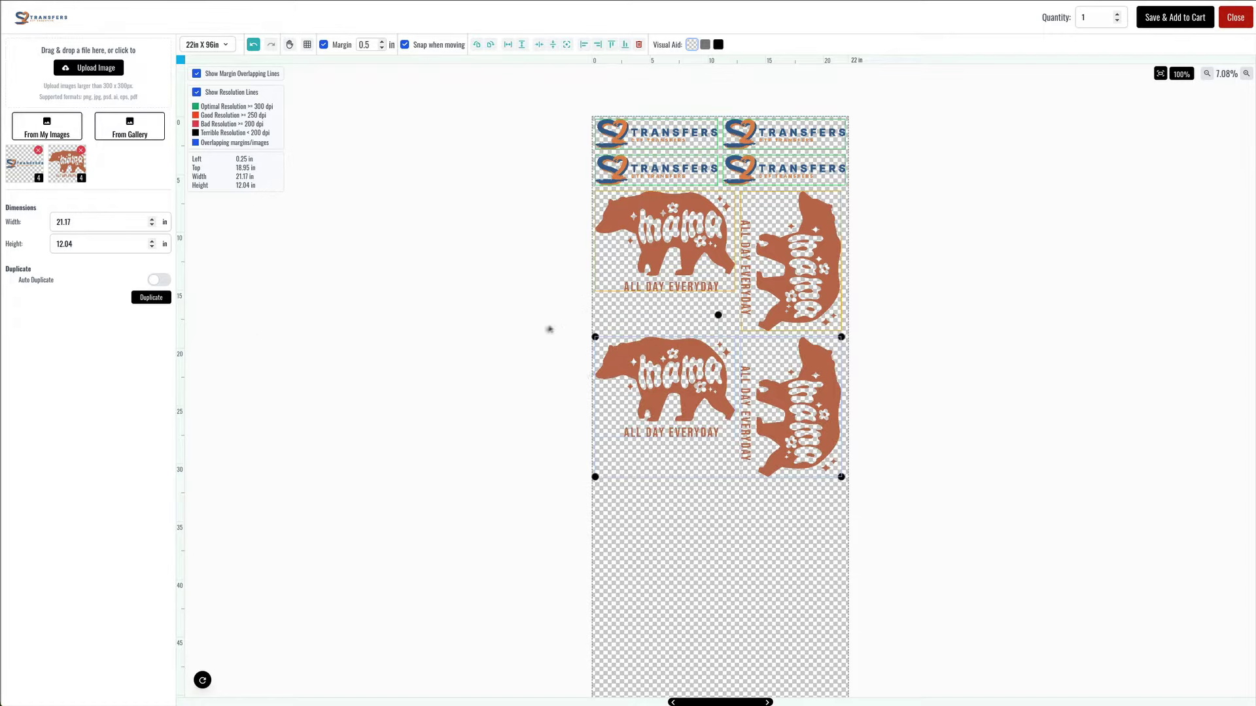
click(490, 348)
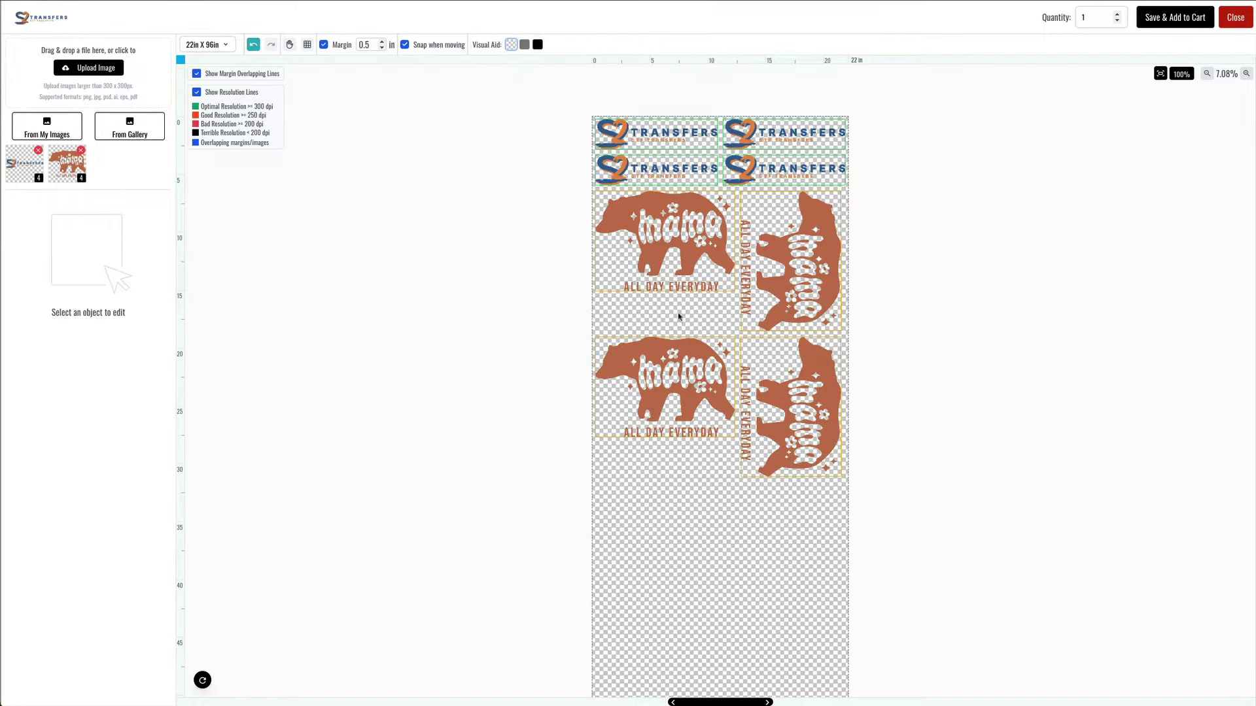
Duplicate one of the 10.50 in logos and place the copy in the gap between the two upright bears
click(777, 167)
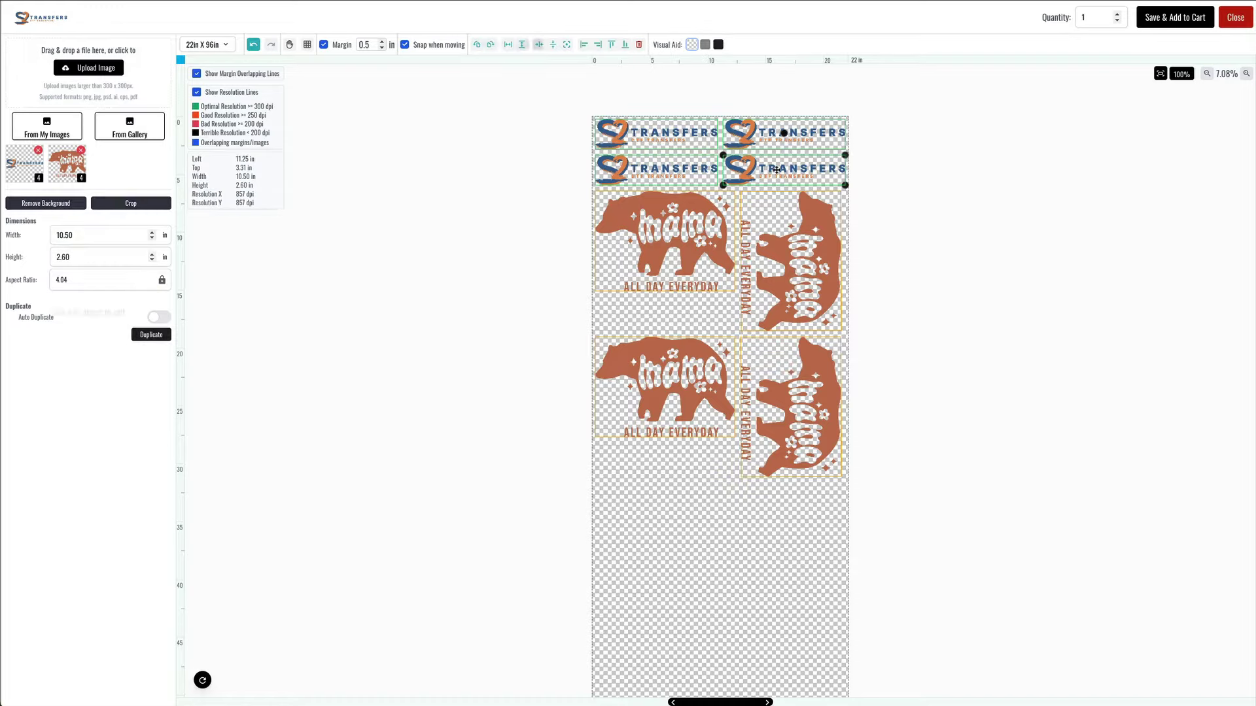
click(151, 335)
drag(653, 211, 661, 316)
click(541, 290)
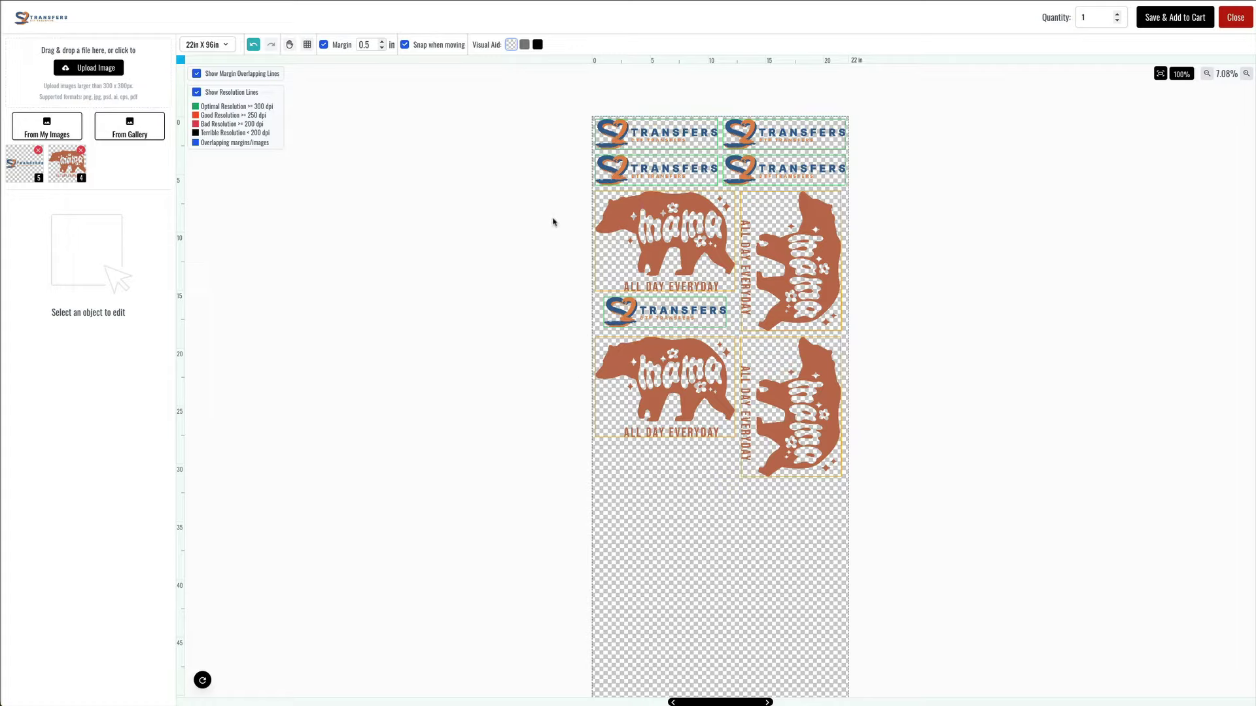
Select the four bears with the logo between them as a group and duplicate the block twice down the sheet
drag(553, 220, 854, 513)
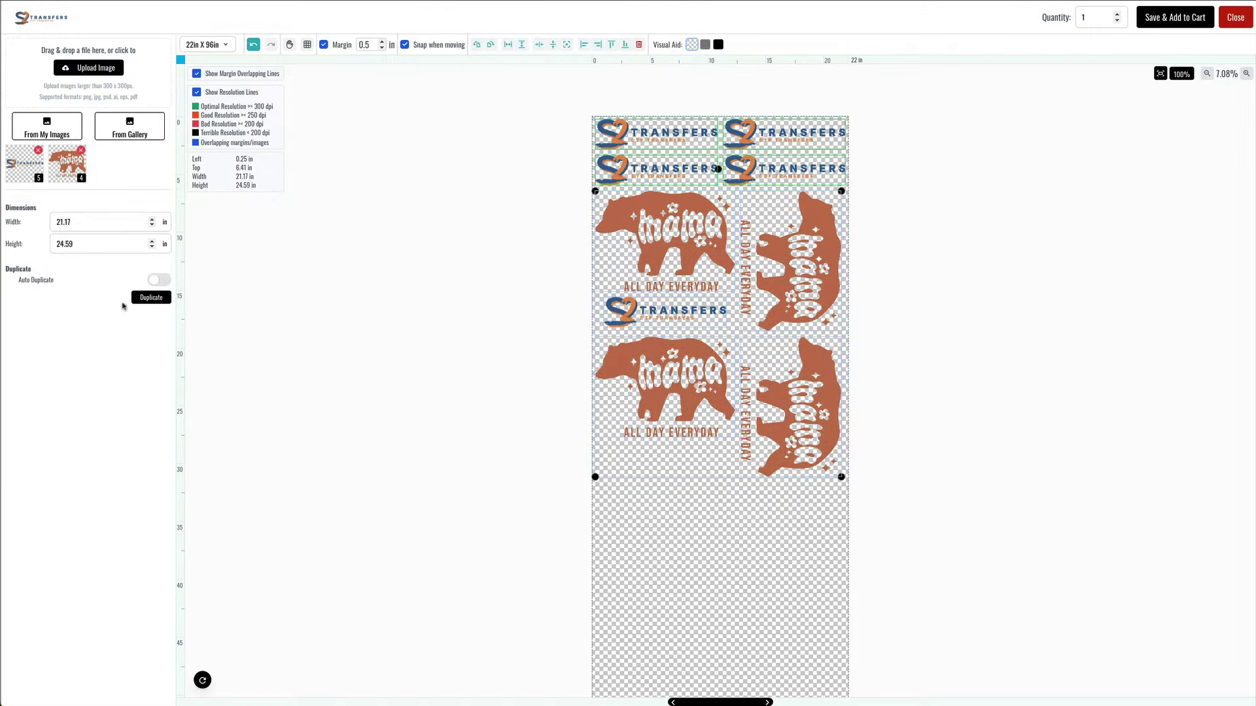
click(151, 297)
scroll(890, 452, down, 4)
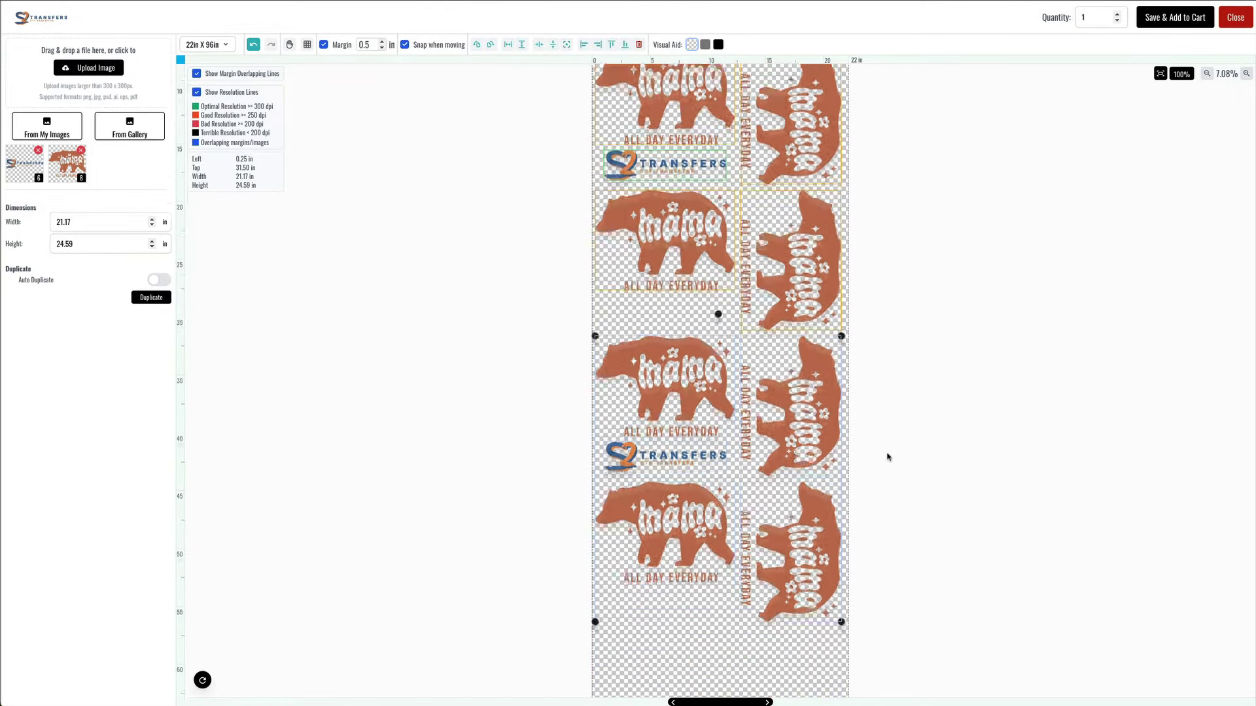
scroll(530, 469, down, 2)
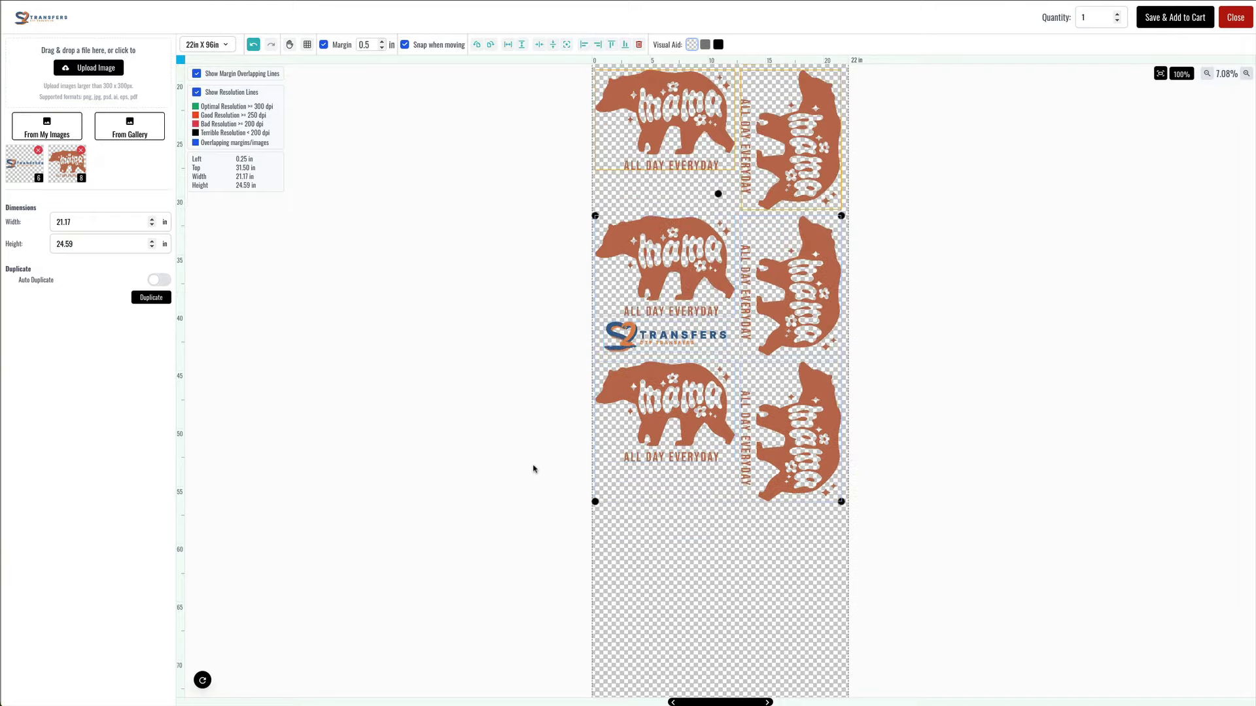
scroll(535, 468, down, 1)
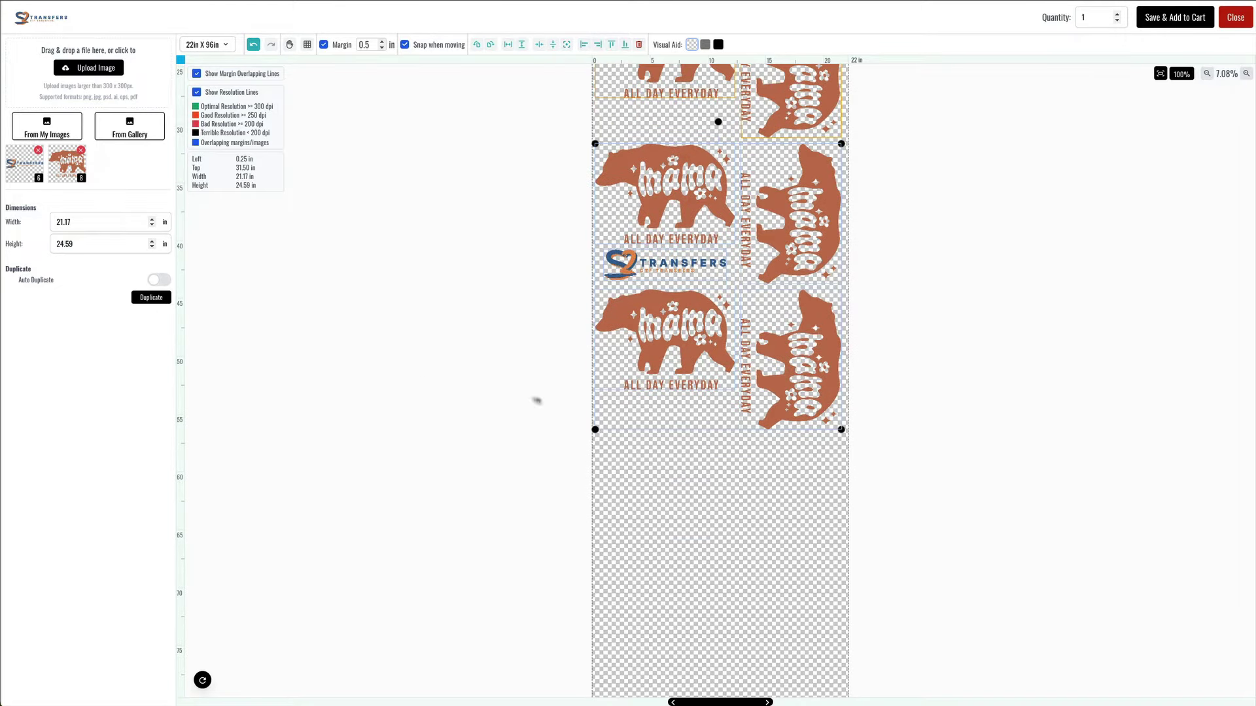
click(151, 297)
scroll(546, 375, down, 2)
scroll(547, 374, down, 6)
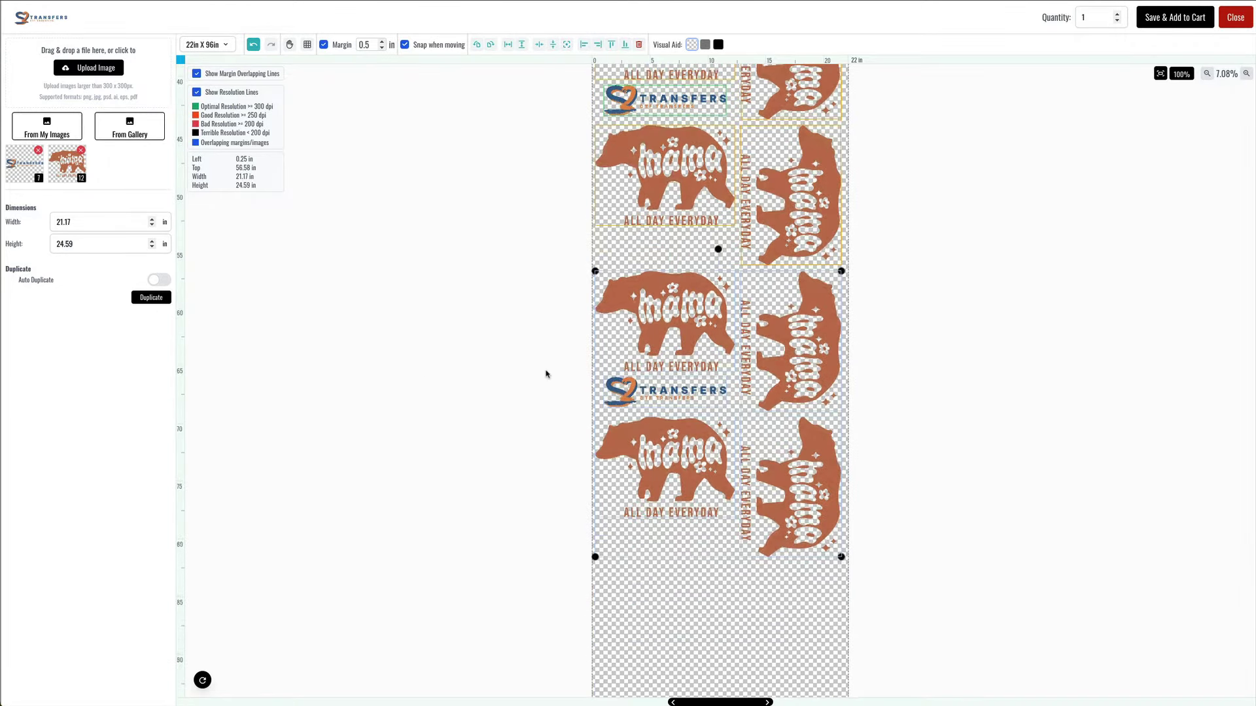
click(497, 412)
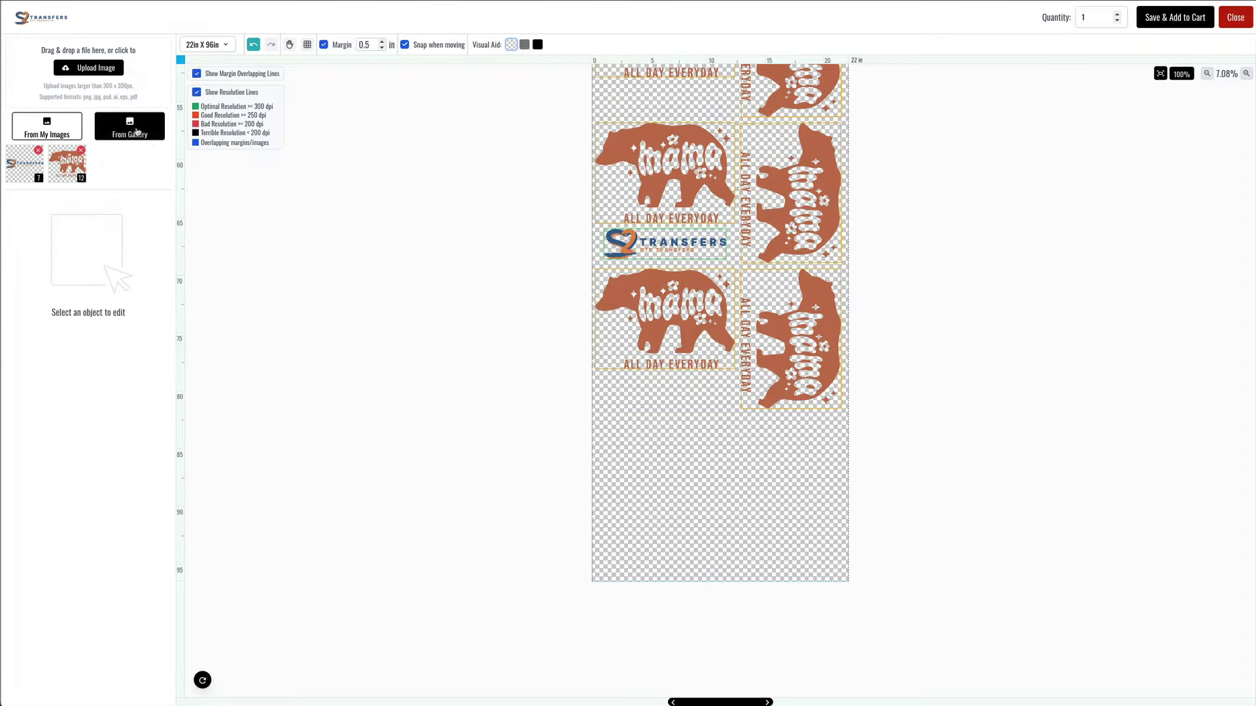
Upload the "Believe you can and you're halfway there" PNG and place it below the lowest upright bear
click(100, 74)
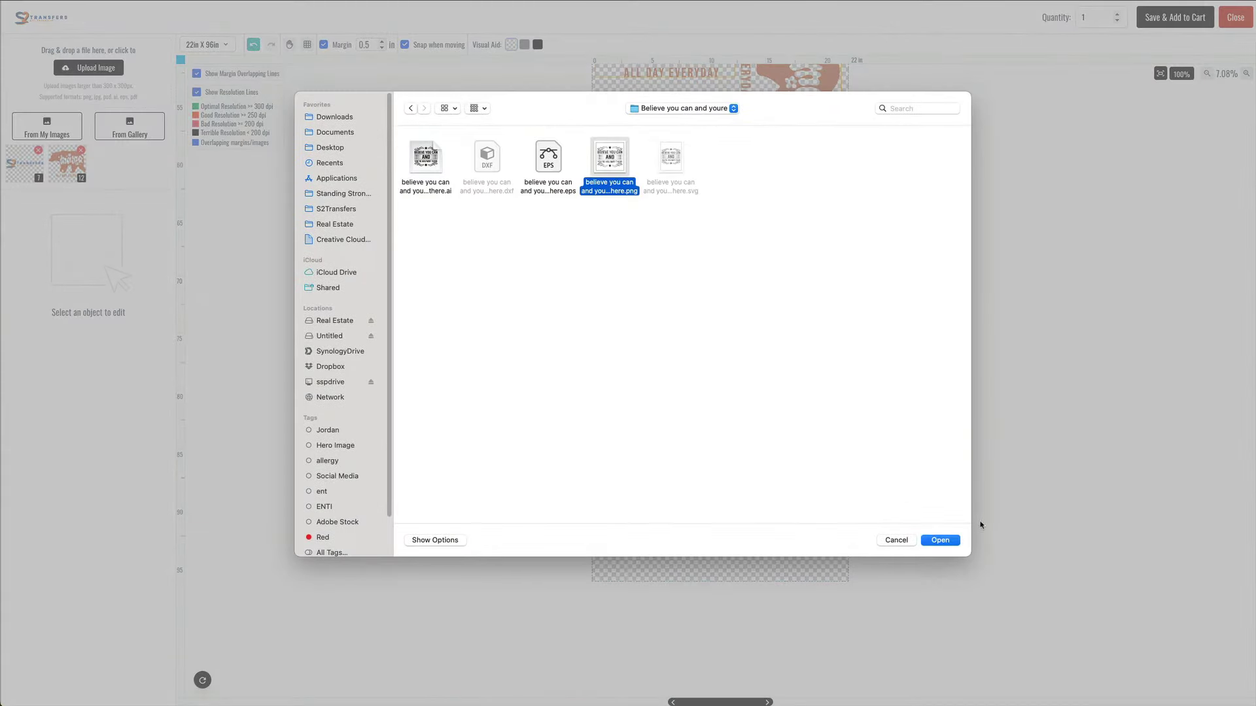
click(940, 540)
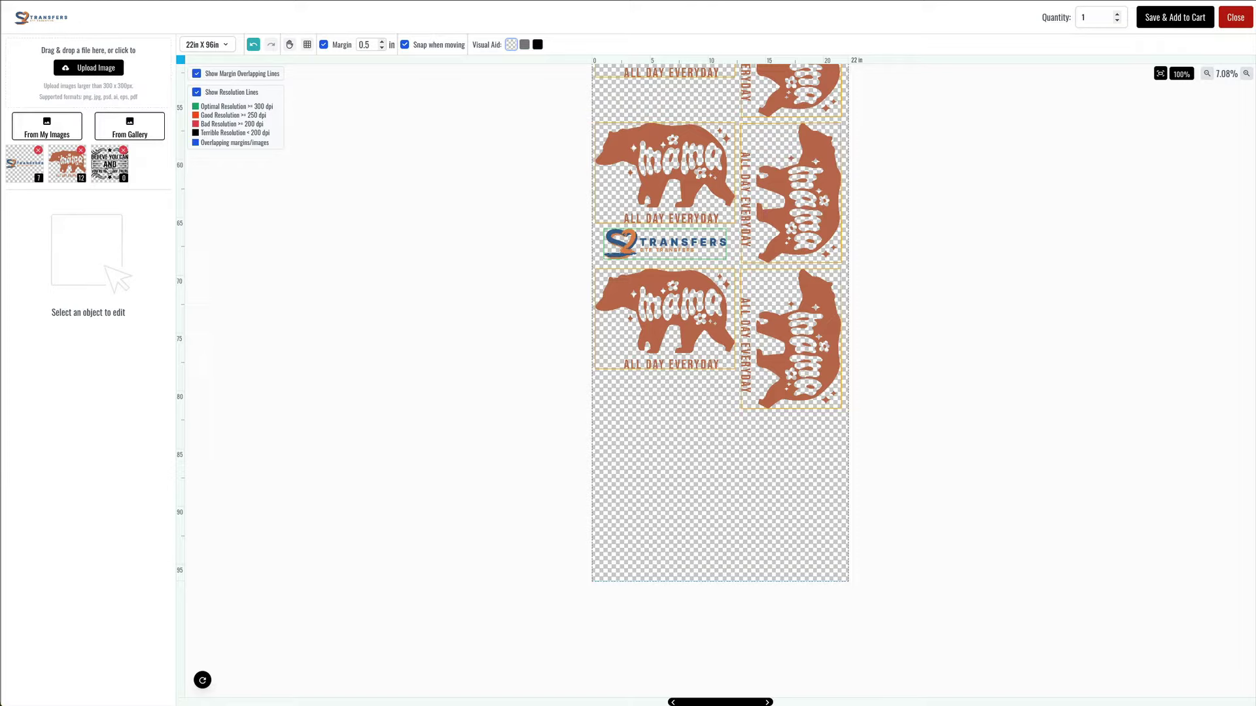
drag(624, 395, 646, 411)
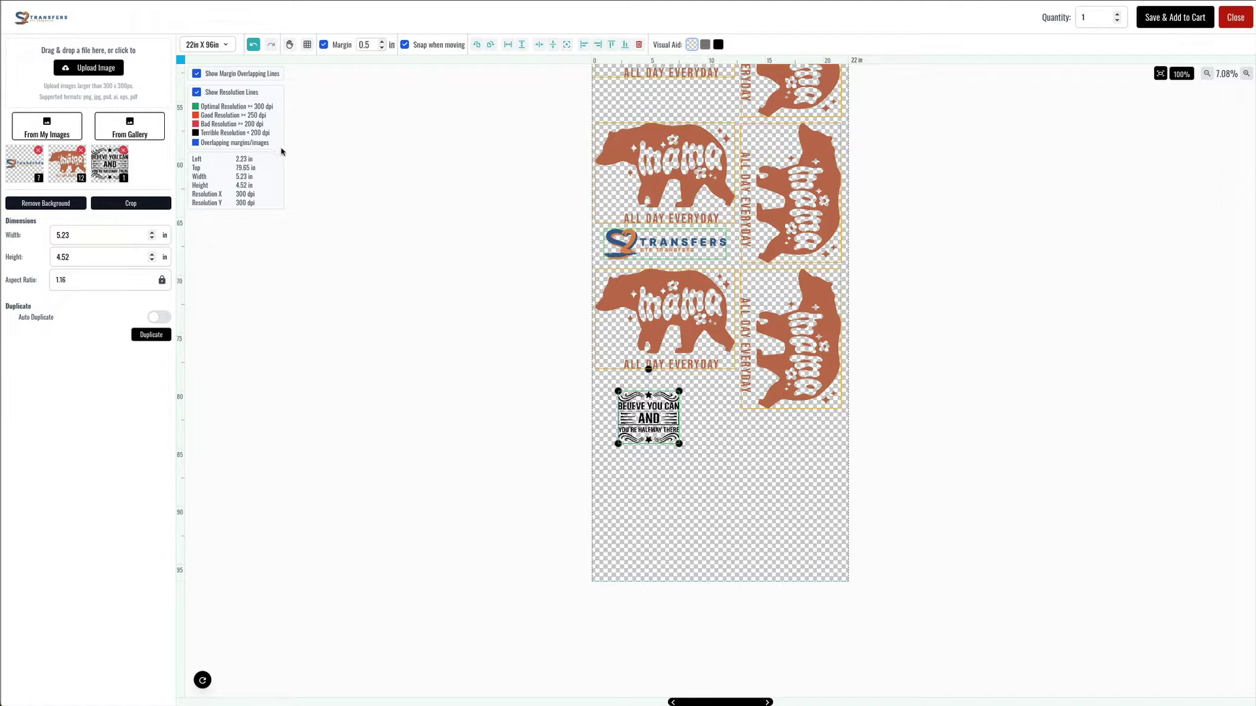
Set the "Believe you can" design's width to 10 in and move it to 1 in from the sheet's left edge
double_click(98, 239)
text(10)
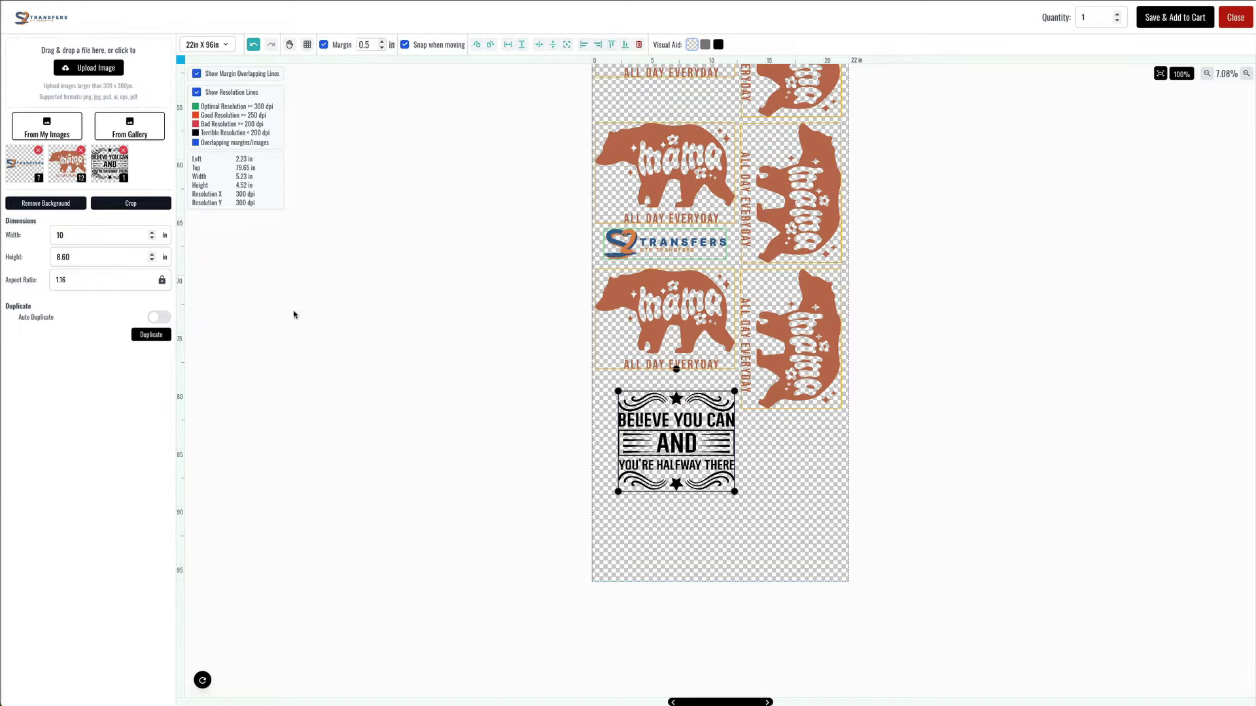
click(743, 505)
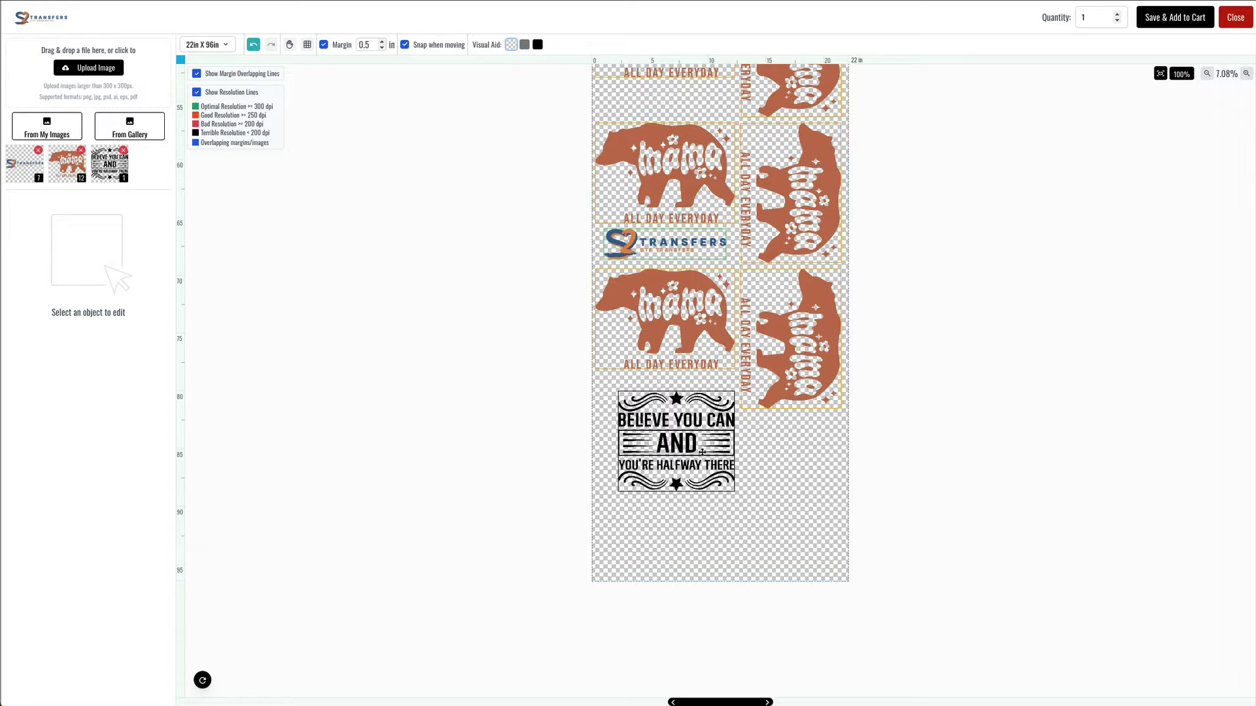
drag(698, 450, 690, 445)
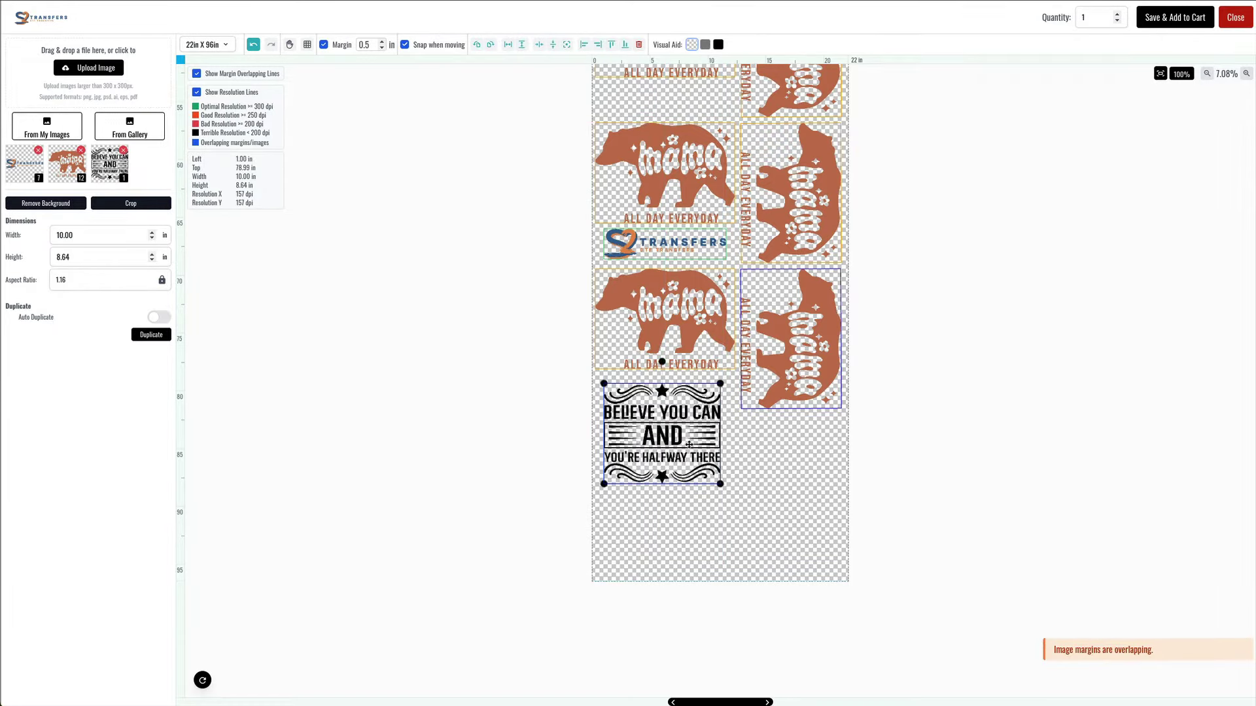
click(731, 438)
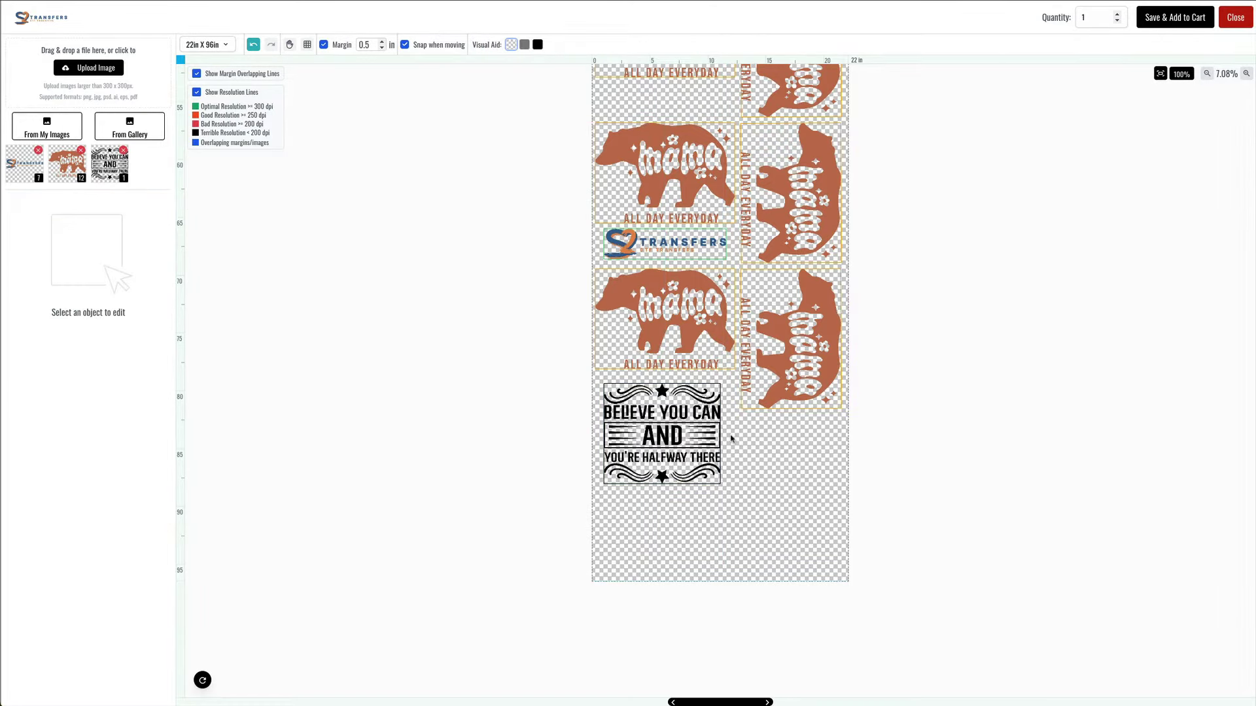
Examine the "Believe you can" design up close and compare its outline color with the resolution legend
click(672, 417)
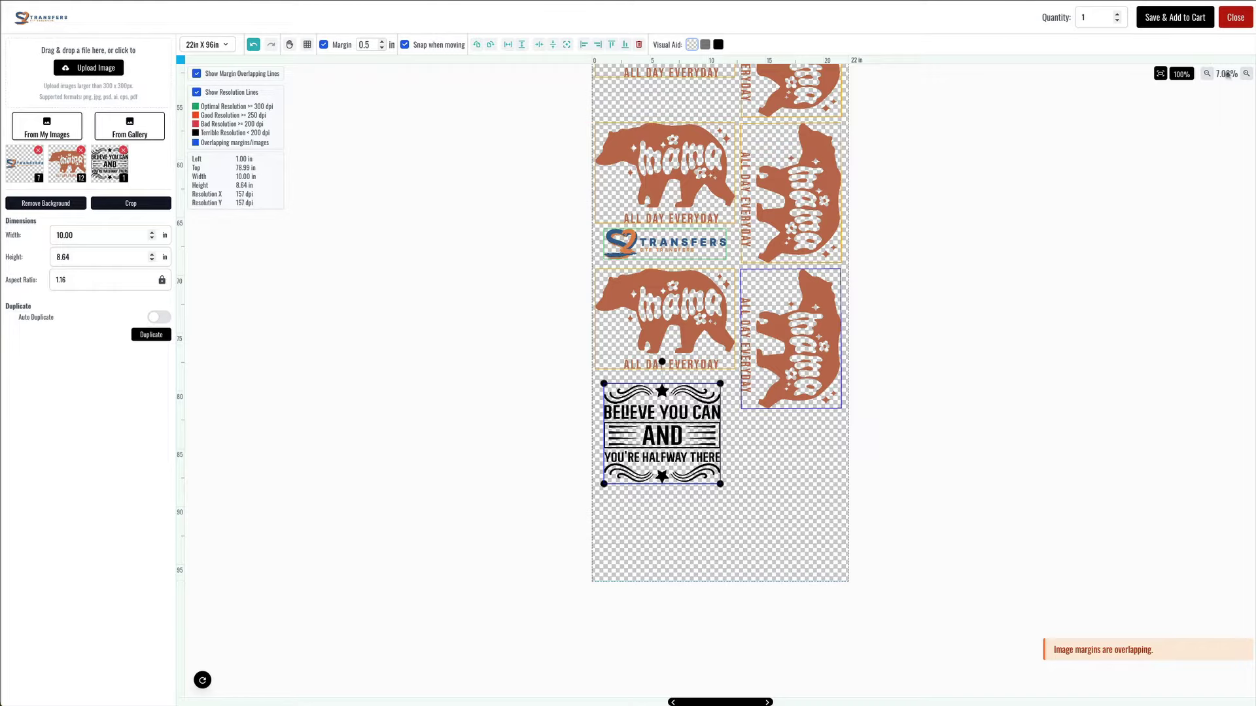
click(1247, 73)
click(1247, 74)
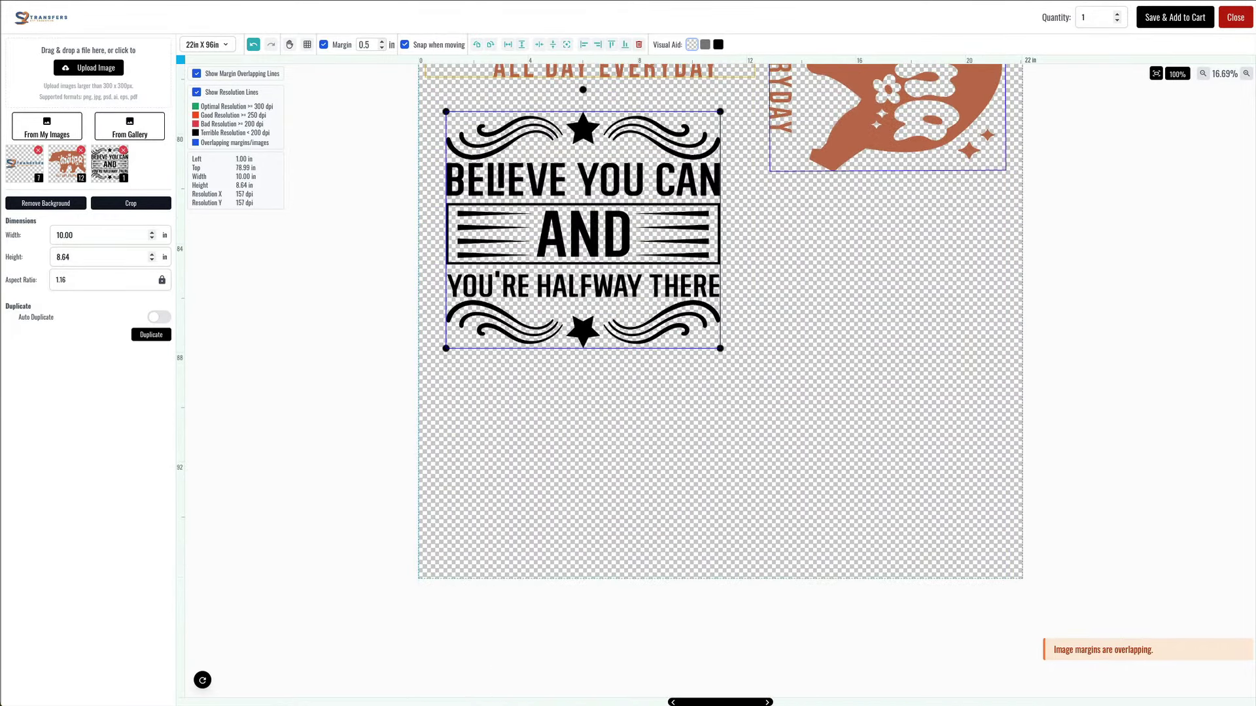
click(1247, 74)
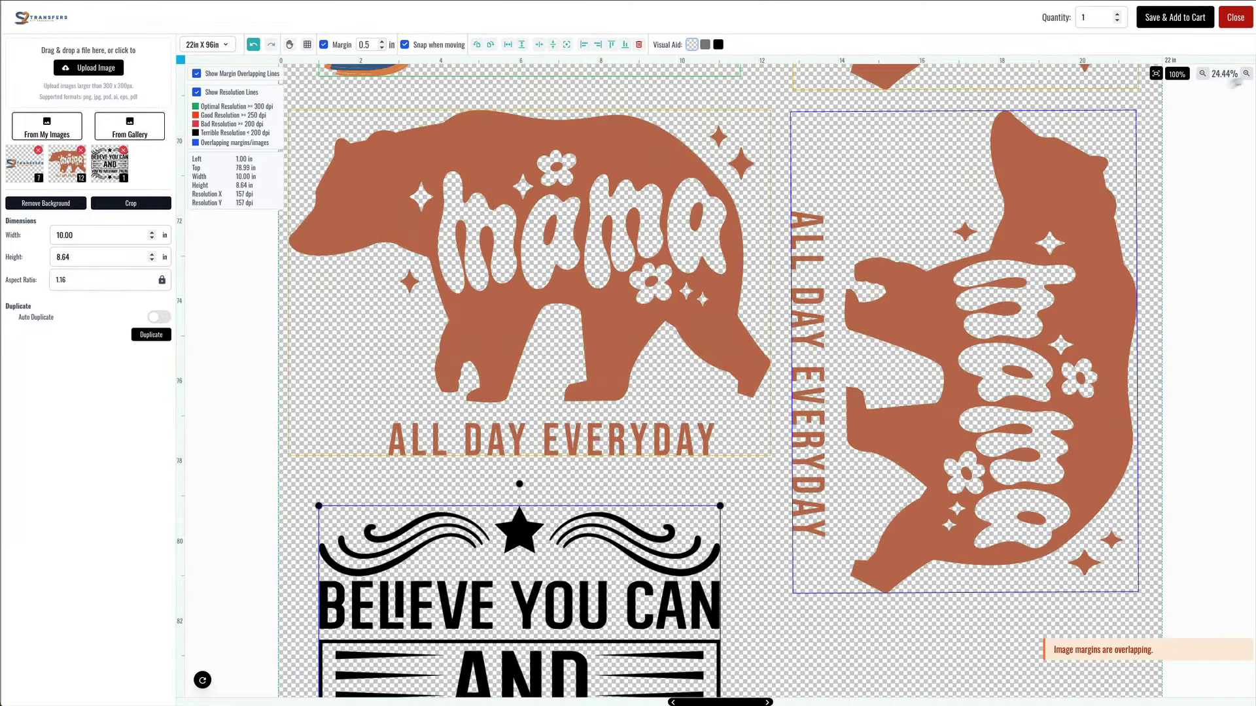
scroll(603, 437, down, 2)
scroll(600, 435, up, 4)
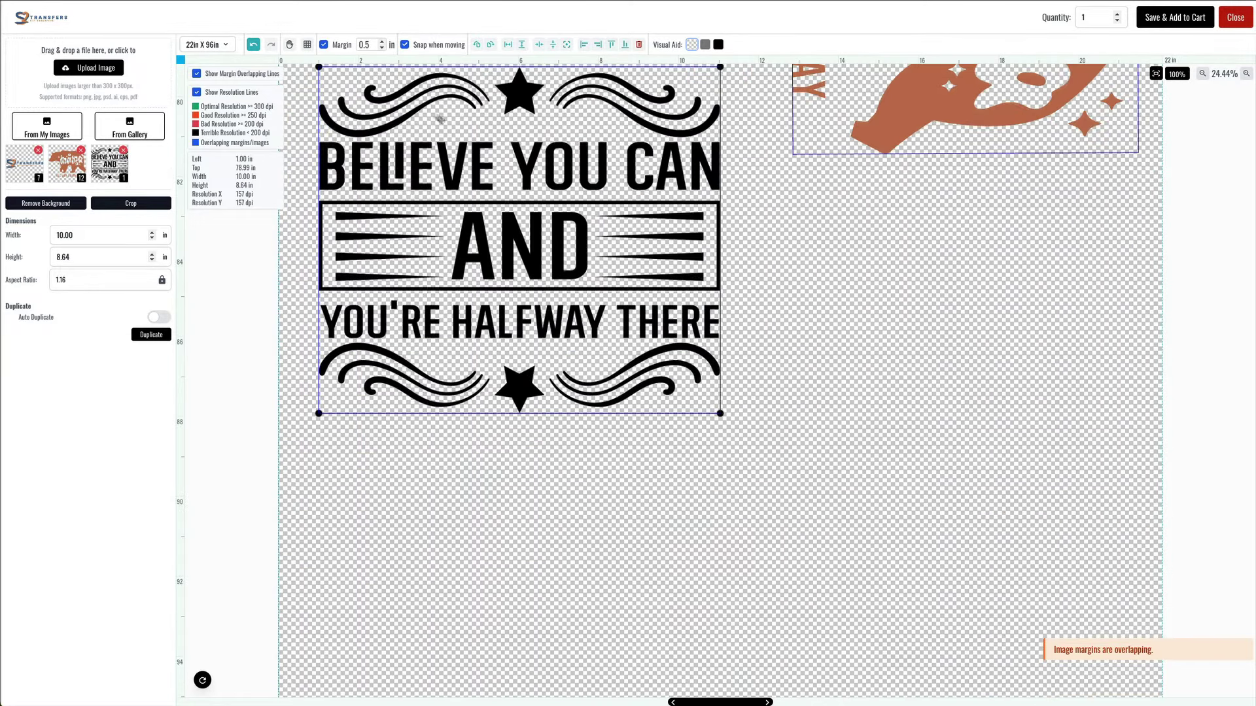
click(728, 229)
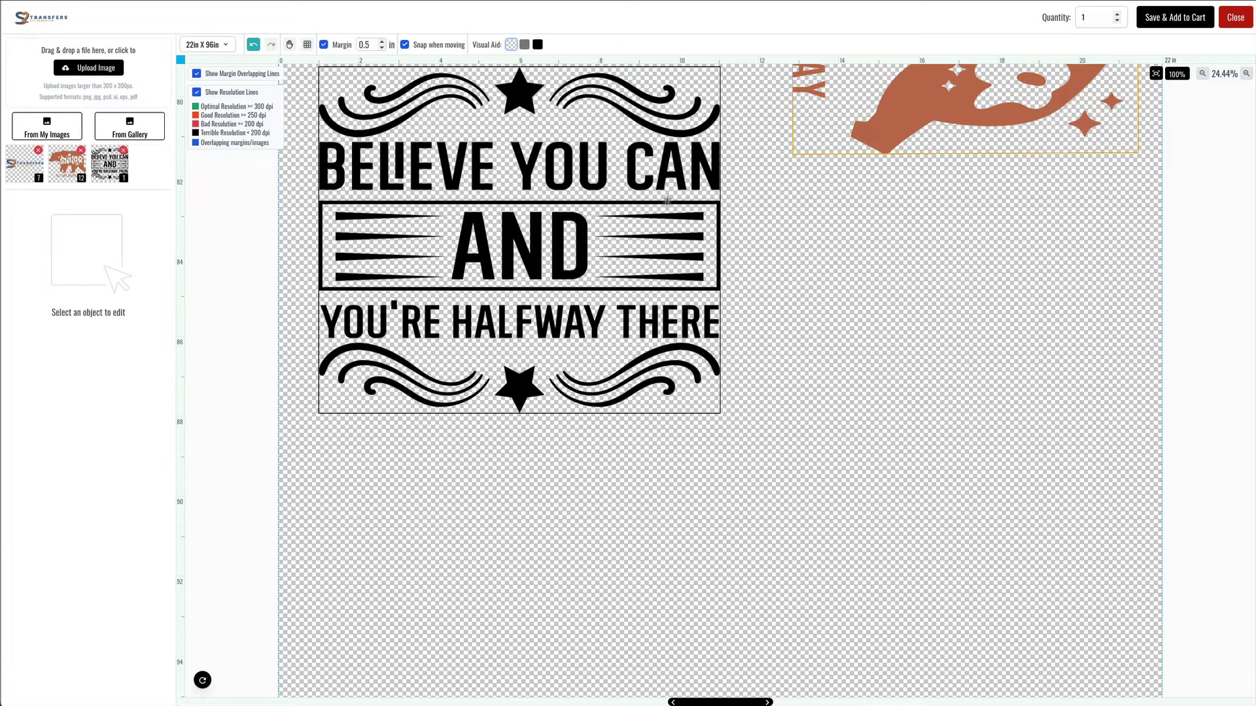
scroll(657, 234, up, 2)
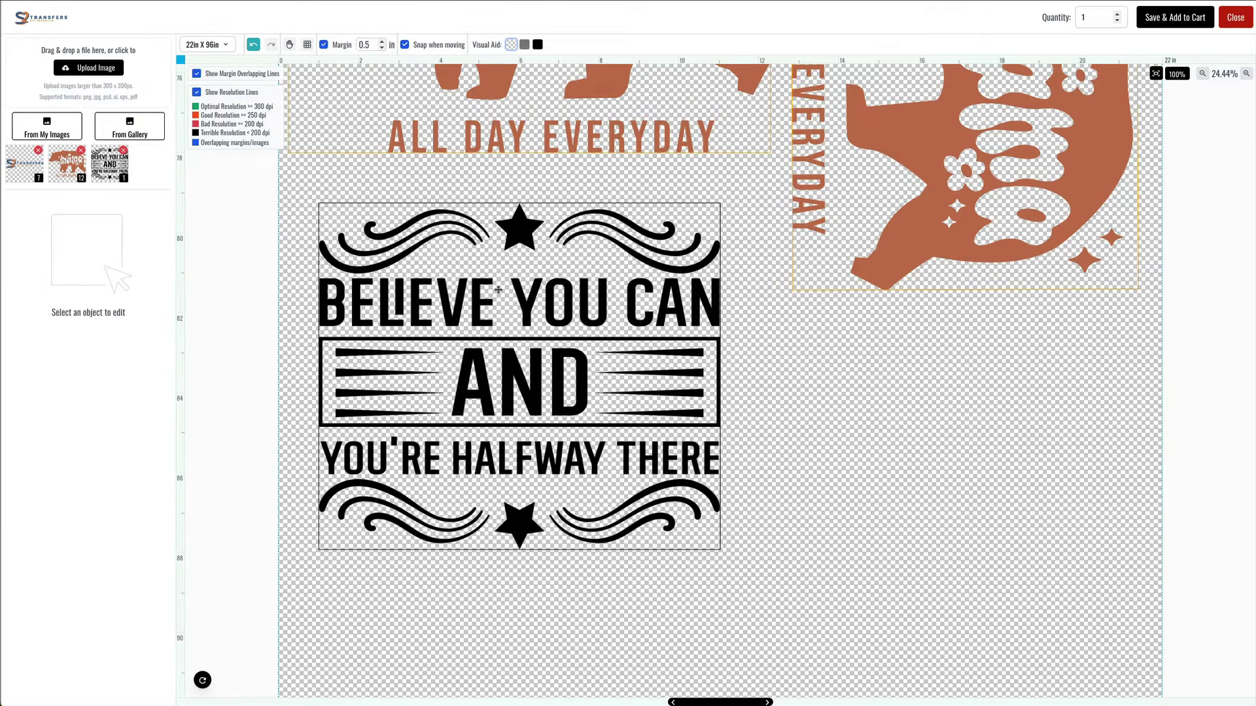
click(1245, 74)
scroll(621, 401, down, 7)
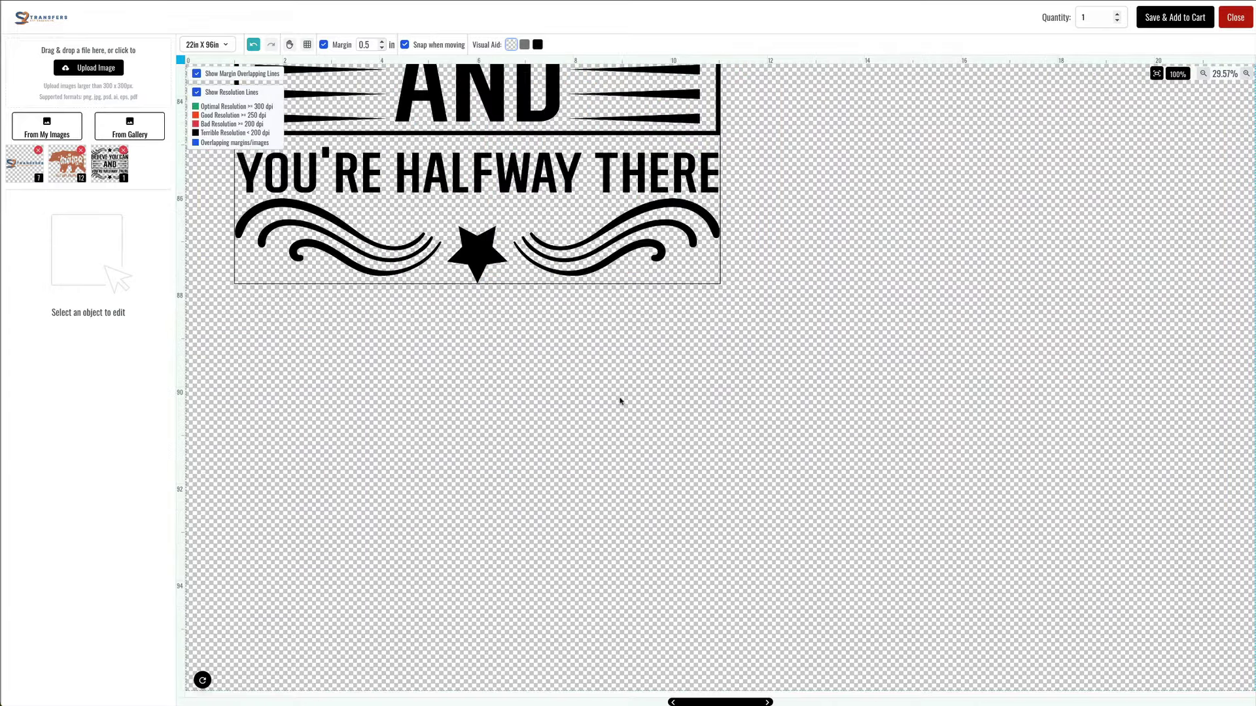
scroll(622, 401, up, 2)
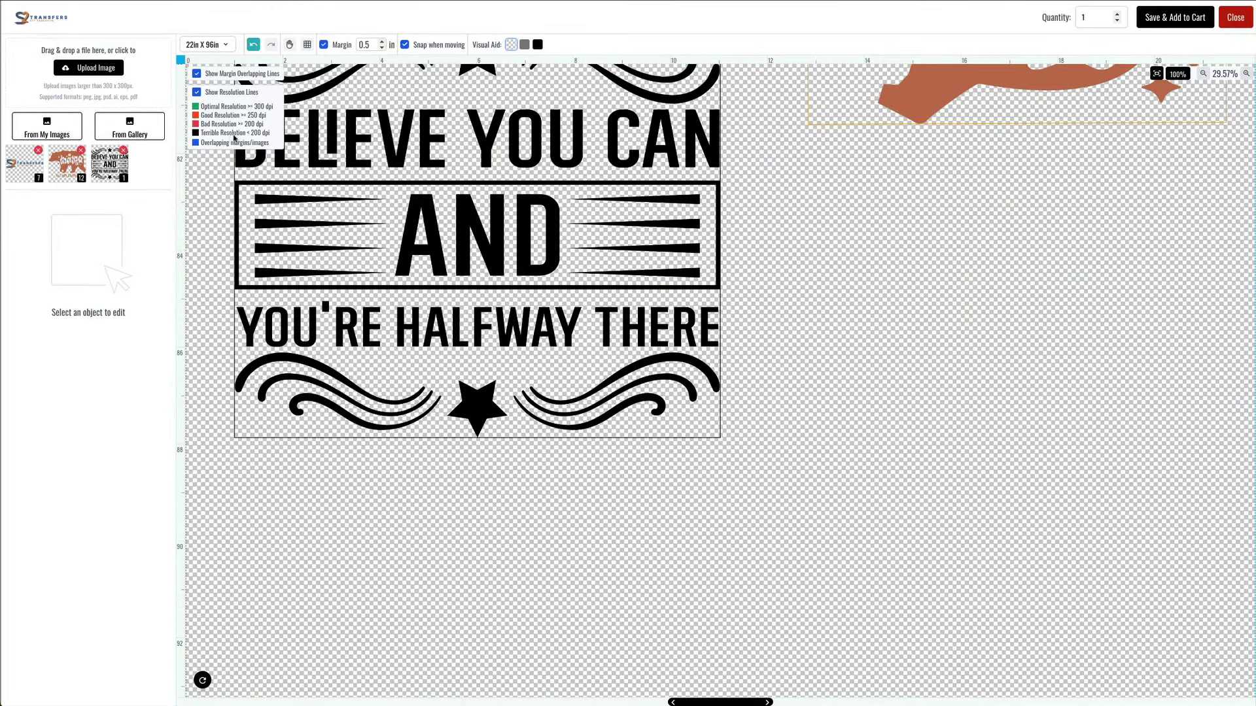
scroll(490, 284, up, 3)
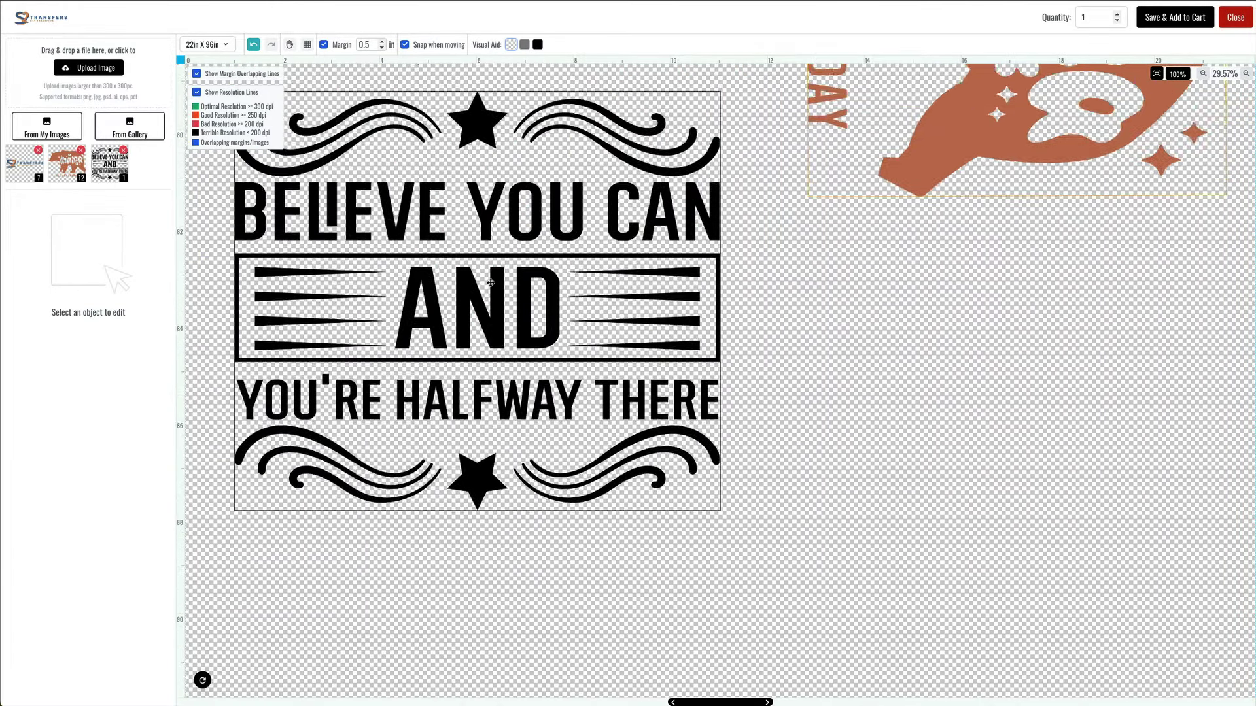
scroll(490, 284, down, 1)
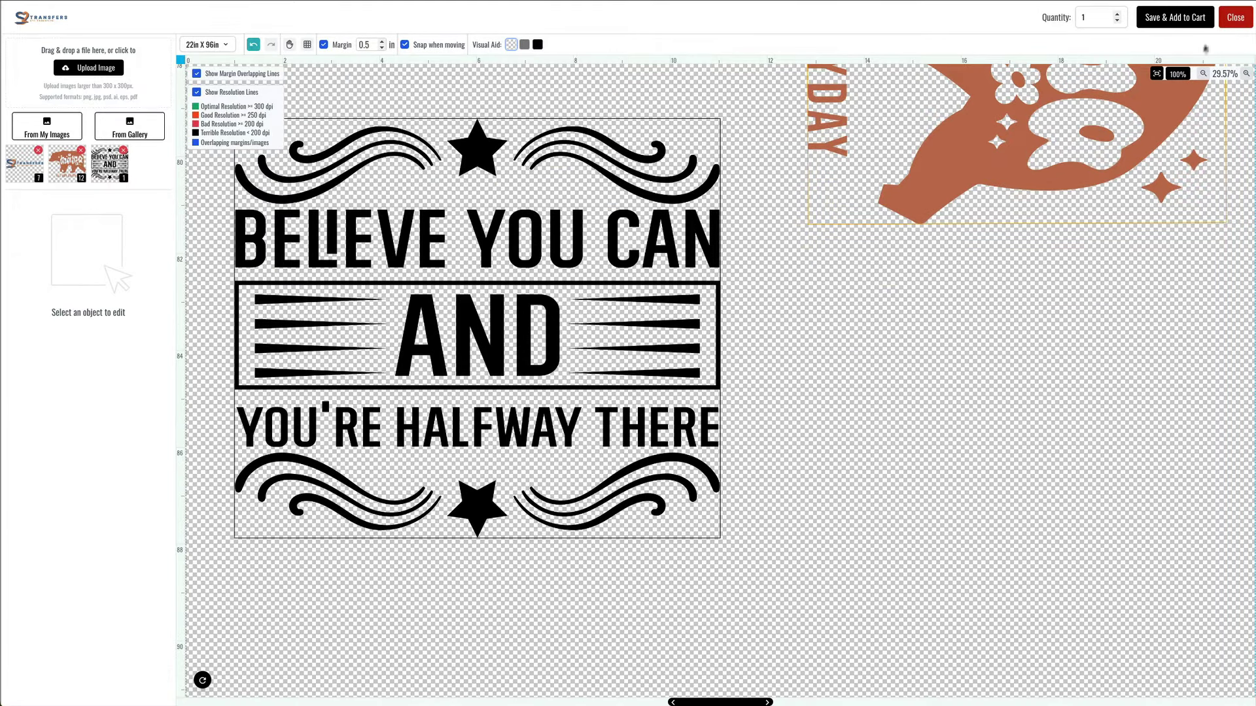
Move the "Believe you can" design up close beneath the bear, about 0.41 in from the sheet's left edge
click(1202, 74)
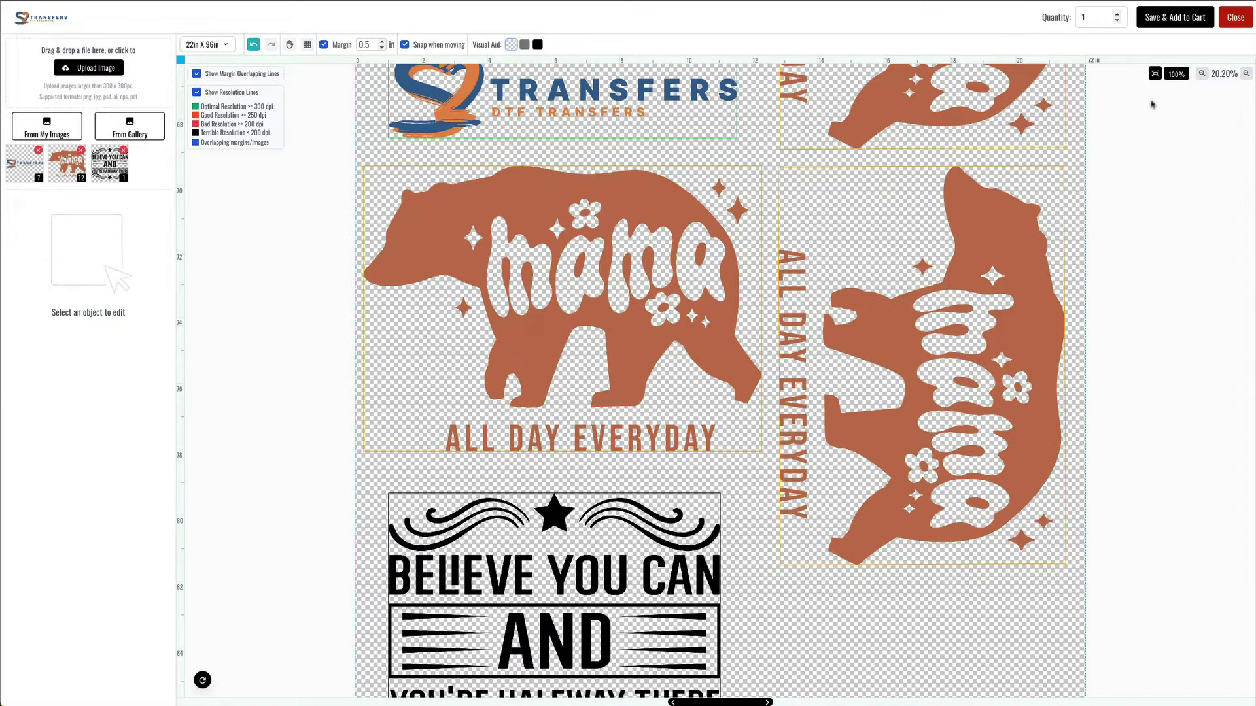
click(1202, 74)
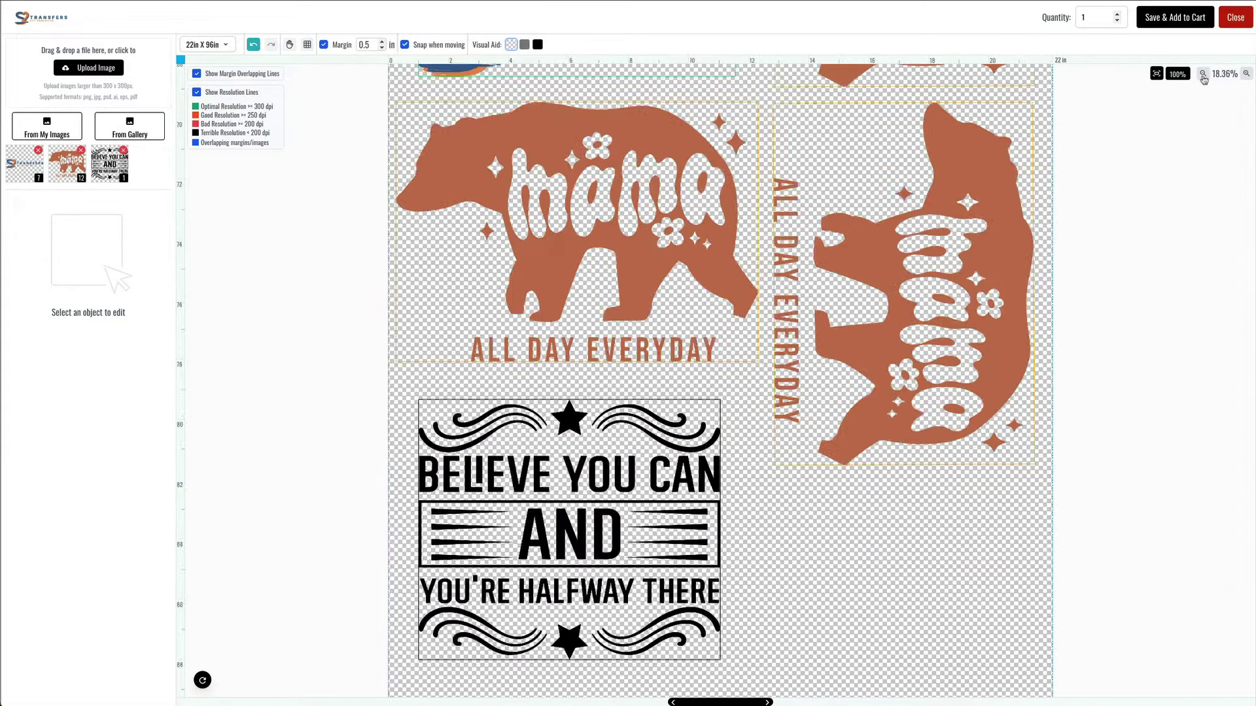
drag(579, 323, 577, 299)
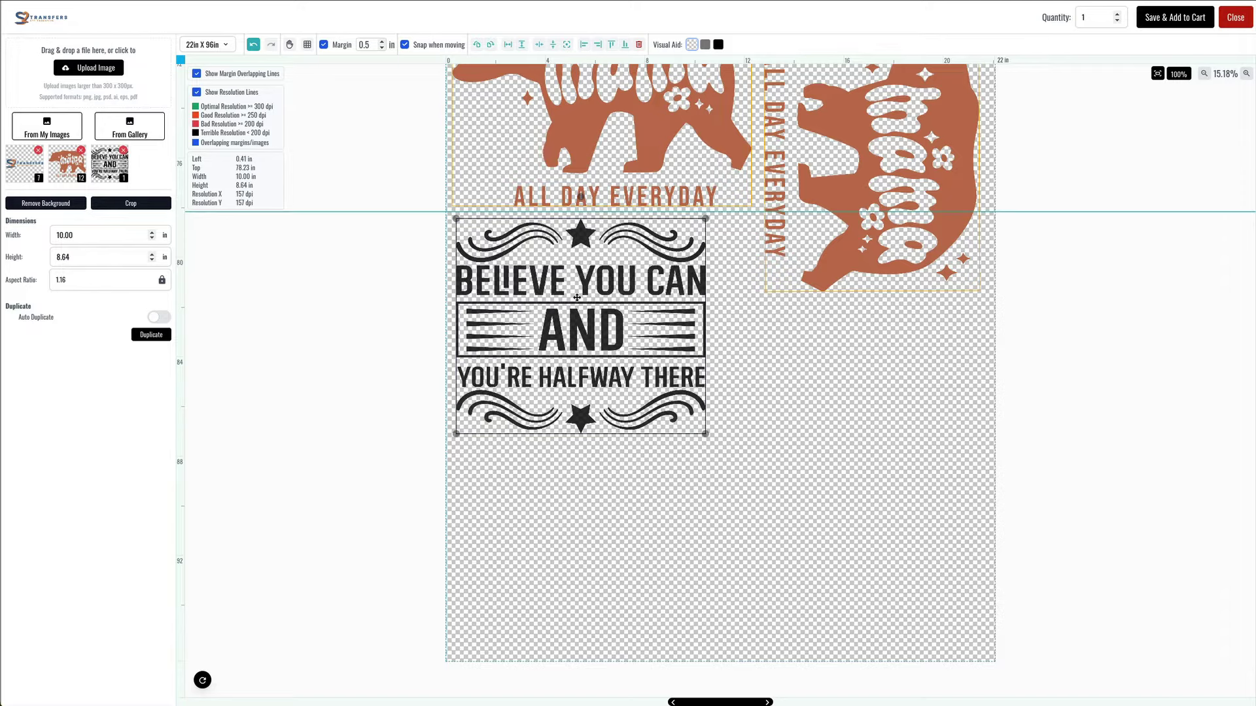
click(425, 251)
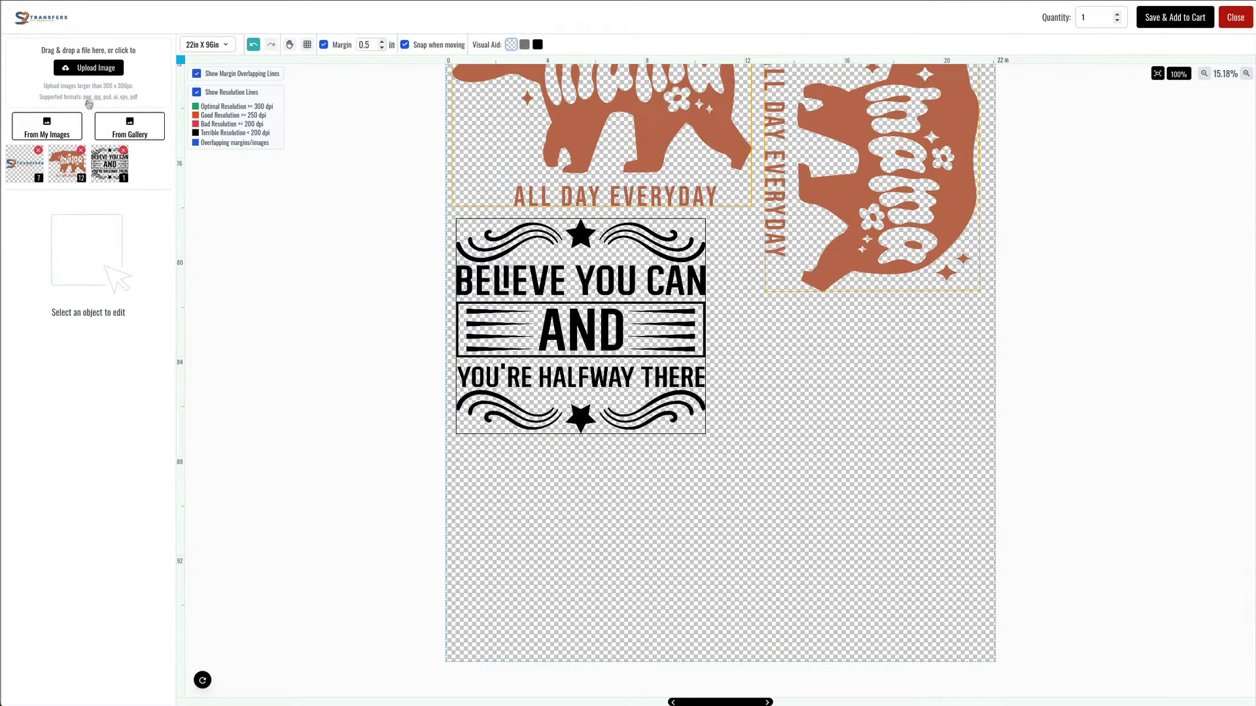
Upload the "that's enough todaying for today" design and place it below the lowest rotated bear, 11.25 in from the sheet's left edge
click(77, 70)
double_click(451, 175)
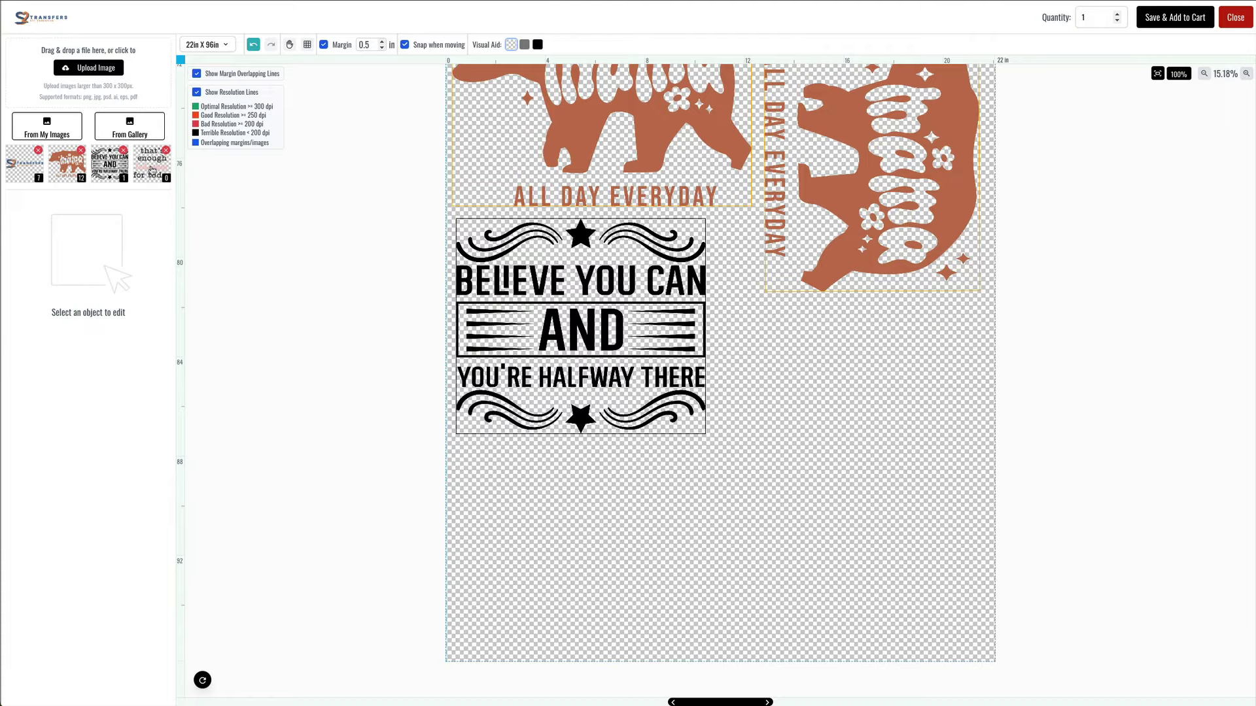
drag(818, 343, 824, 391)
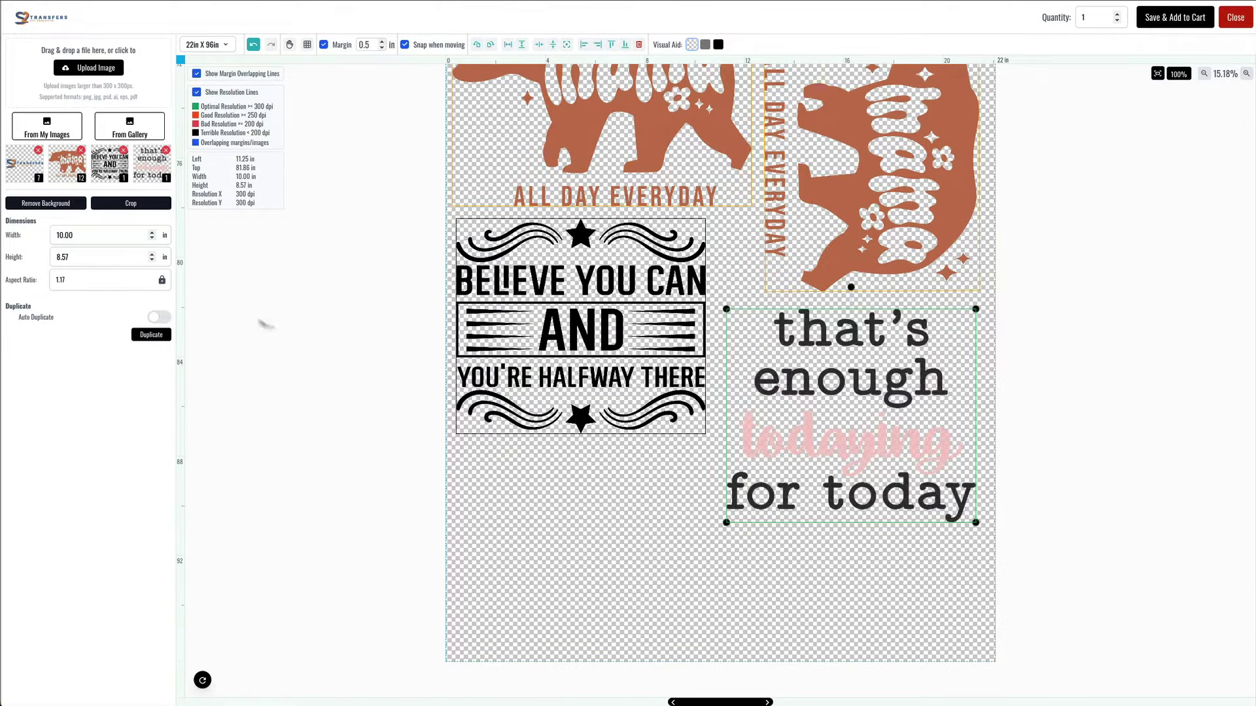
click(633, 458)
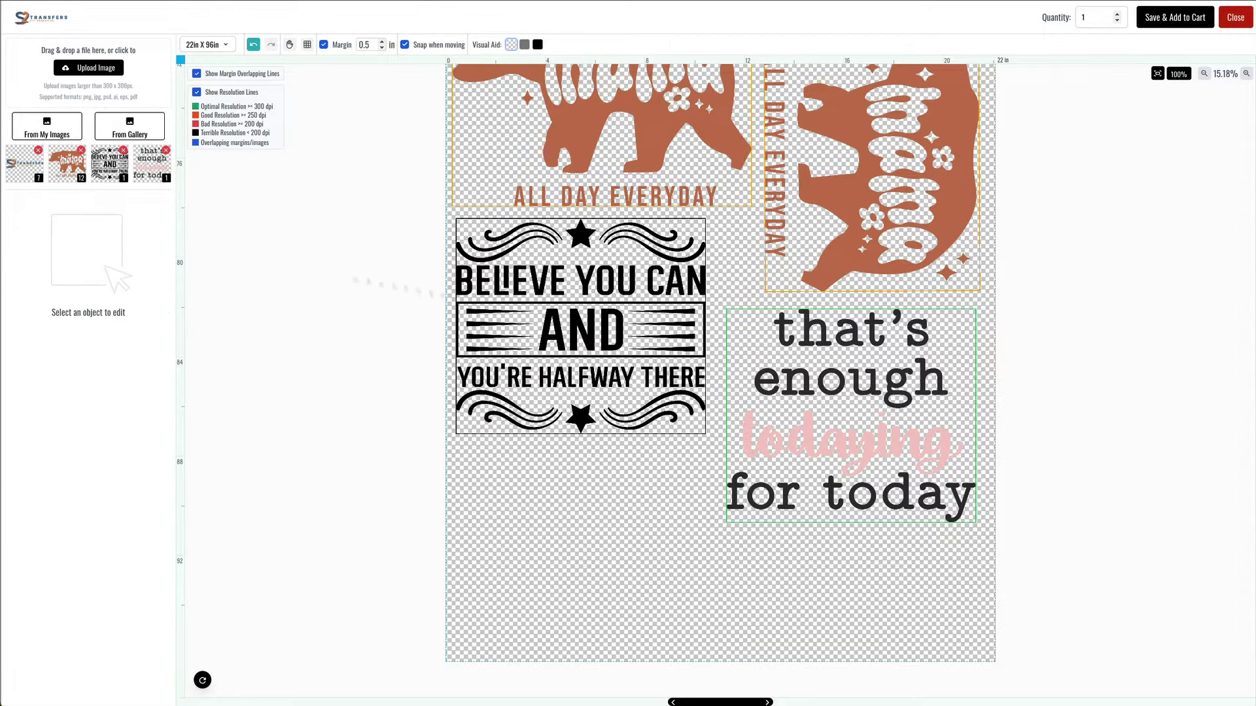
Add another S2 Transfers logo to the sheet and move it into the empty area at the sheet's lower end, about 90.62 in down
scroll(611, 524, up, 3)
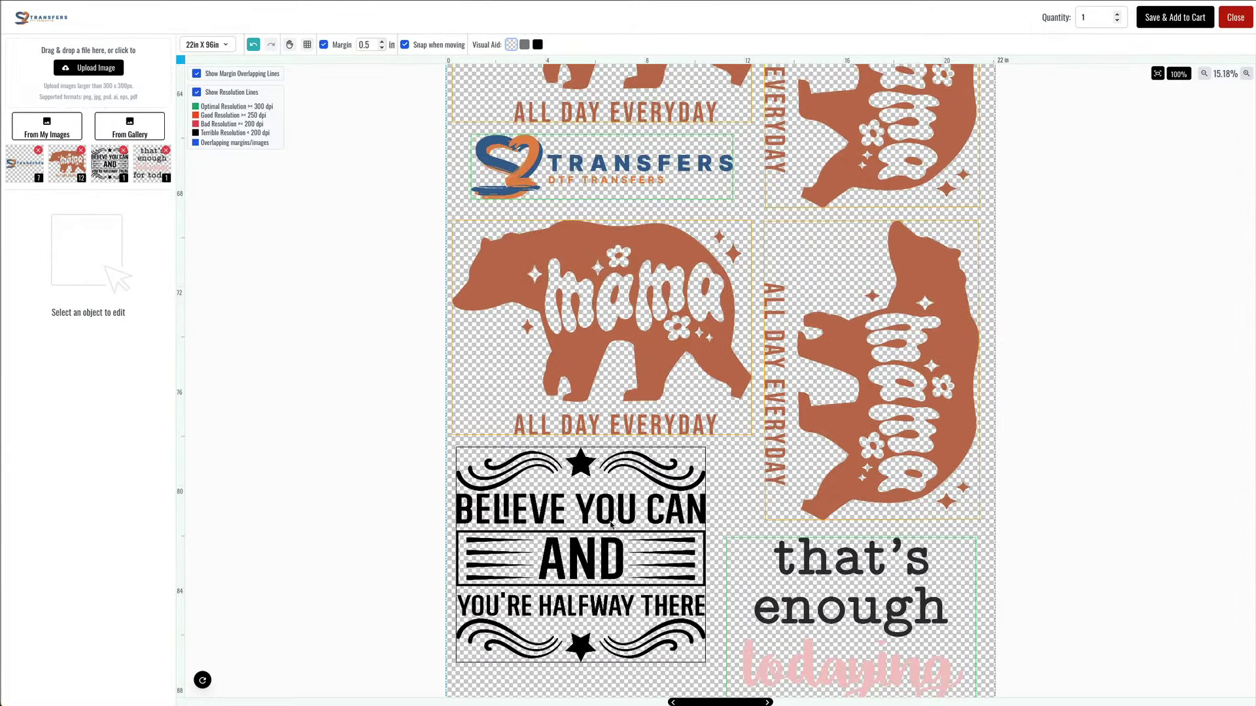
scroll(611, 525, down, 3)
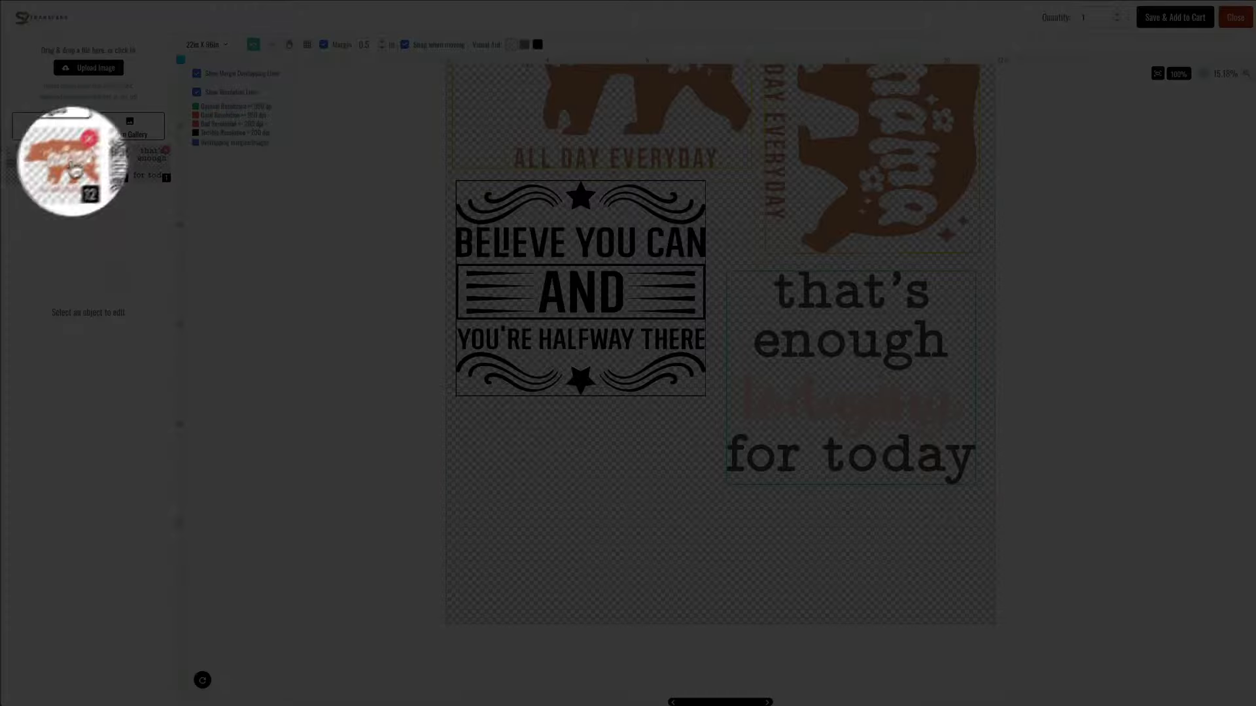
click(29, 167)
scroll(752, 410, up, 10)
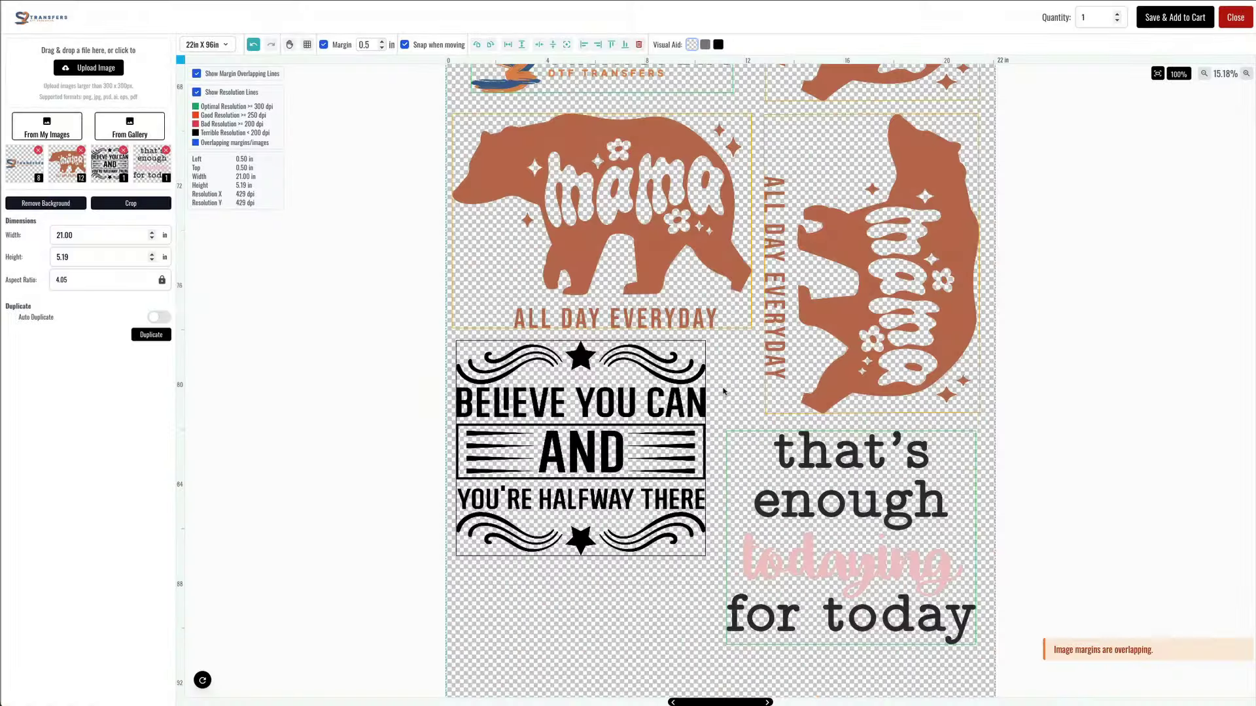
scroll(728, 392, up, 12)
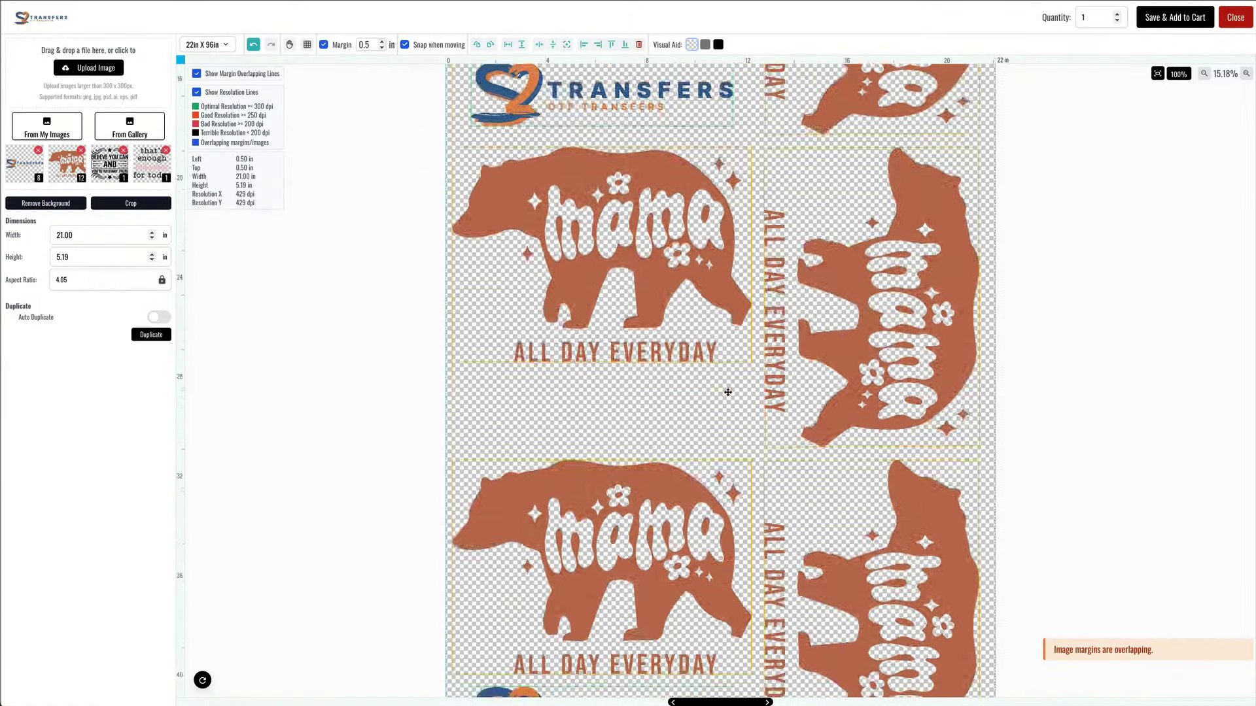
scroll(728, 395, down, 2)
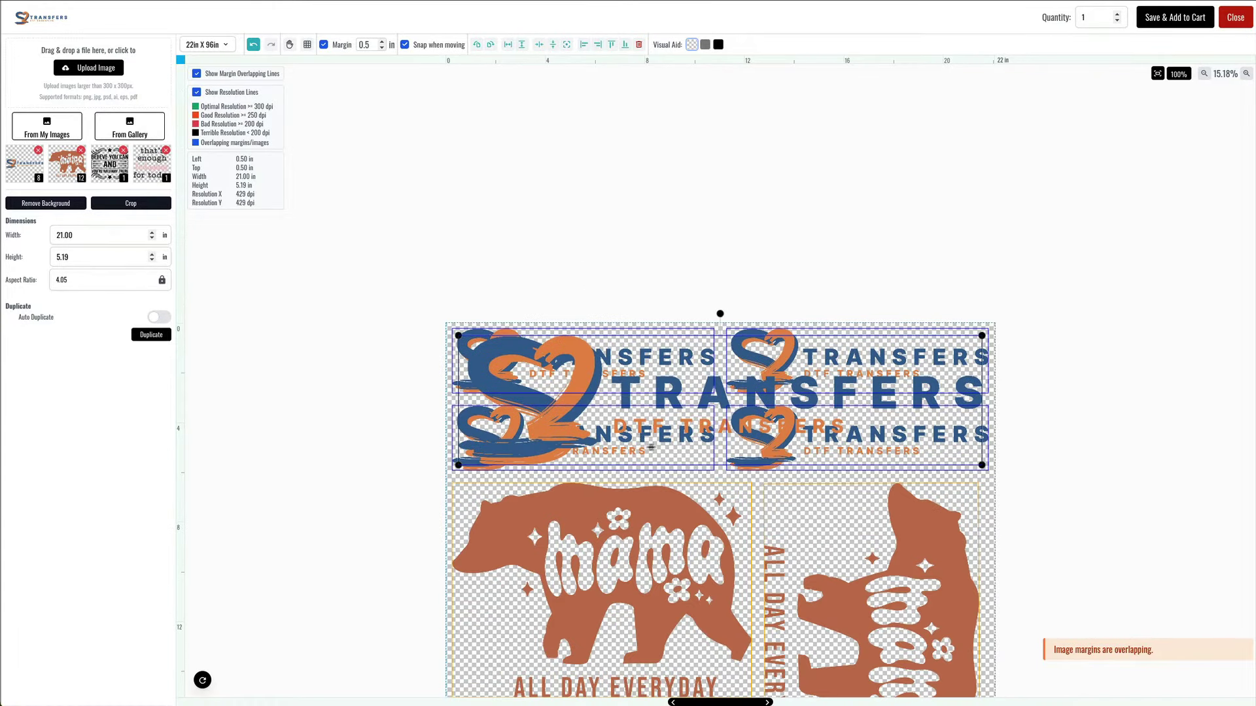
scroll(650, 387, down, 2)
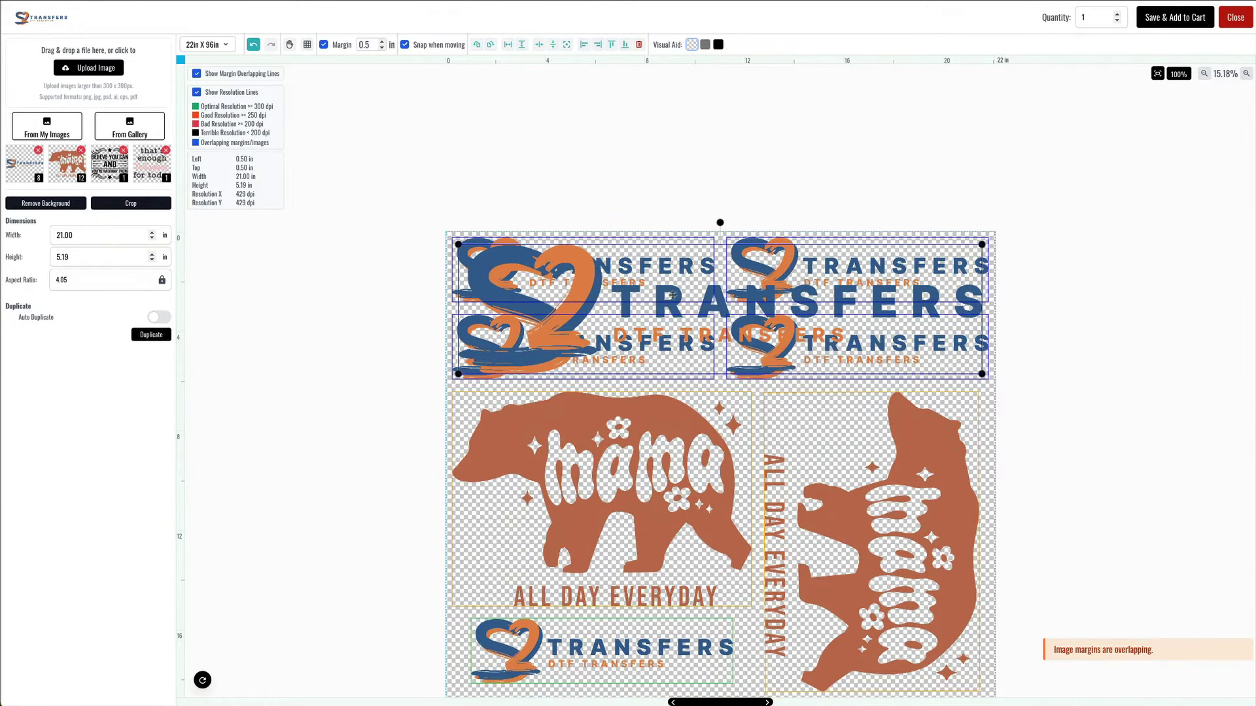
drag(669, 293, 666, 413)
scroll(677, 435, down, 12)
scroll(671, 425, down, 12)
scroll(675, 416, down, 18)
scroll(673, 419, down, 3)
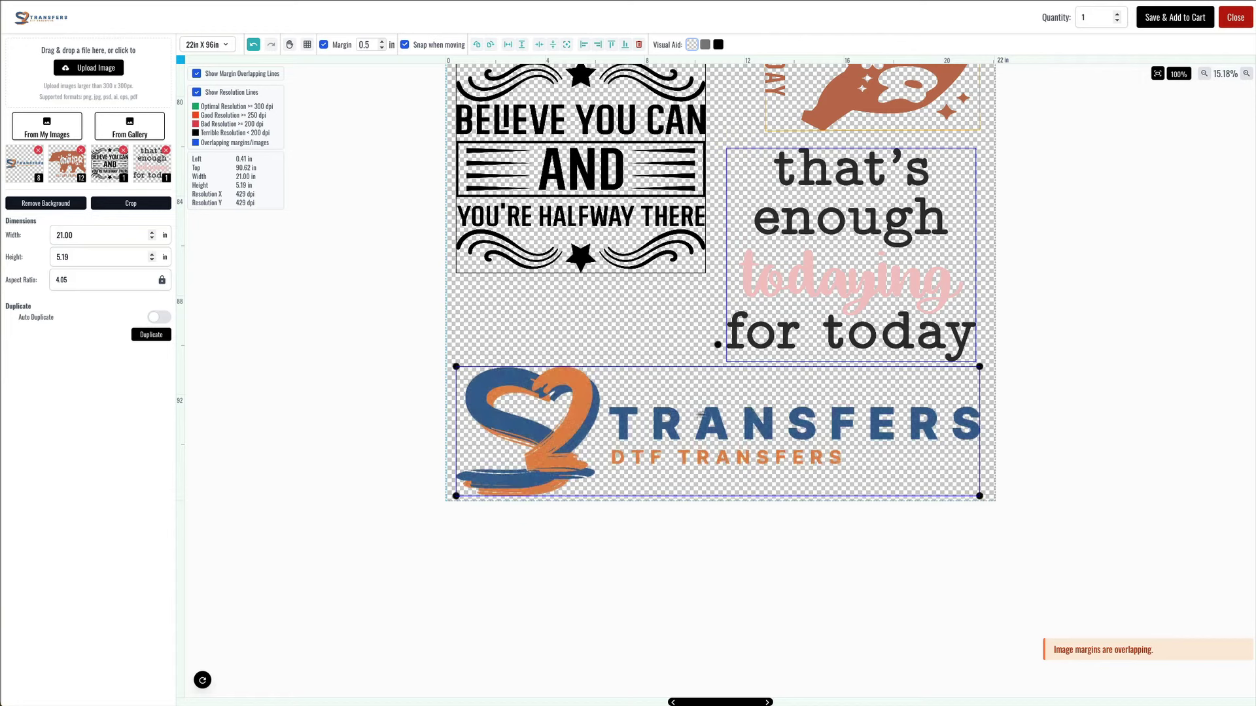
Set the new logo's width to 11 in and place it beneath the "Believe you can" design, about 0.14 in from the sheet's left edge
double_click(85, 233)
text(10)
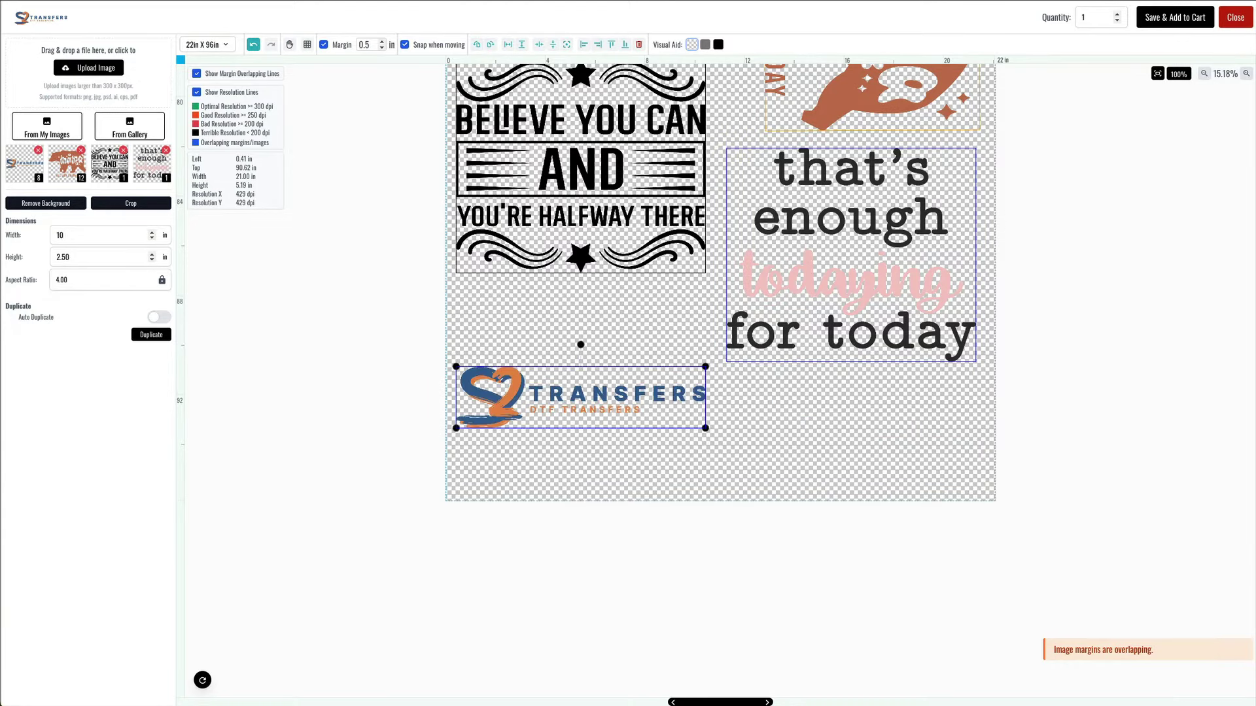
key(BackSpace)
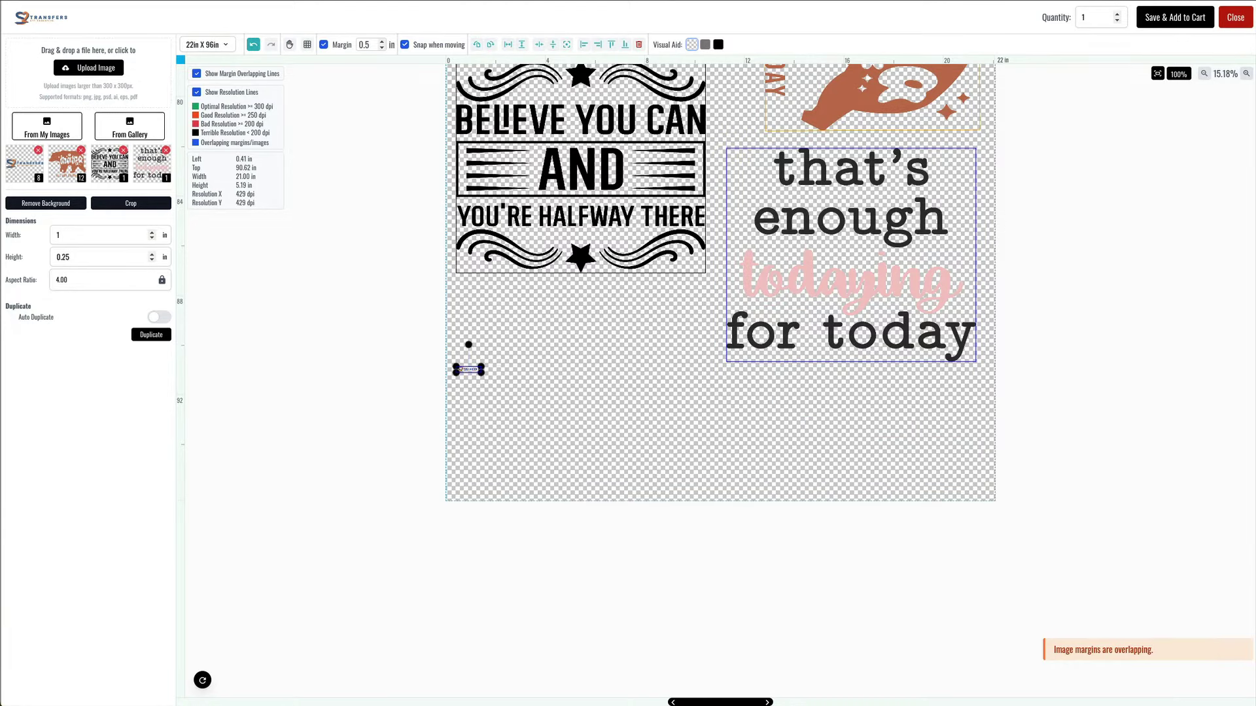
text(11)
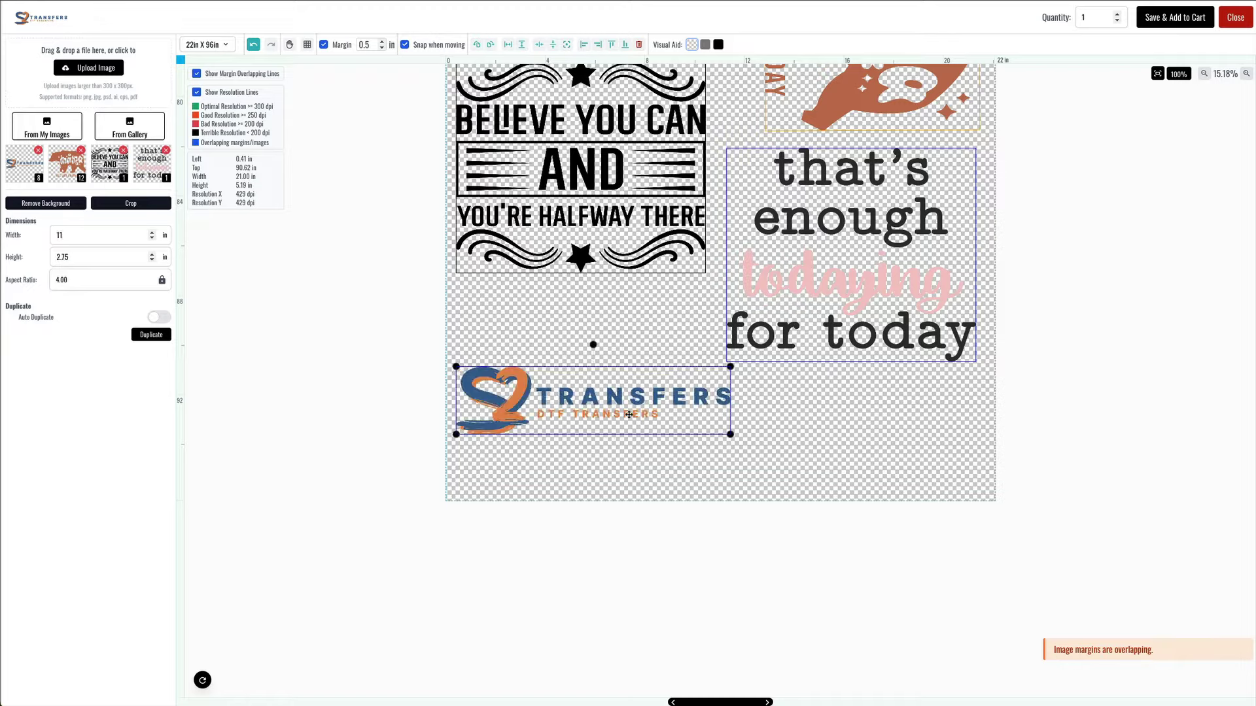
drag(629, 410, 622, 333)
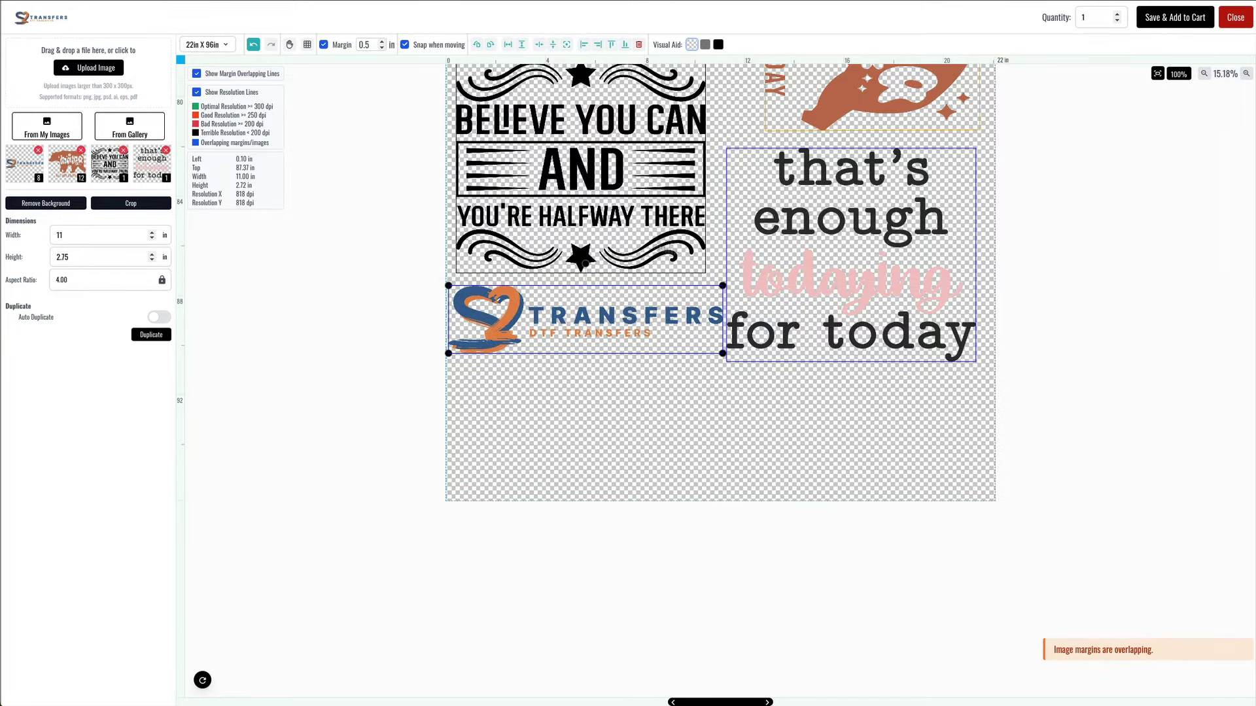
scroll(766, 348, up, 2)
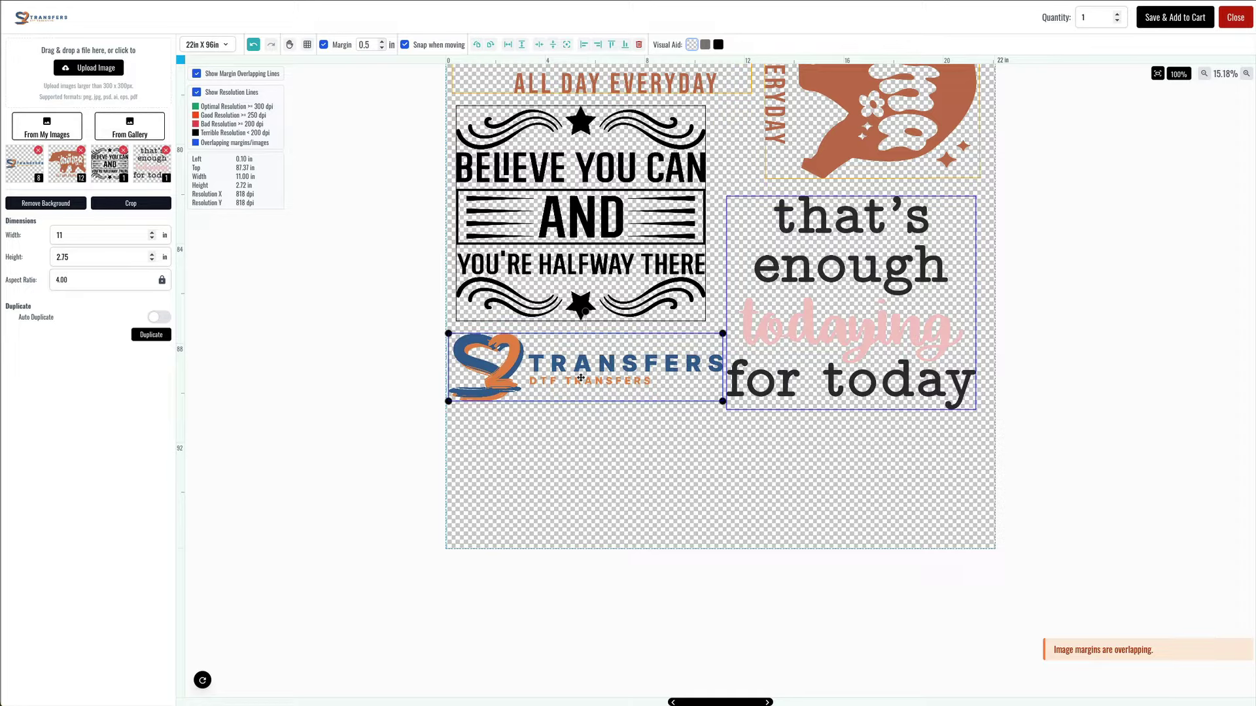
click(612, 448)
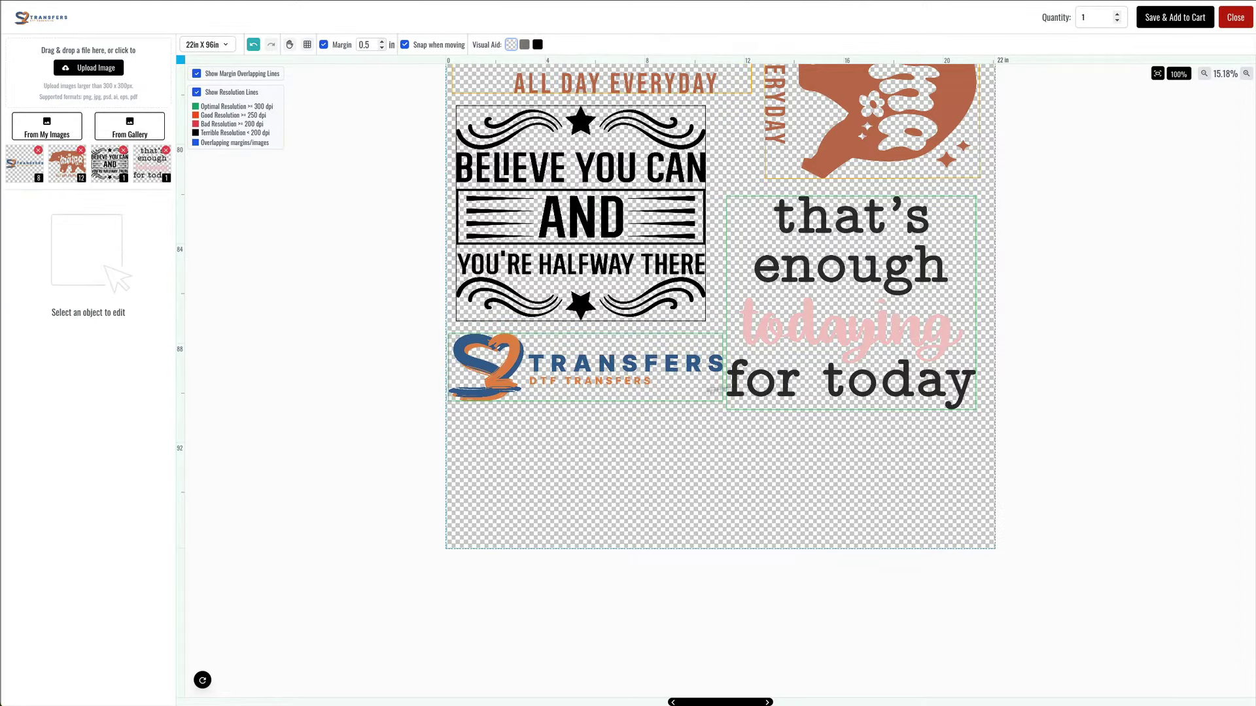
drag(622, 346, 610, 357)
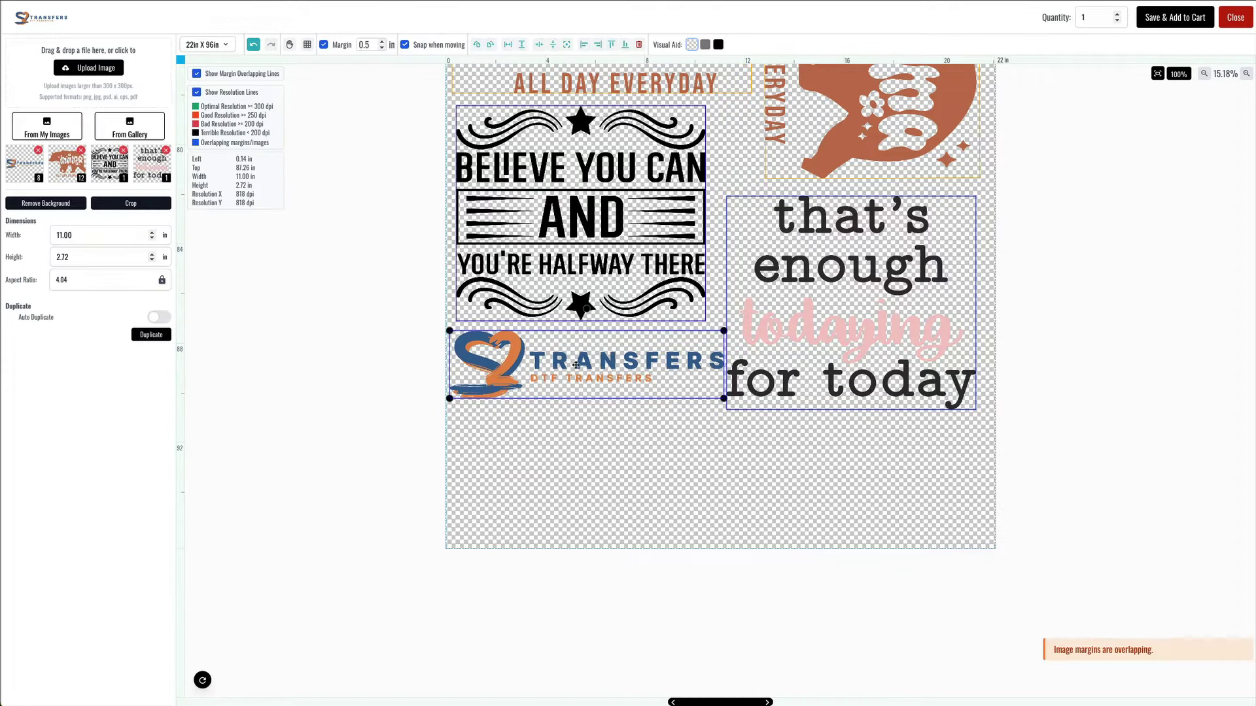
Duplicate the 11 in logo twice and move the second copy beneath the "that's enough" design, 11.25 in from the sheet's left edge
click(151, 335)
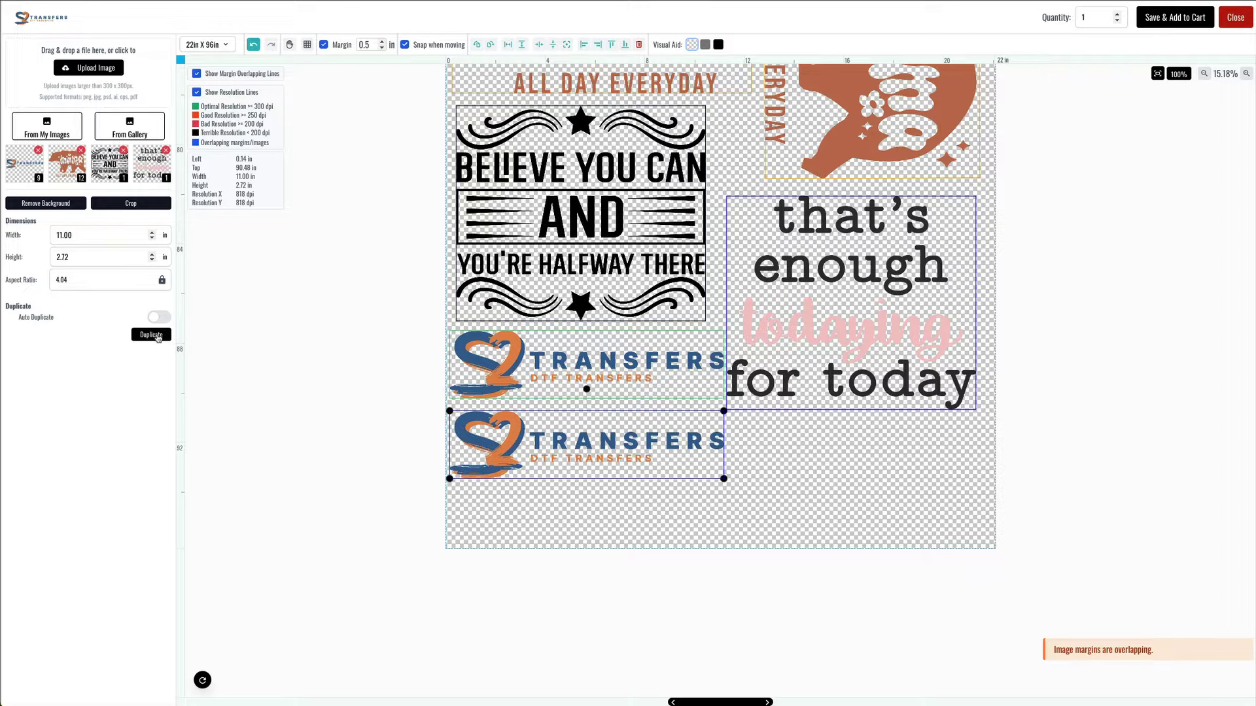
click(151, 335)
drag(521, 524, 796, 441)
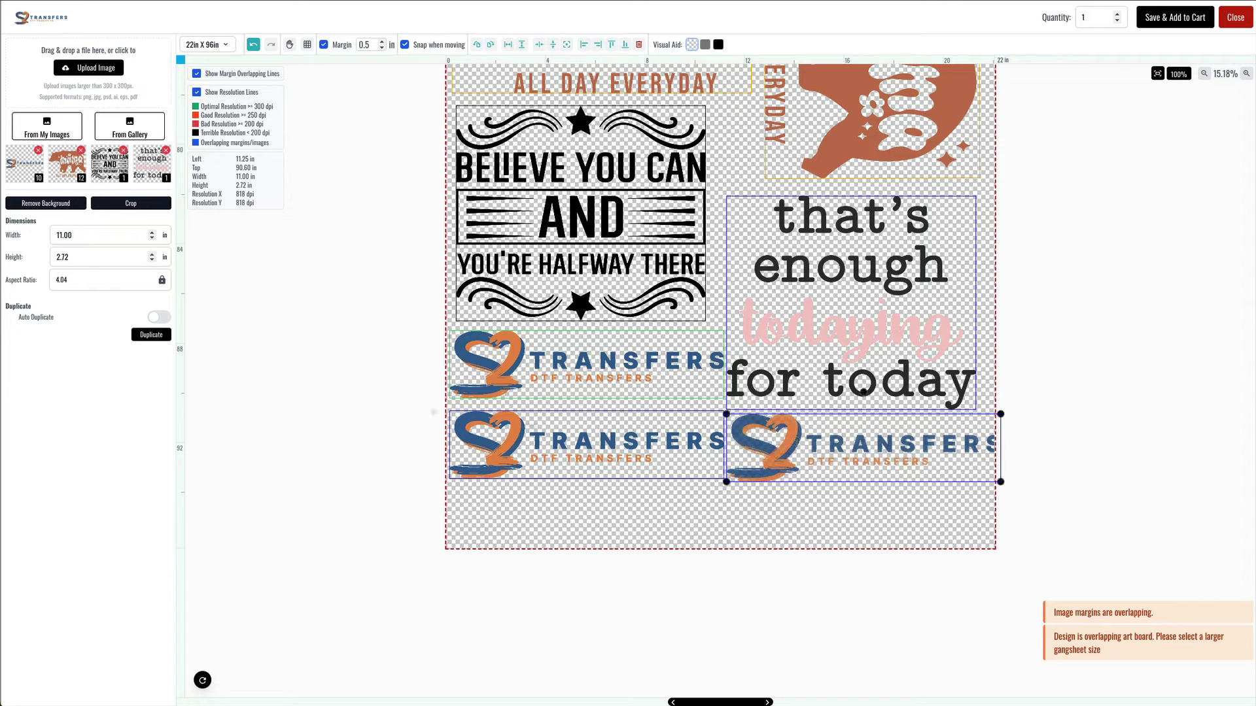
Set the width of the logo beneath the "that's enough" design to 10 in and shift it to about 11.64 in from the left edge
double_click(103, 239)
text(10)
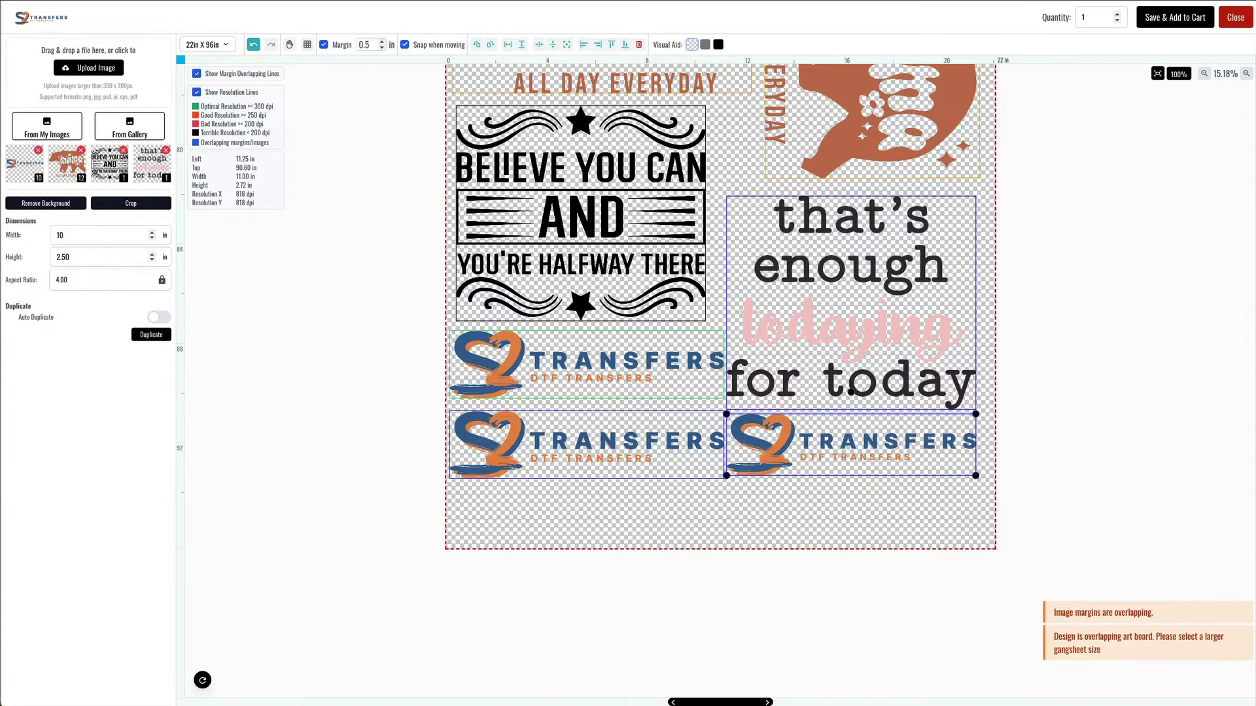
drag(813, 448, 823, 448)
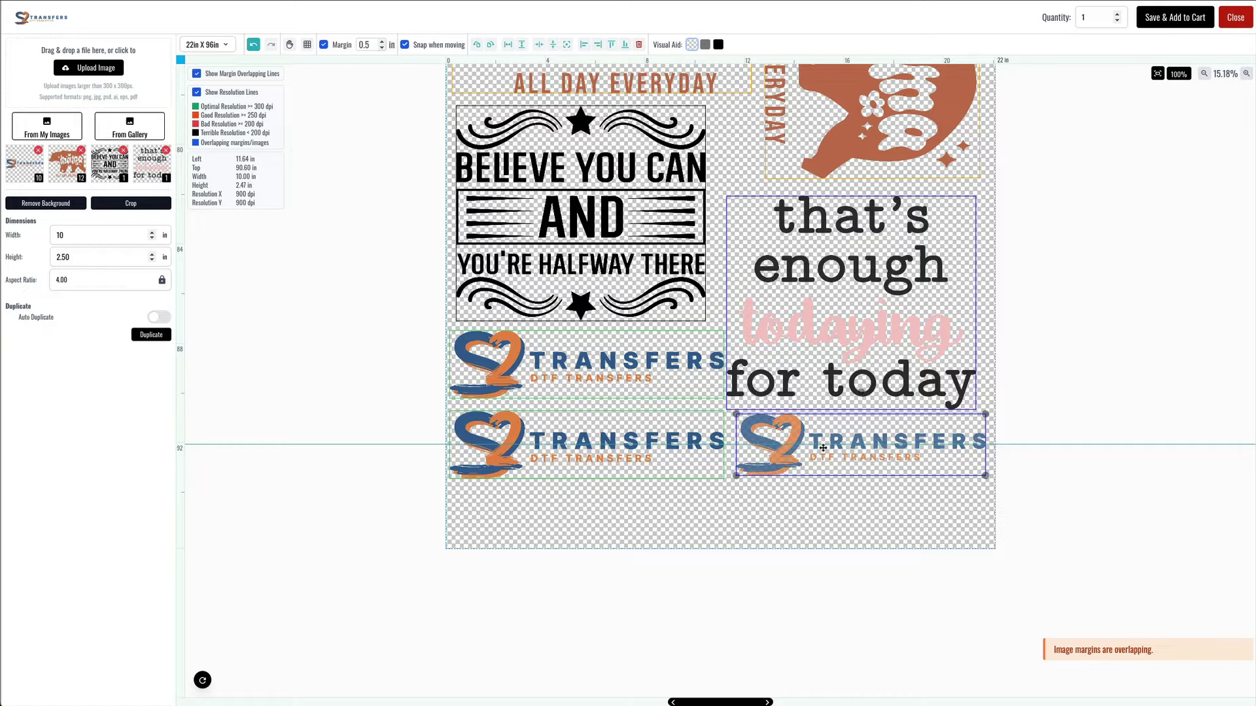
click(728, 513)
Duplicate an 11 in logo once more and place the copy in the sheet's lower-right corner, about 10.82 in from the left edge
click(802, 450)
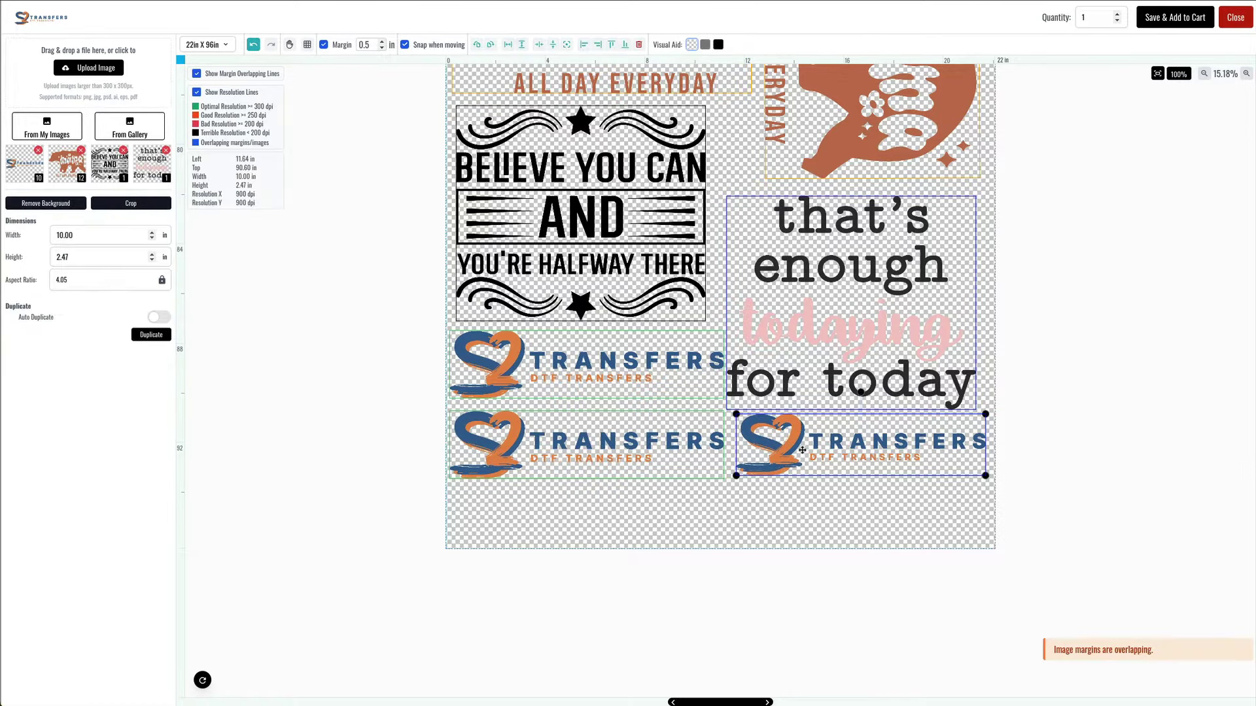
click(139, 337)
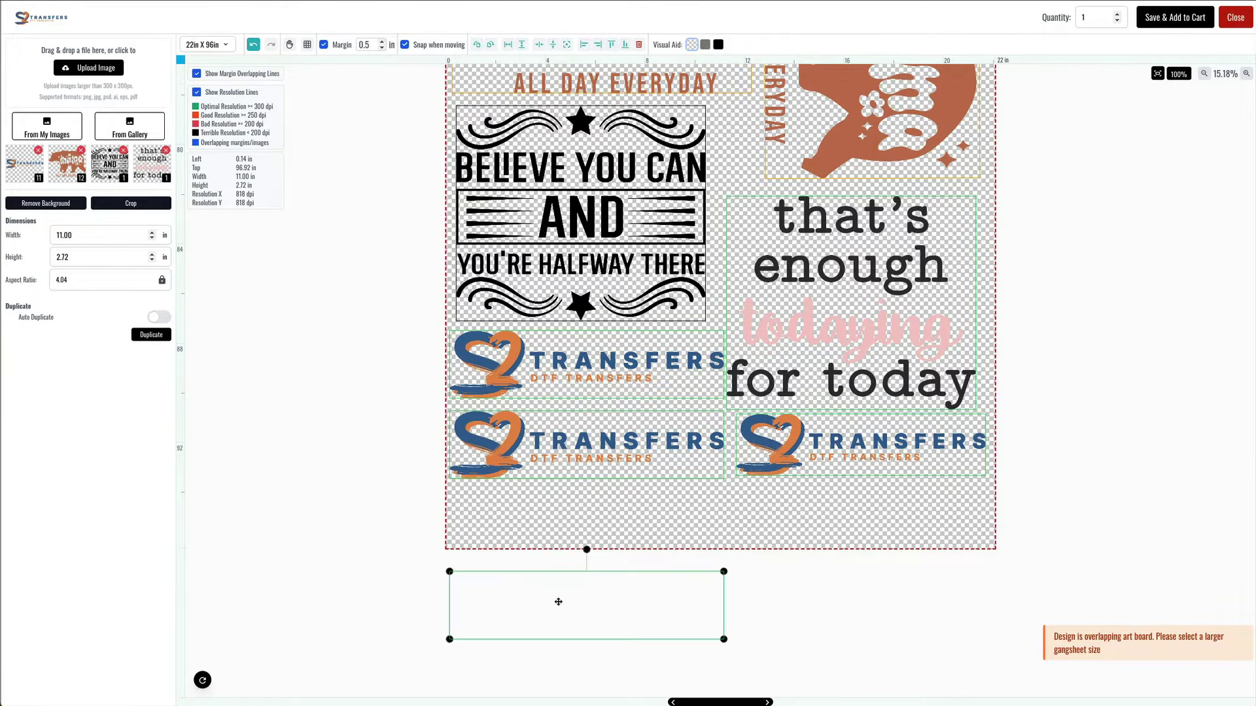
drag(558, 599, 823, 512)
click(660, 514)
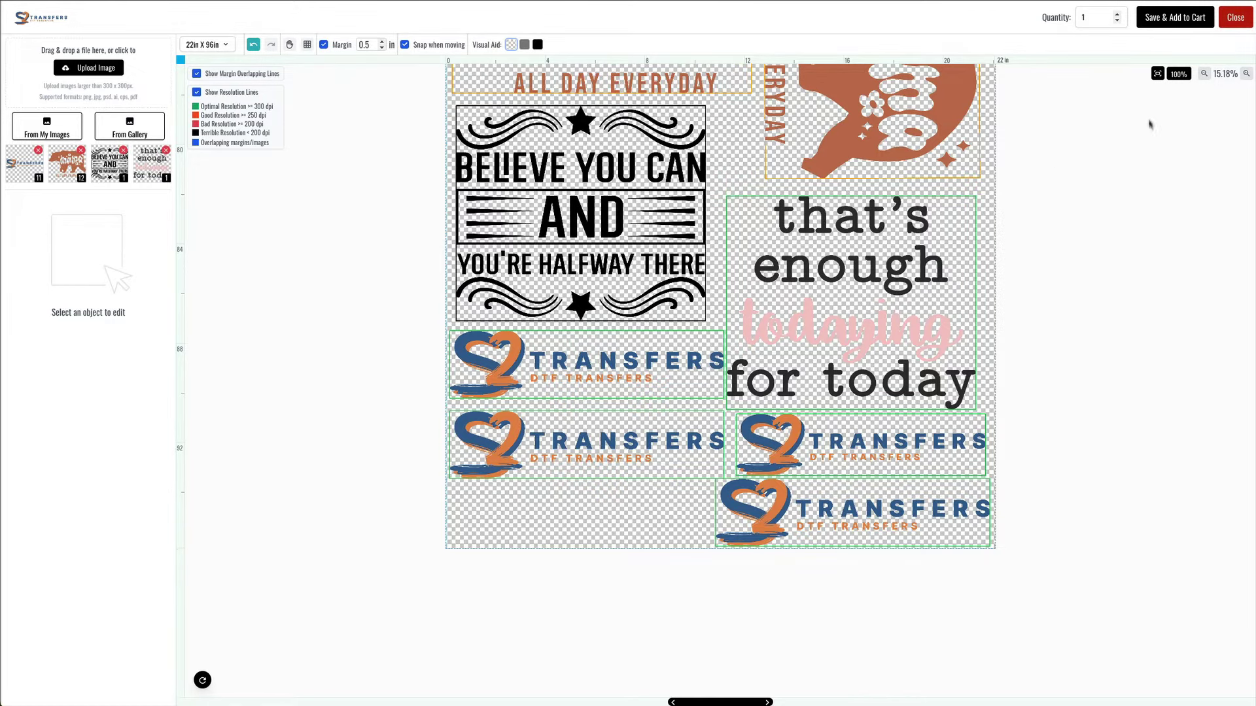
Check the spacing of the lowest logos up close and shift the lower-right one to about 10.91 in from the sheet's left edge
click(1246, 74)
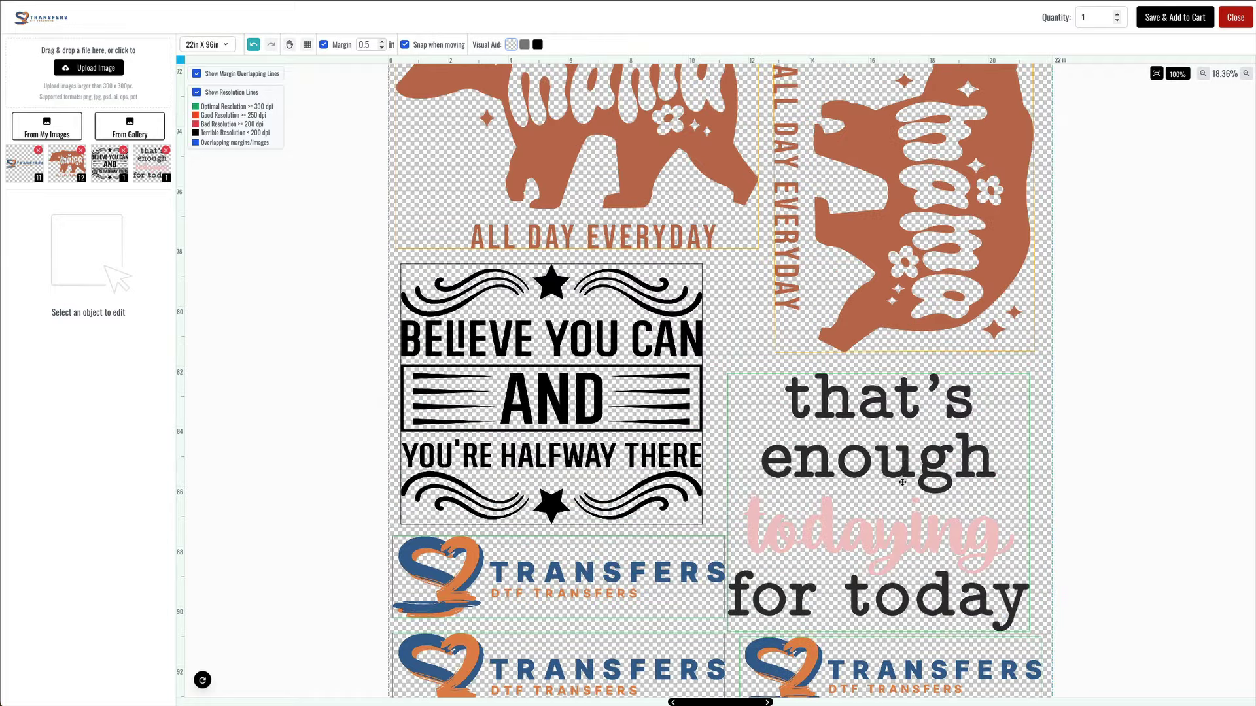
scroll(899, 482, down, 5)
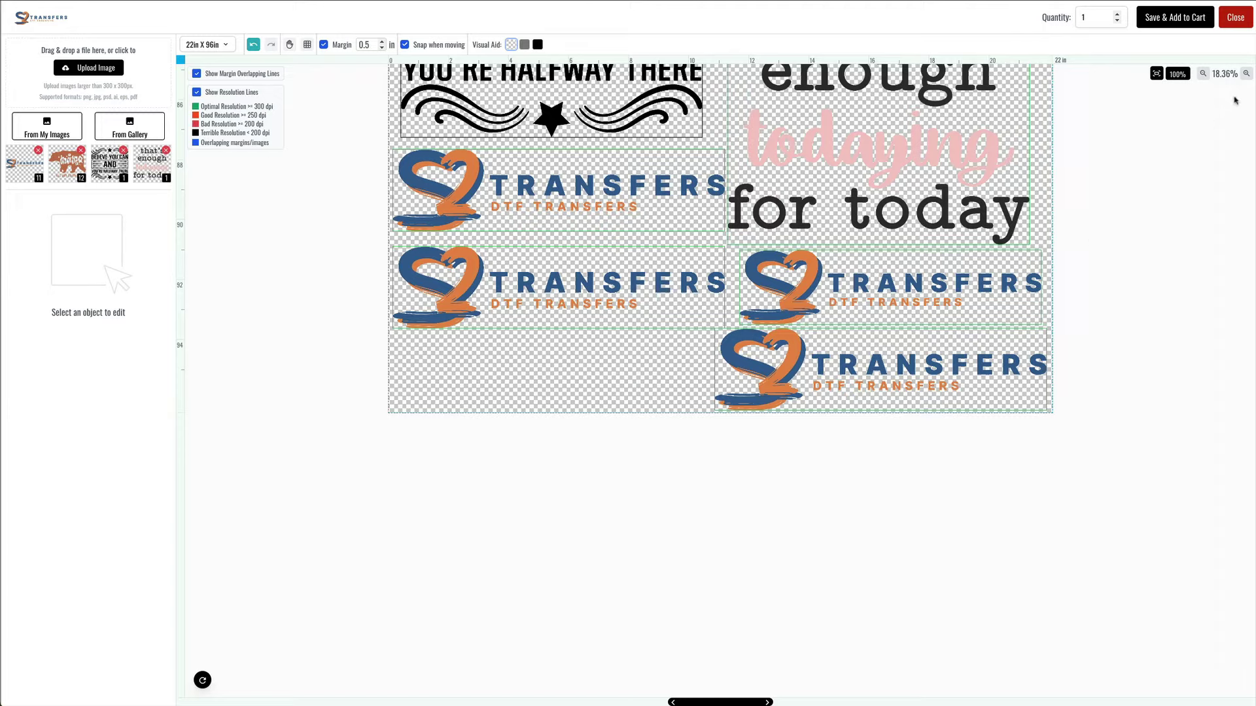
click(1246, 73)
click(1246, 74)
scroll(921, 483, down, 5)
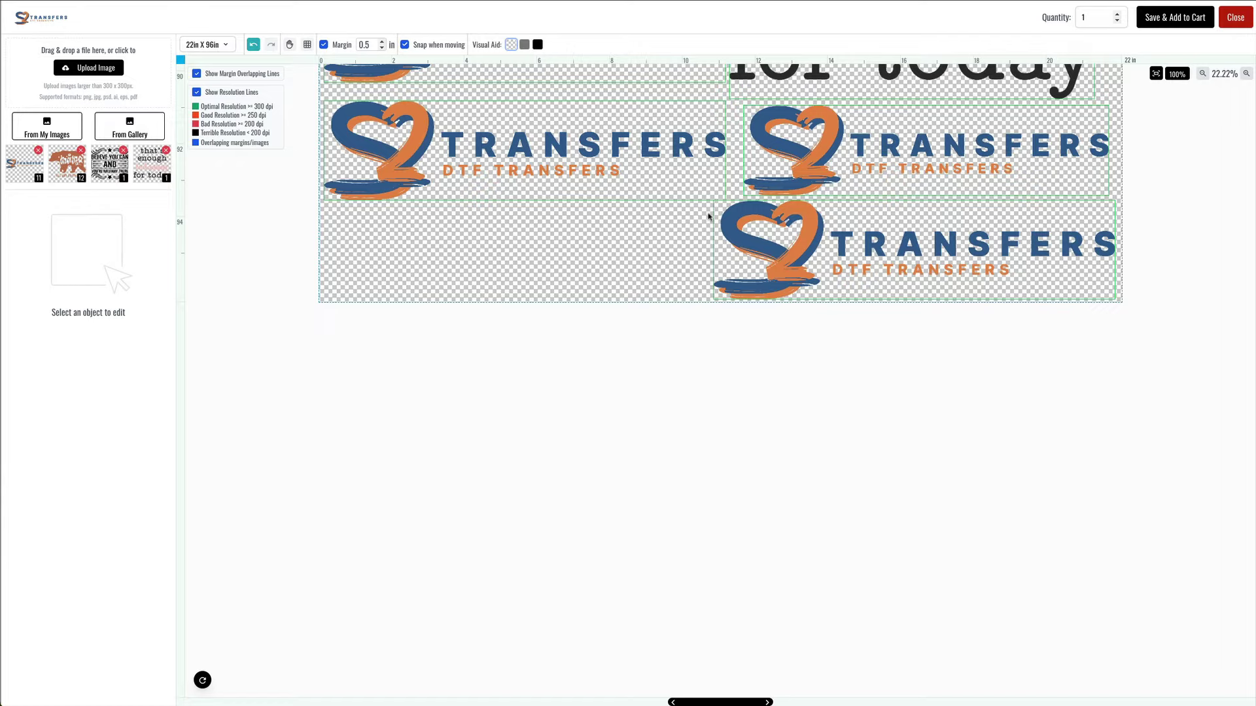
click(786, 225)
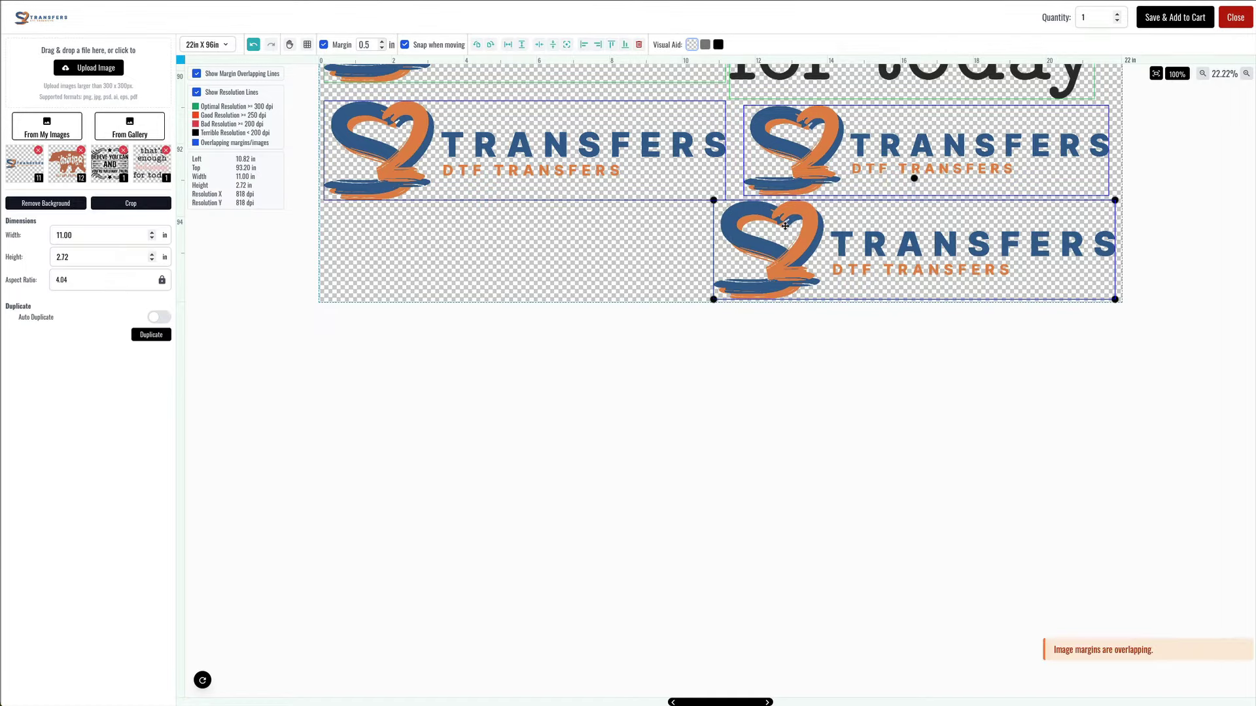
scroll(579, 313, down, 2)
click(657, 303)
click(766, 289)
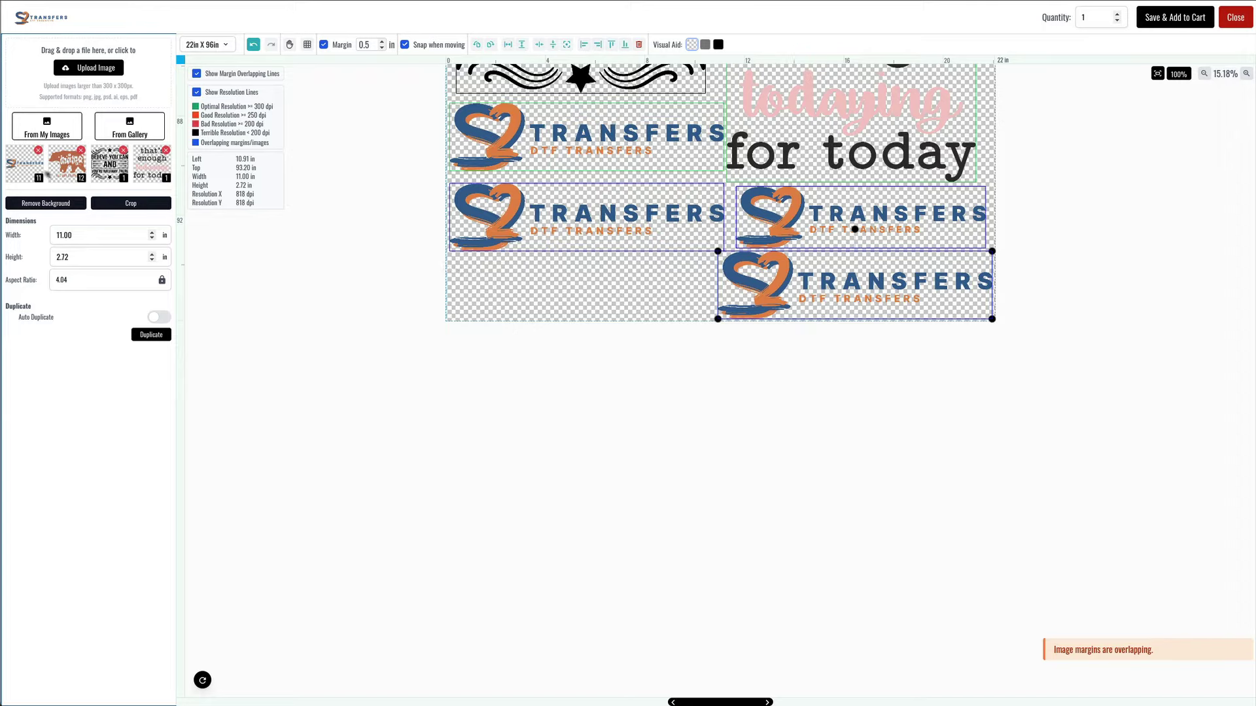
Add another S2 Transfers logo and move it from the sheet's upper end down to the empty lower-left corner
click(16, 163)
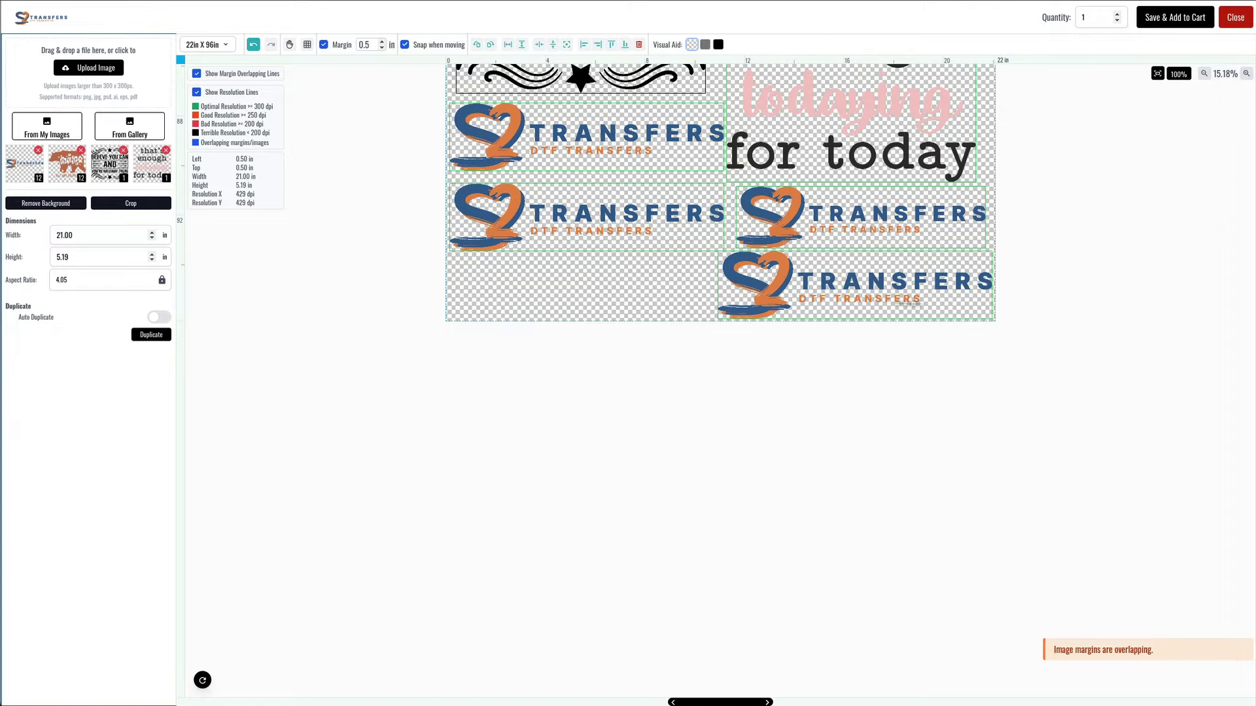
scroll(789, 277, up, 7)
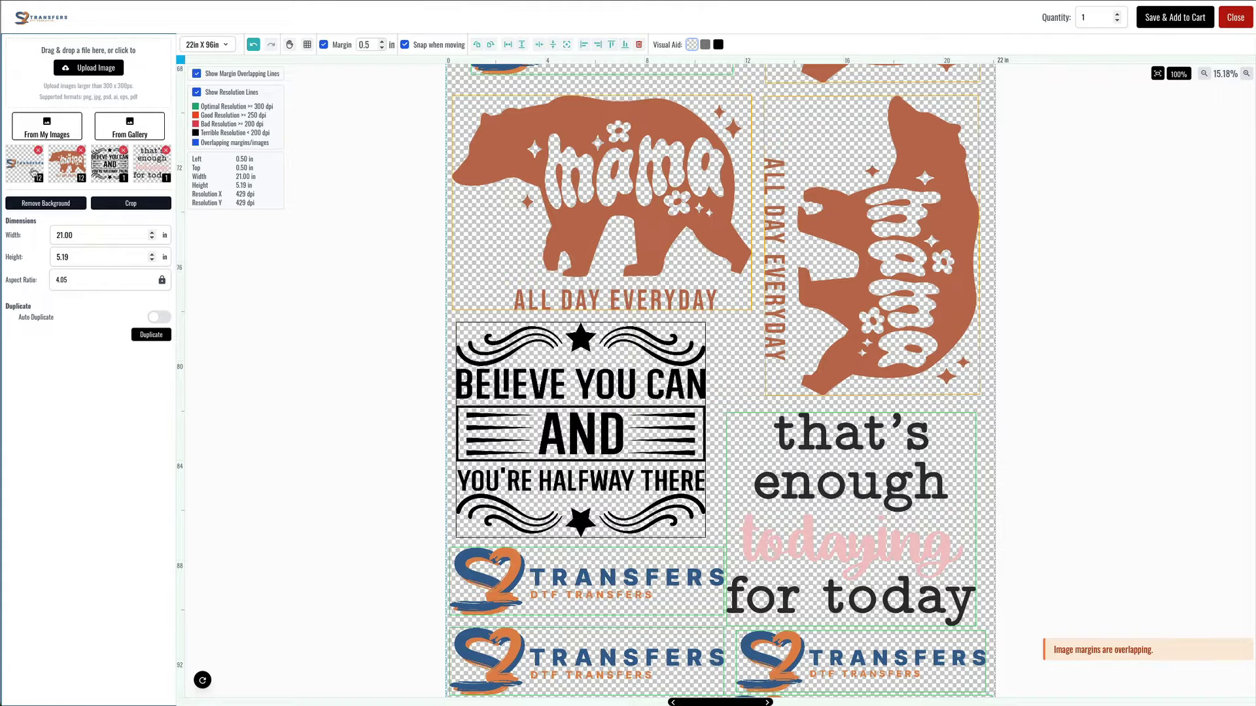
scroll(711, 396, up, 18)
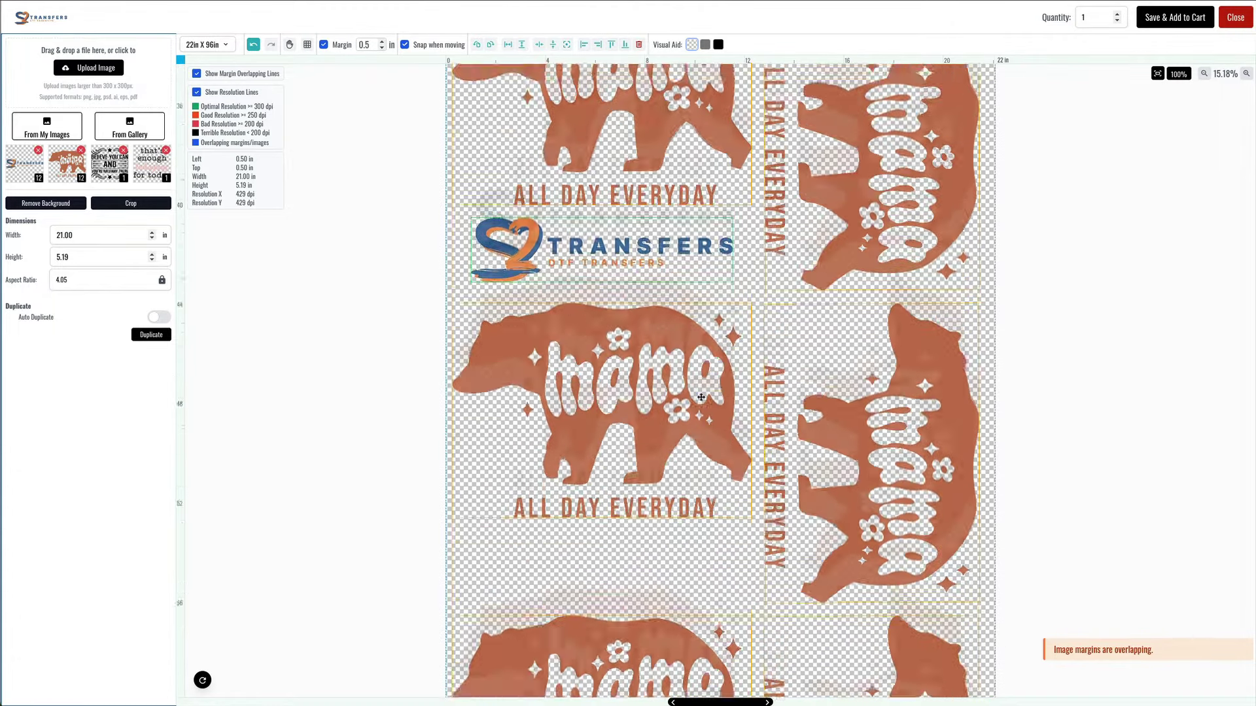
scroll(700, 398, up, 7)
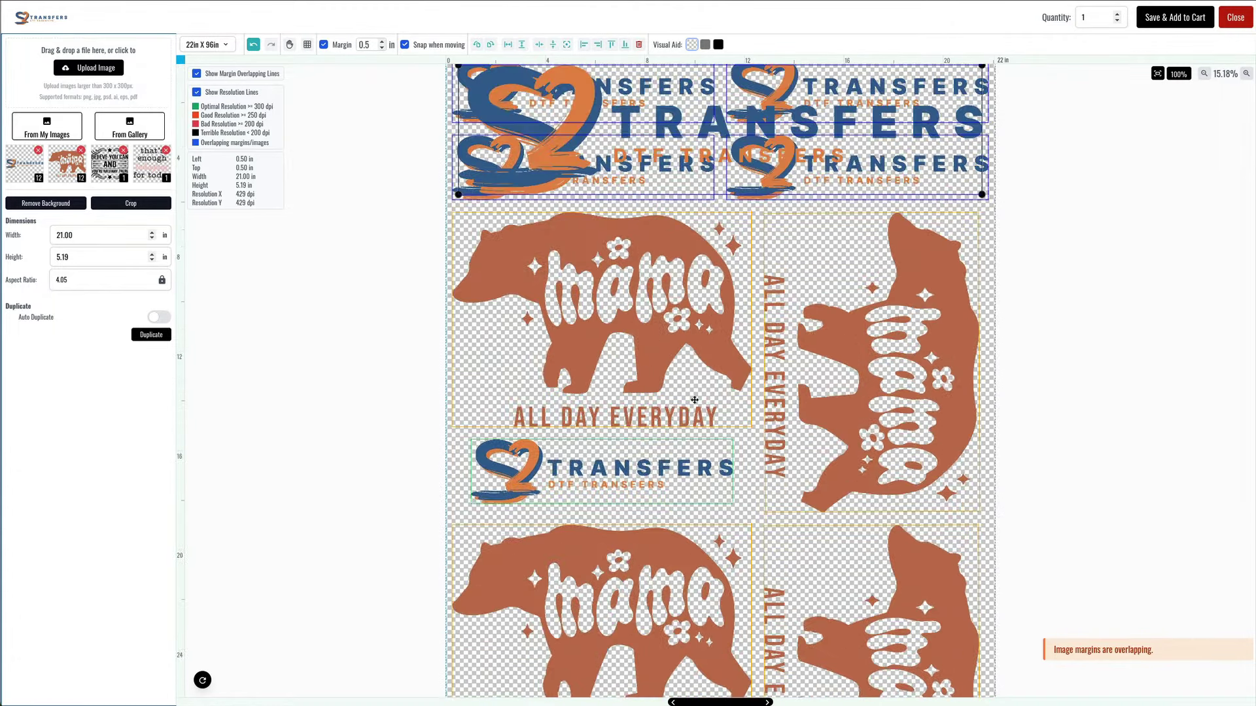
mouse_move(674, 158)
mouse_down()
mouse_move(694, 196)
mouse_move(713, 326)
mouse_move(713, 472)
mouse_move(723, 262)
mouse_move(667, 90)
mouse_move(695, 488)
mouse_move(596, 302)
mouse_up()
scroll(712, 473, down, 4)
scroll(723, 262, down, 20)
scroll(599, 302, up, 2)
Set the lower-left logo's width to 10 in and place it inside the sheet, about 0.41 in from the left edge and 93.32 in down
double_click(95, 232)
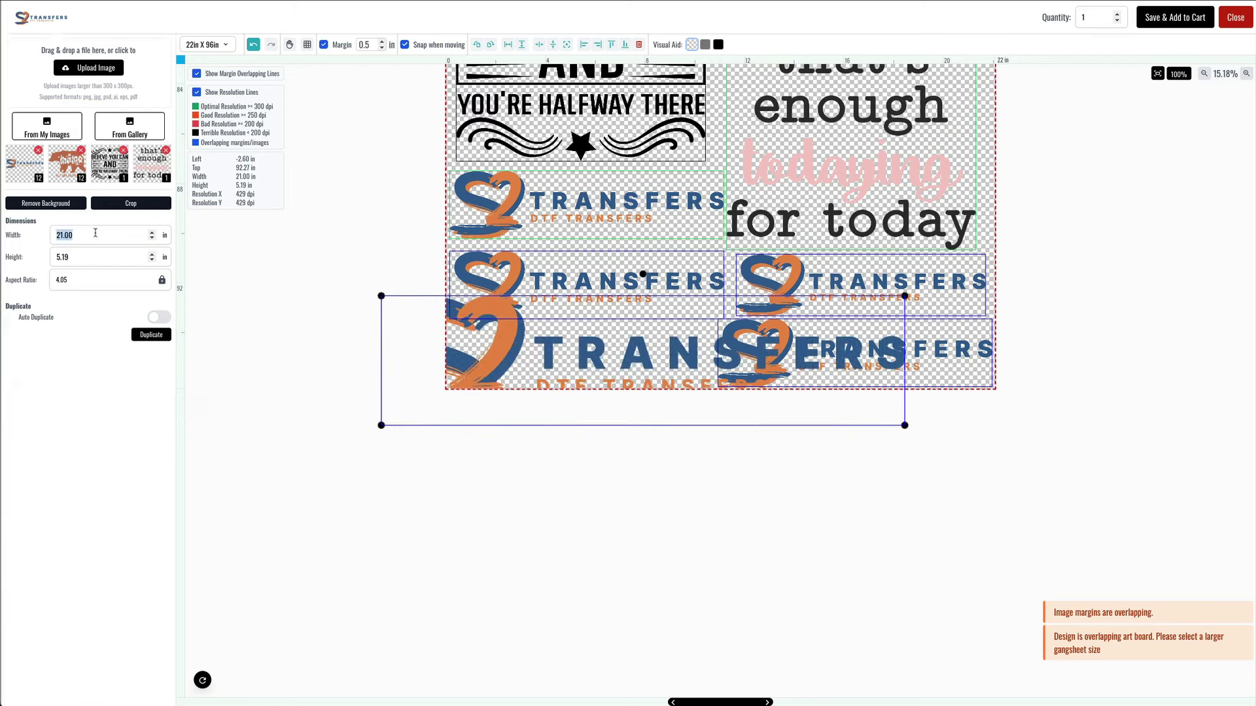
text(10)
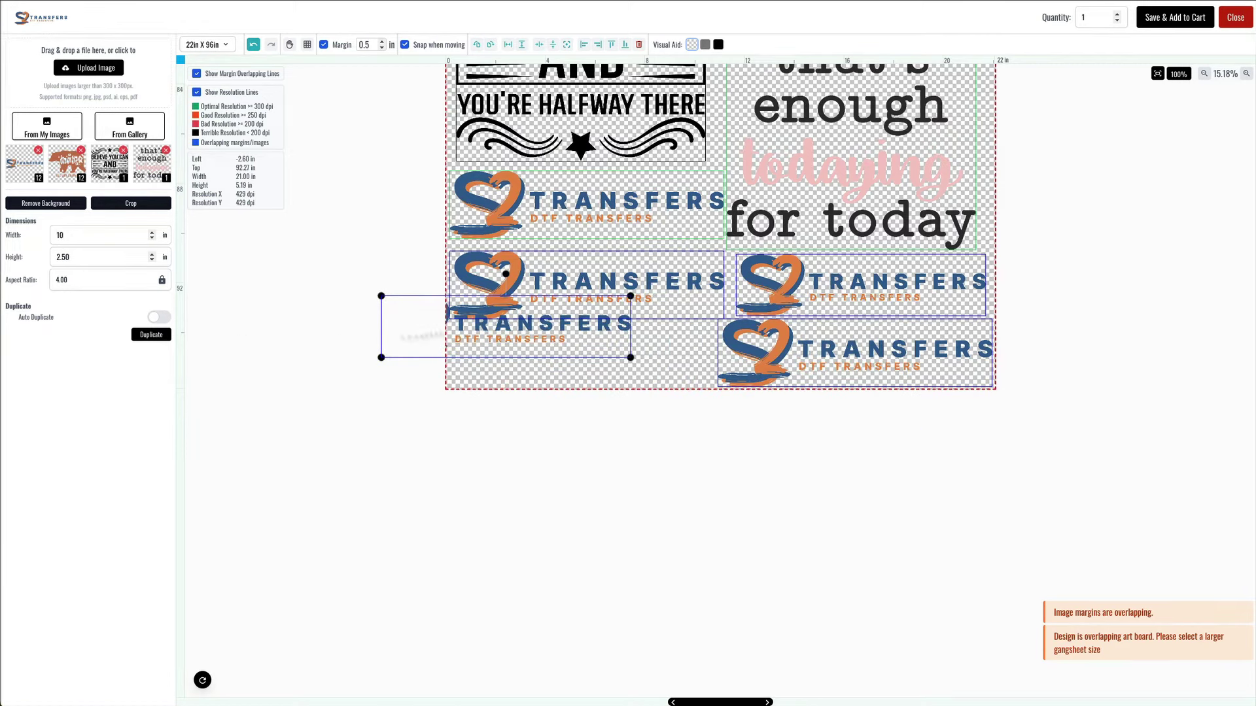
drag(495, 325, 569, 353)
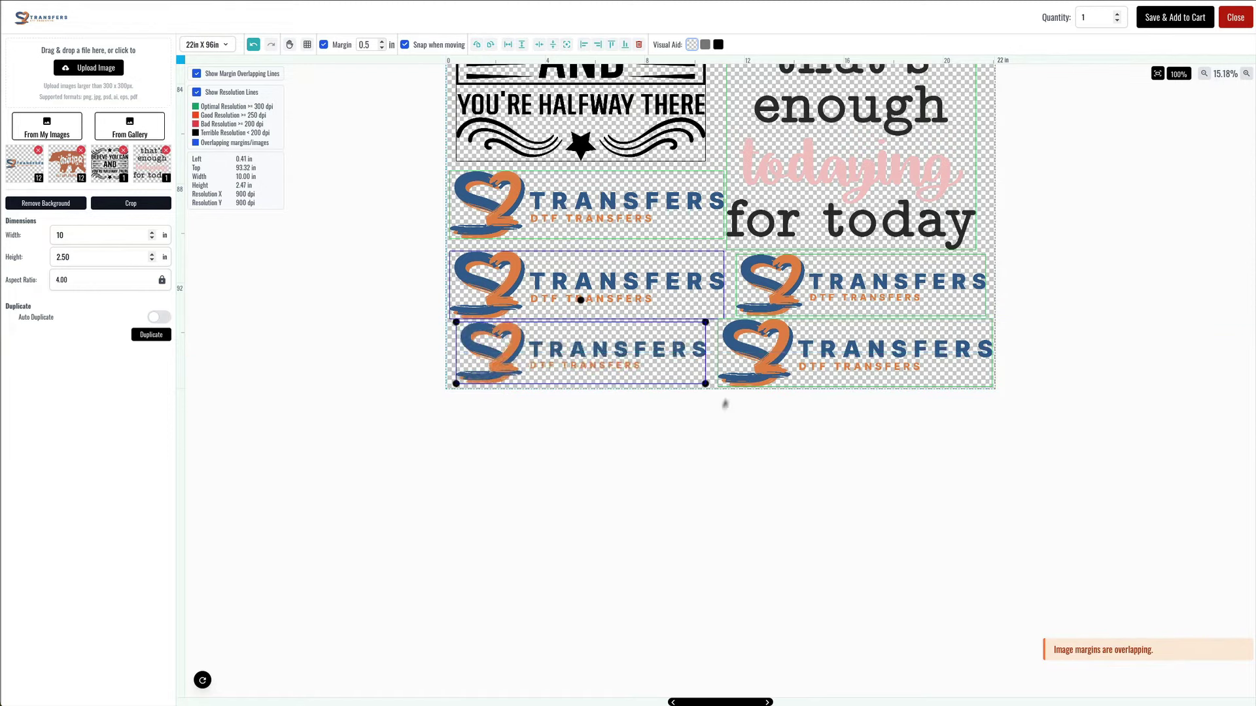
click(728, 426)
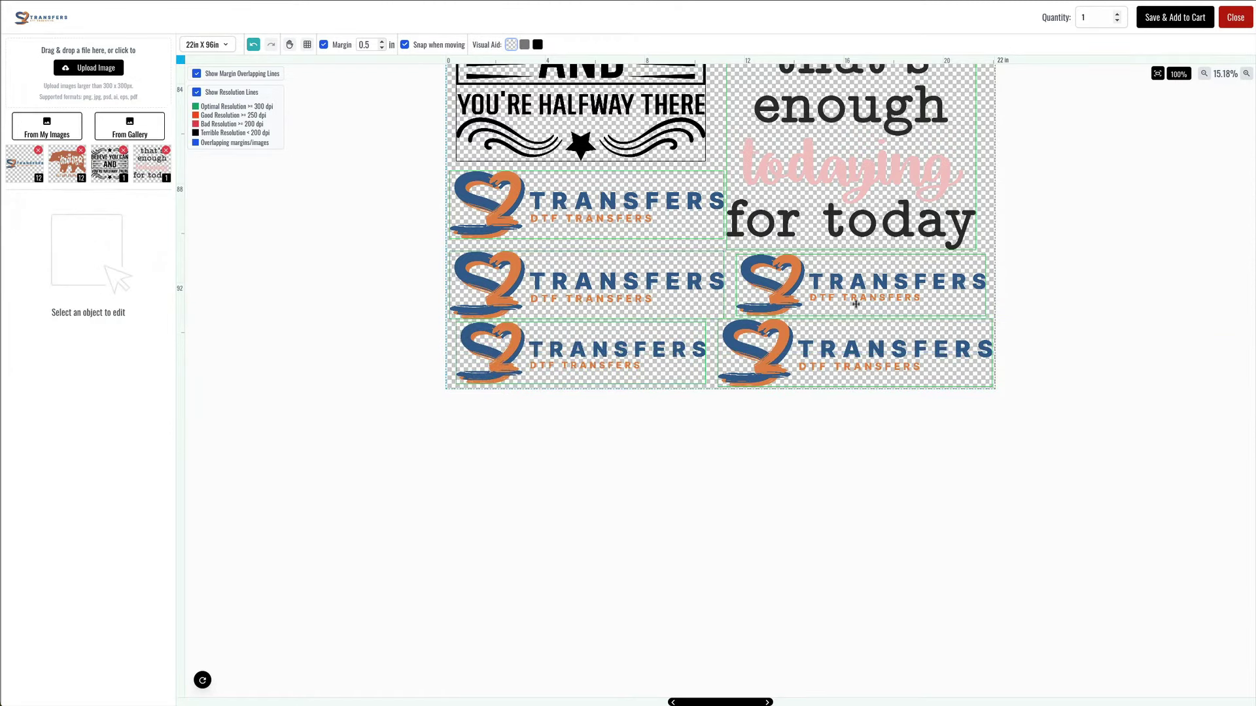
scroll(826, 336, up, 15)
scroll(820, 339, up, 5)
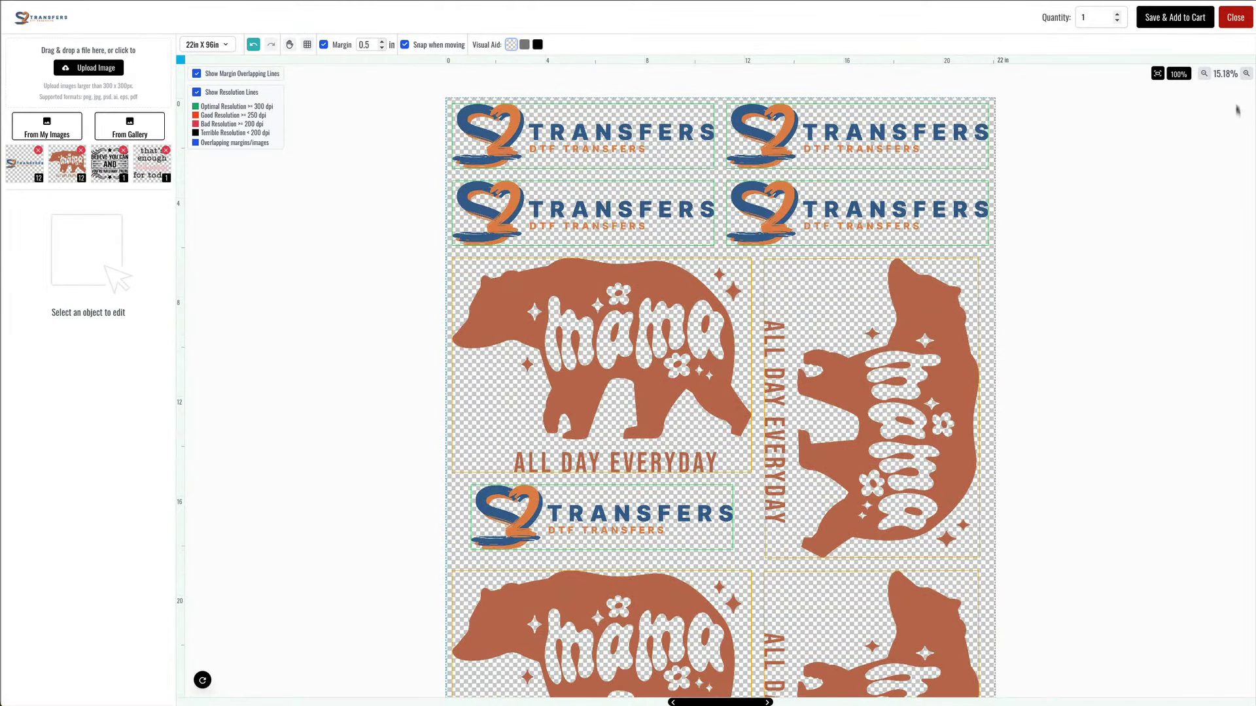
Save the 22" x 96" sheet to the cart with Print Anyway enabled and start a new design
click(1204, 76)
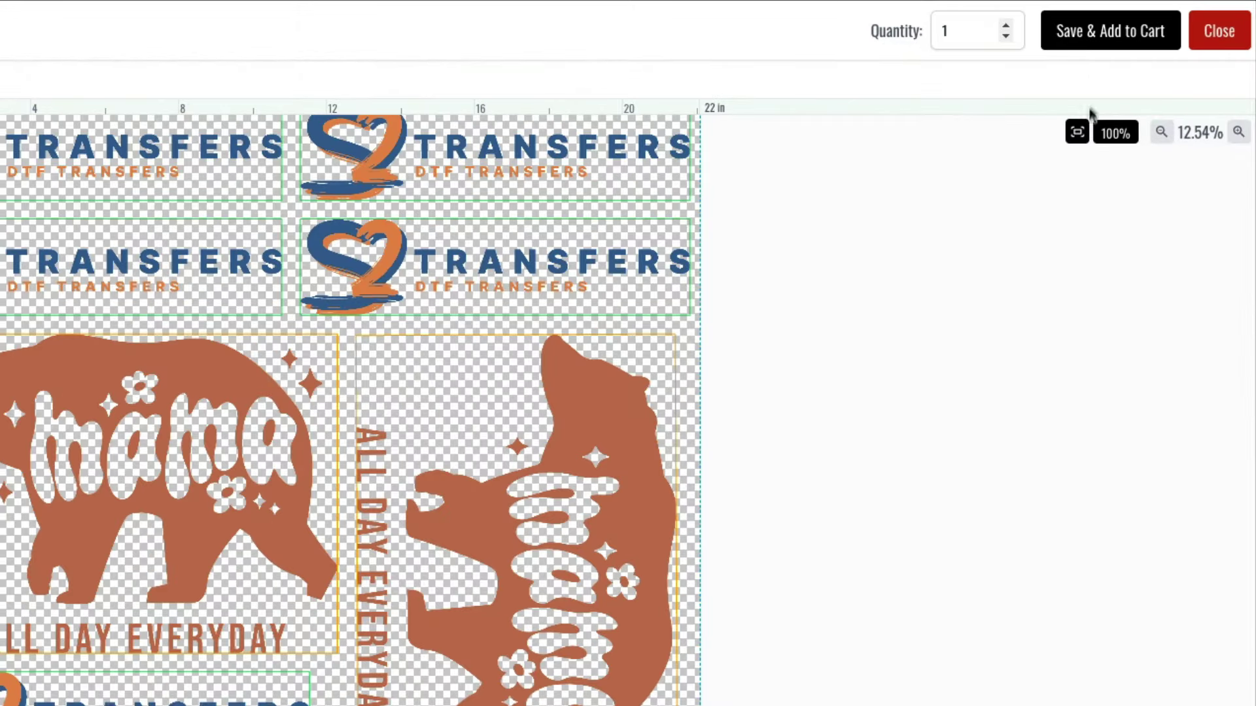
click(1112, 43)
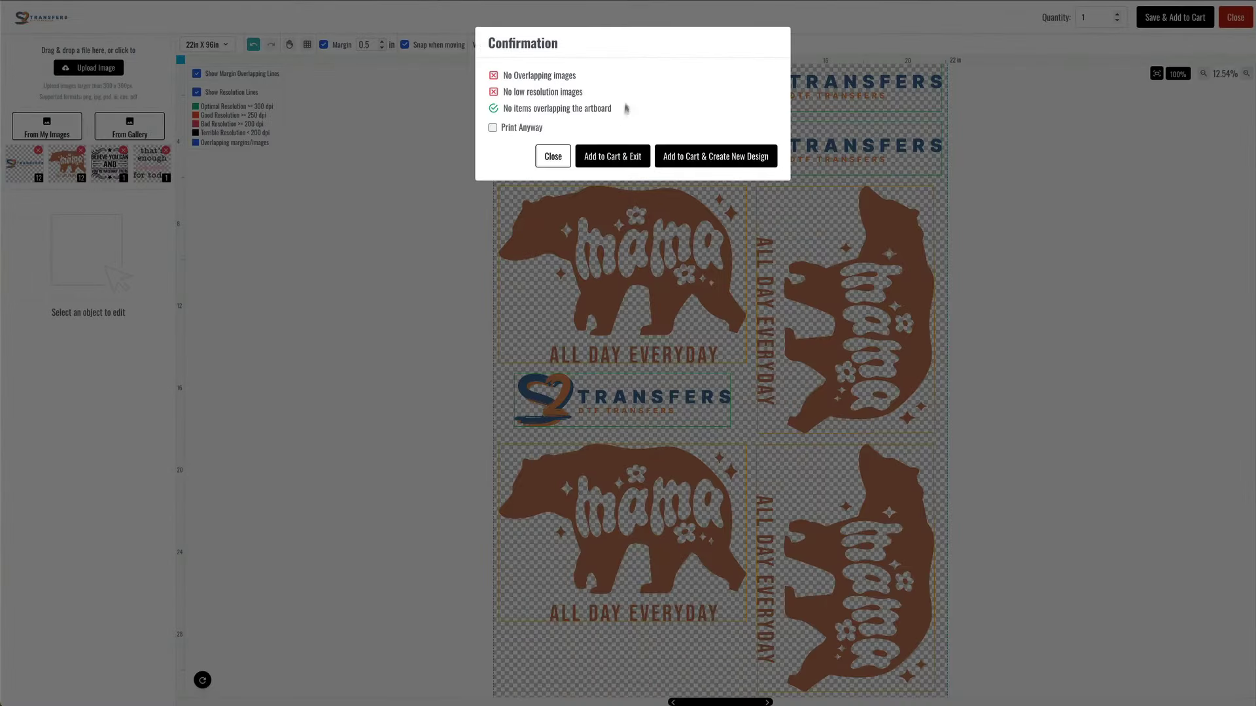
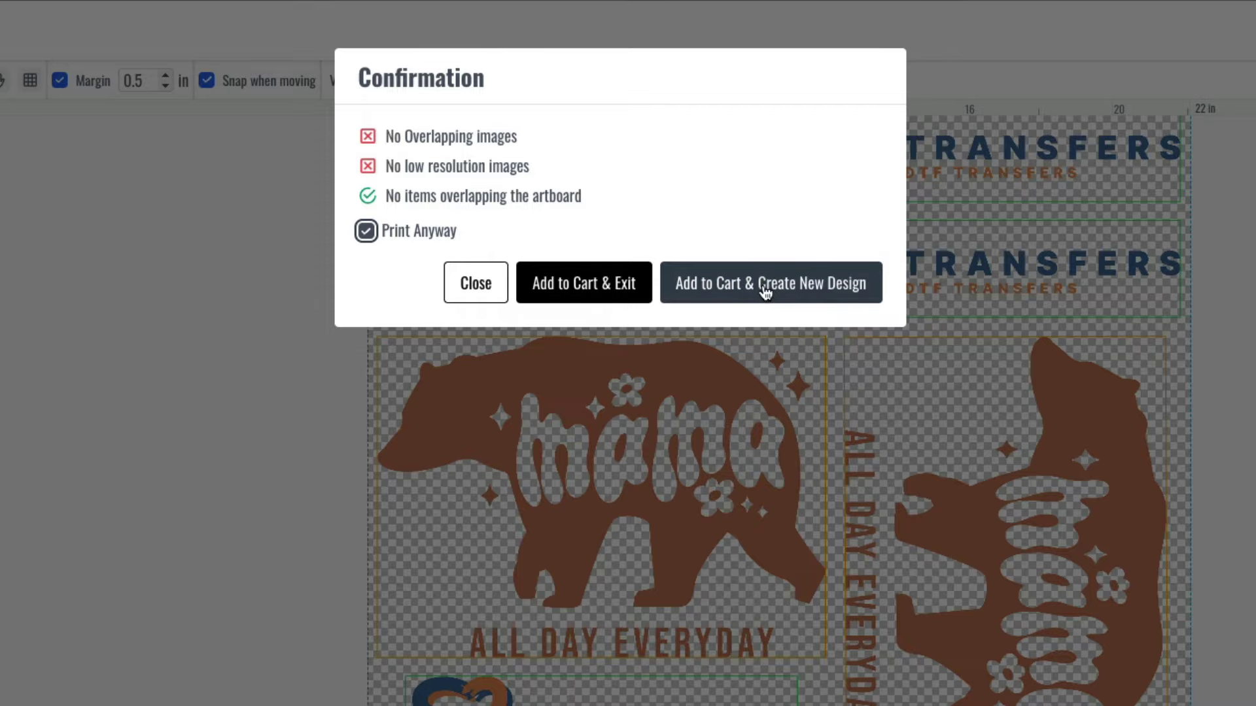
click(765, 285)
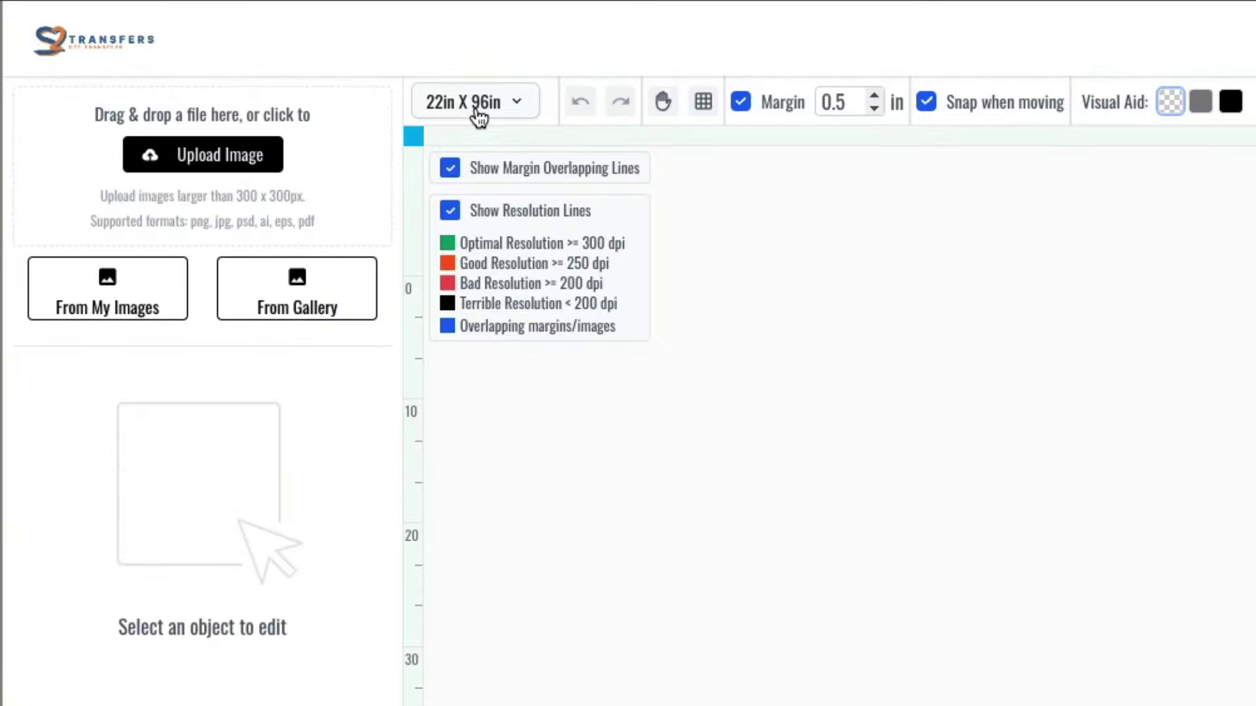
Set the new sheet's size to 22in X 24in and place the saved S2 Transfers logo on it
click(479, 117)
click(496, 154)
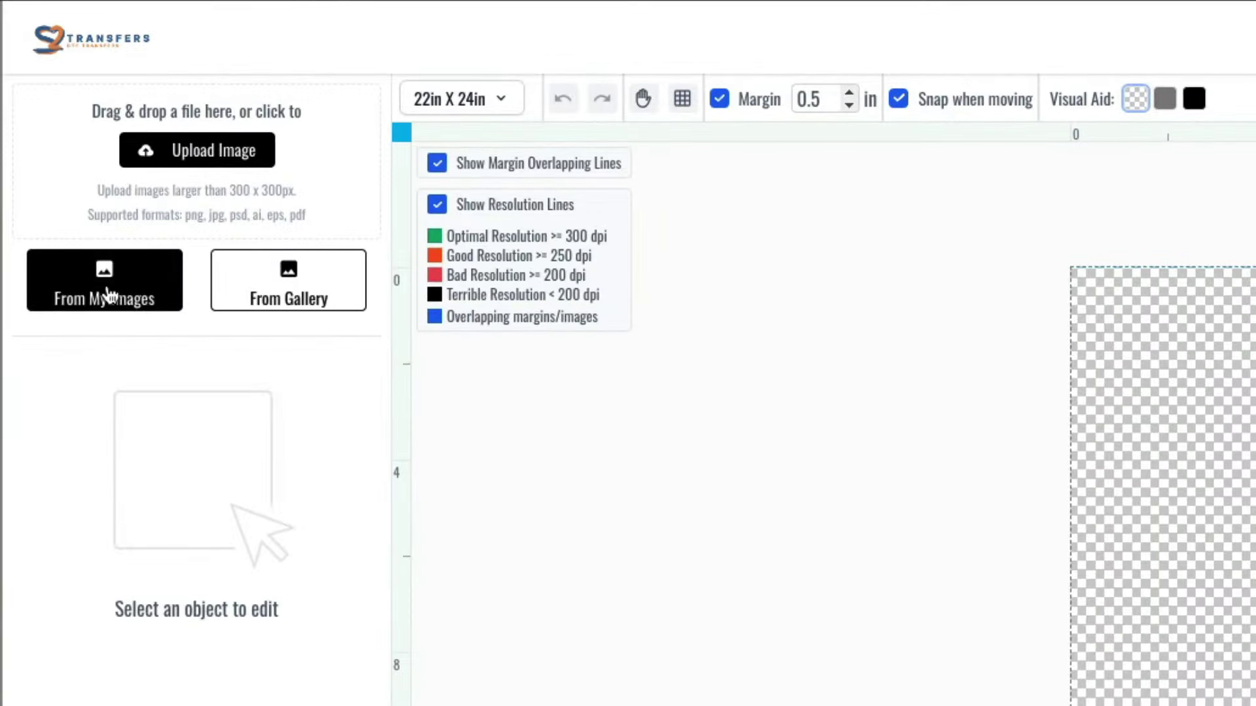
click(108, 296)
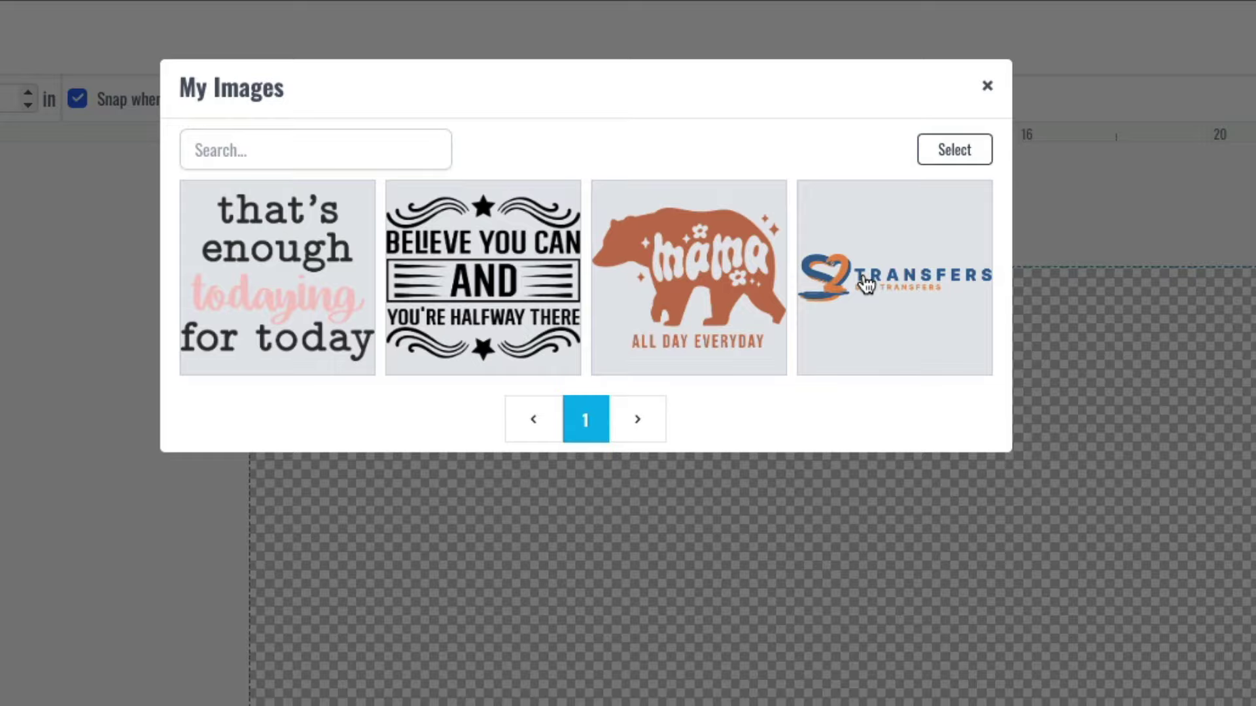
click(866, 284)
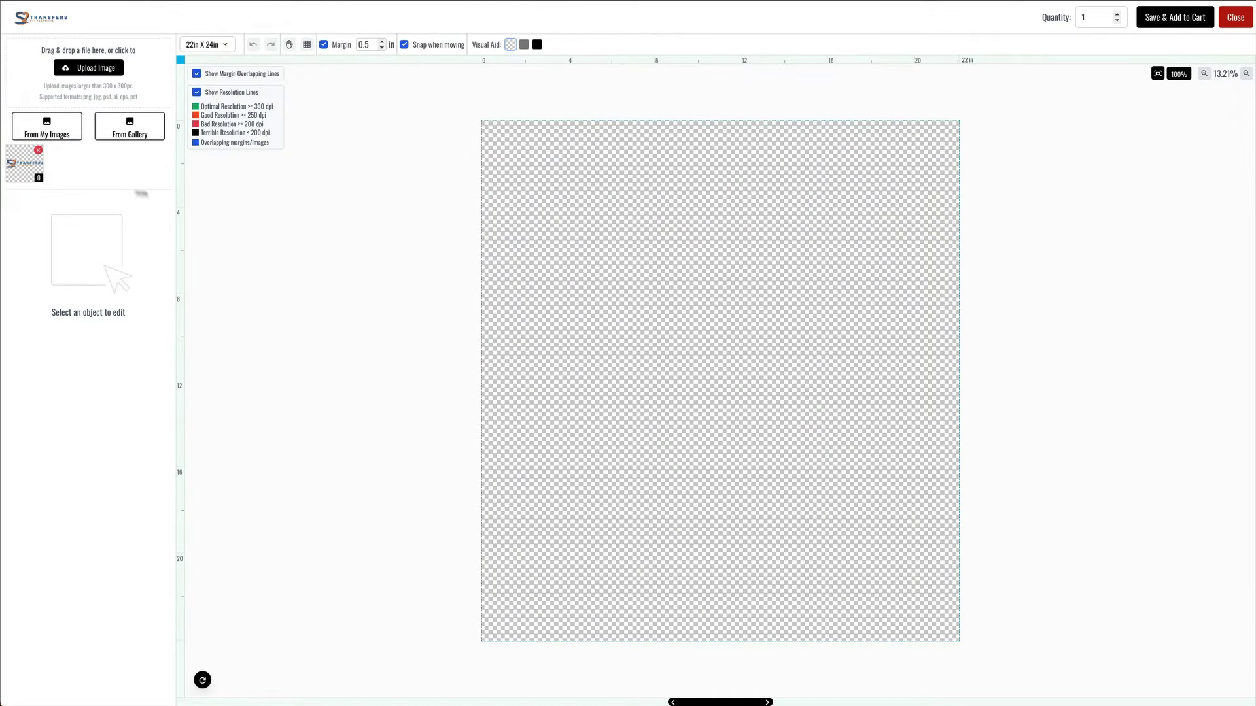
click(24, 163)
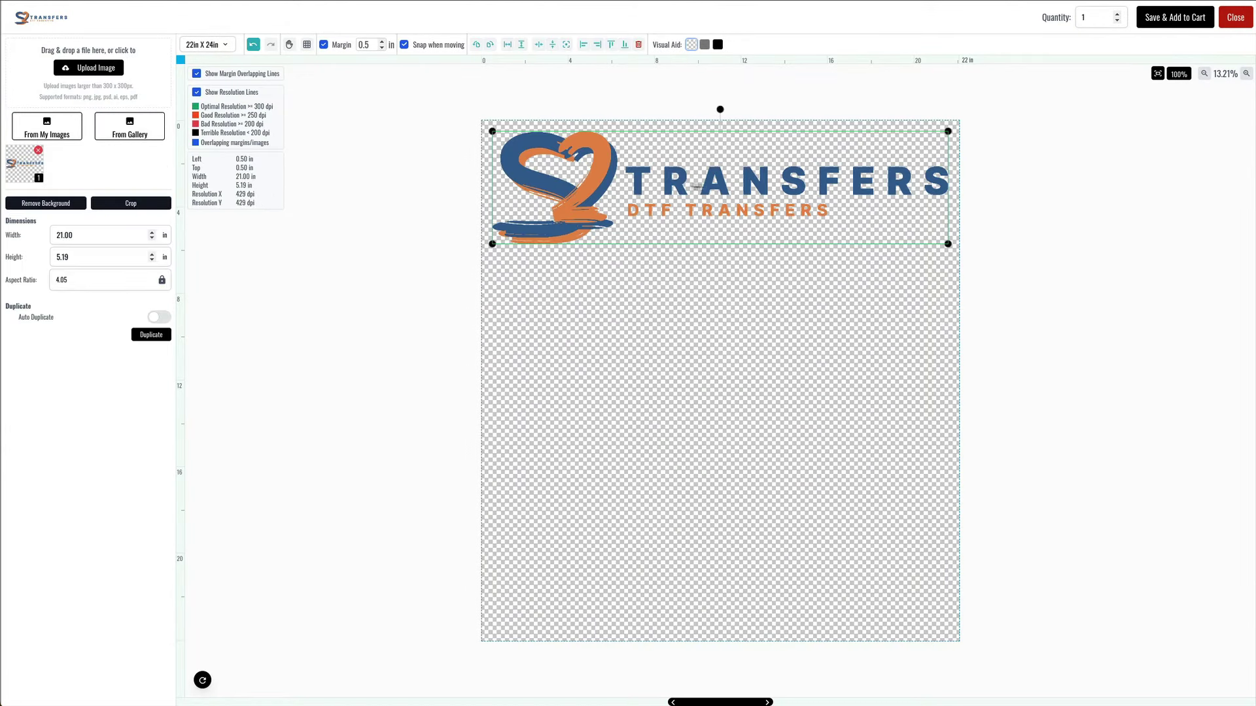
Set the logo's width to 10.5 in and auto-duplicate it 10 times with a 0.5 in margin
double_click(111, 231)
text(10.5)
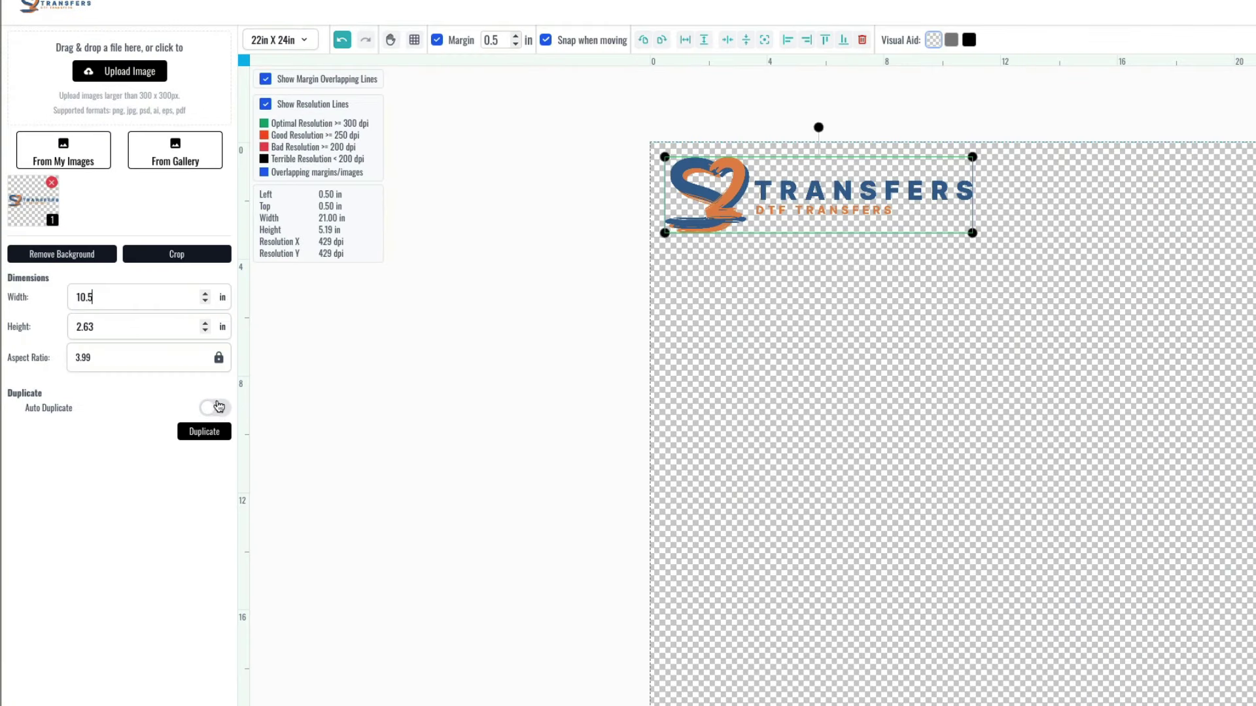
click(159, 317)
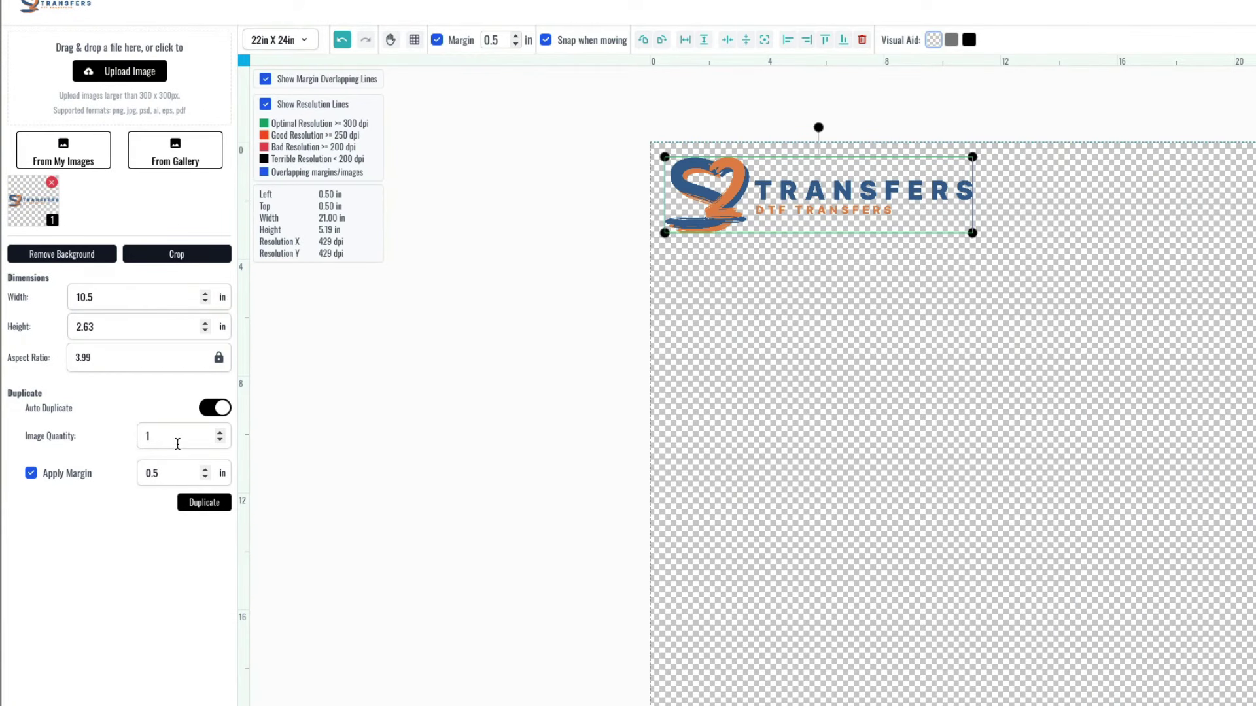
click(160, 473)
key(BackSpace)
key(BackSpace)
click(177, 433)
text(10)
click(200, 509)
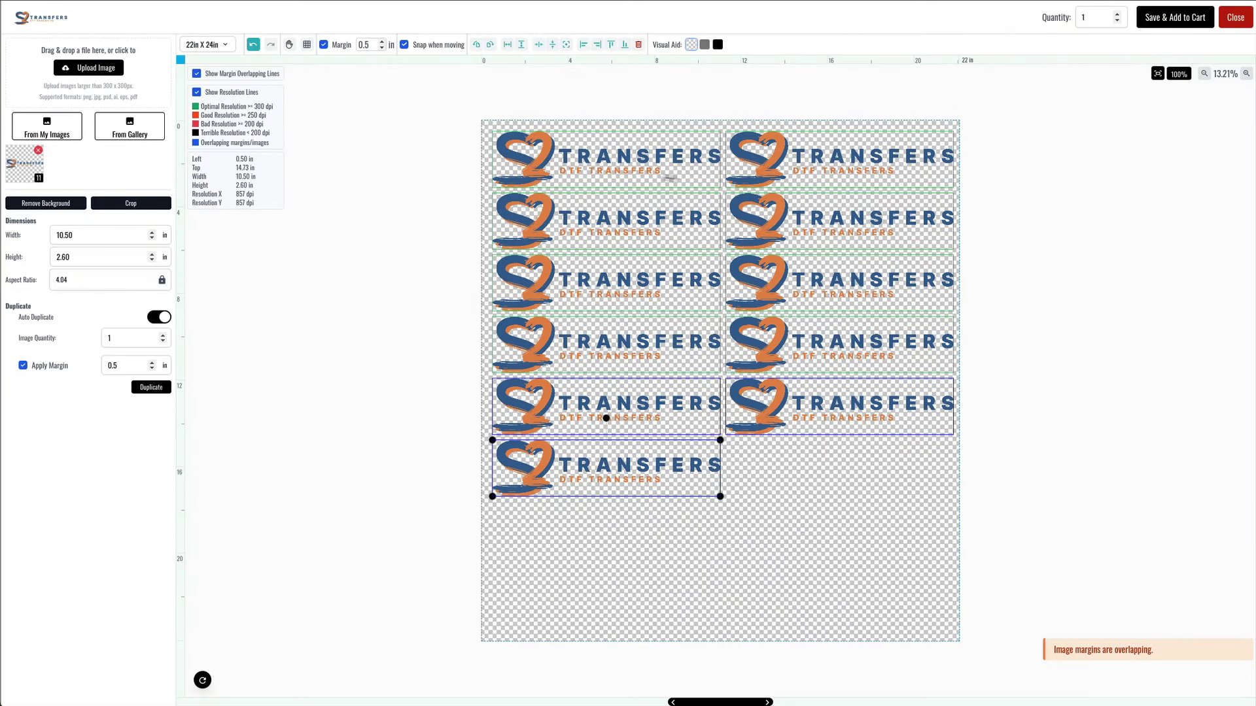
Adjust the lowest logo to about 14.71 in from the sheet's upper edge and duplicate it three times
click(779, 465)
click(672, 469)
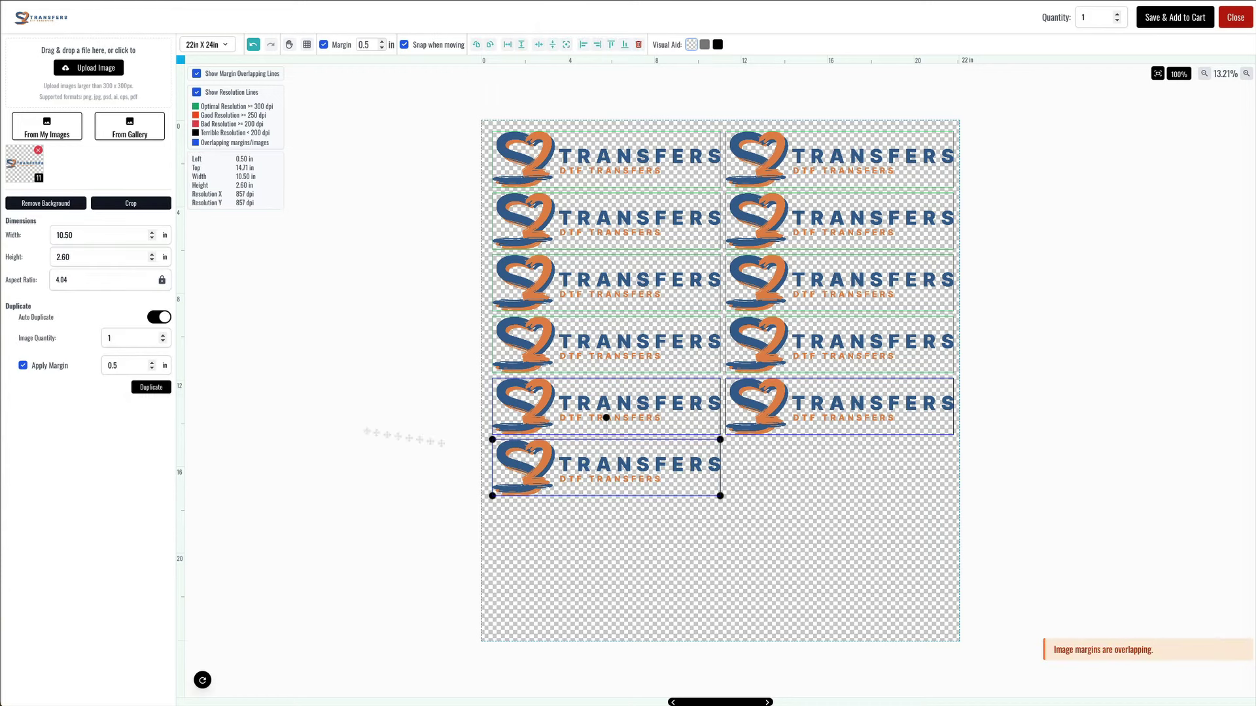
click(149, 388)
click(149, 388)
click(149, 388)
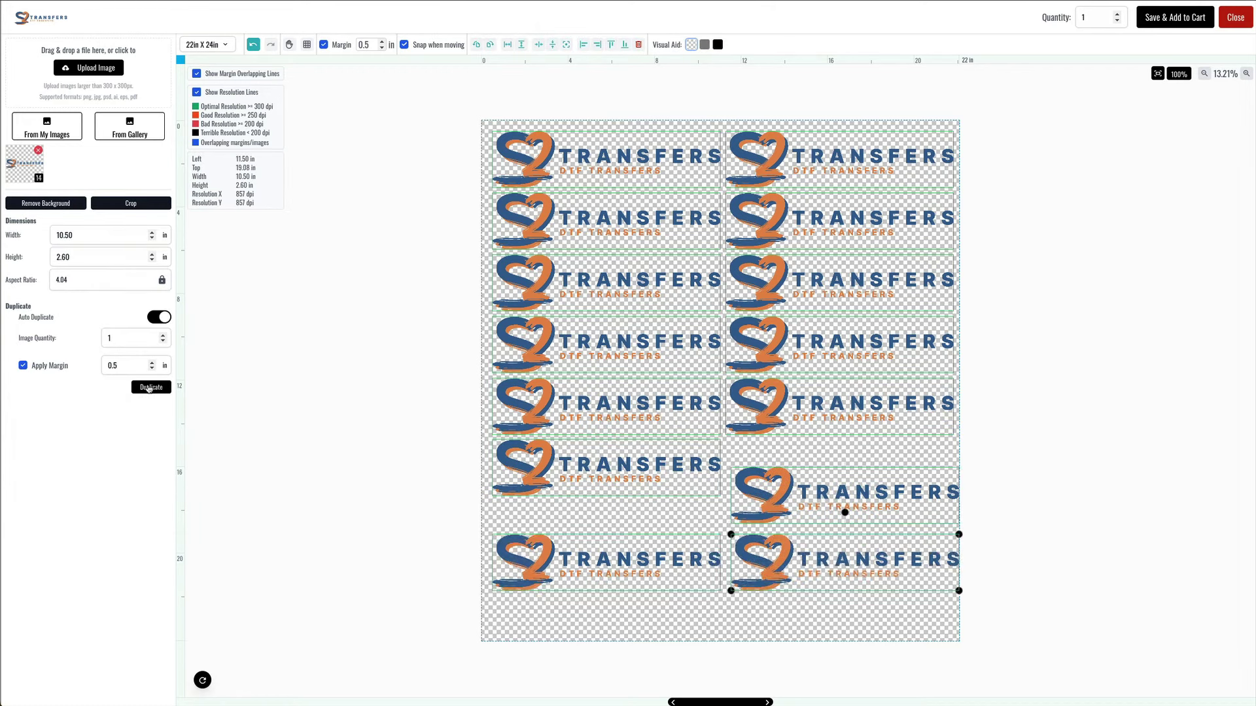
Arrange the three copies to complete the sixth row and form a seventh row about 17.7 to 17.8 in down the sheet
drag(812, 519, 807, 490)
drag(589, 572, 592, 541)
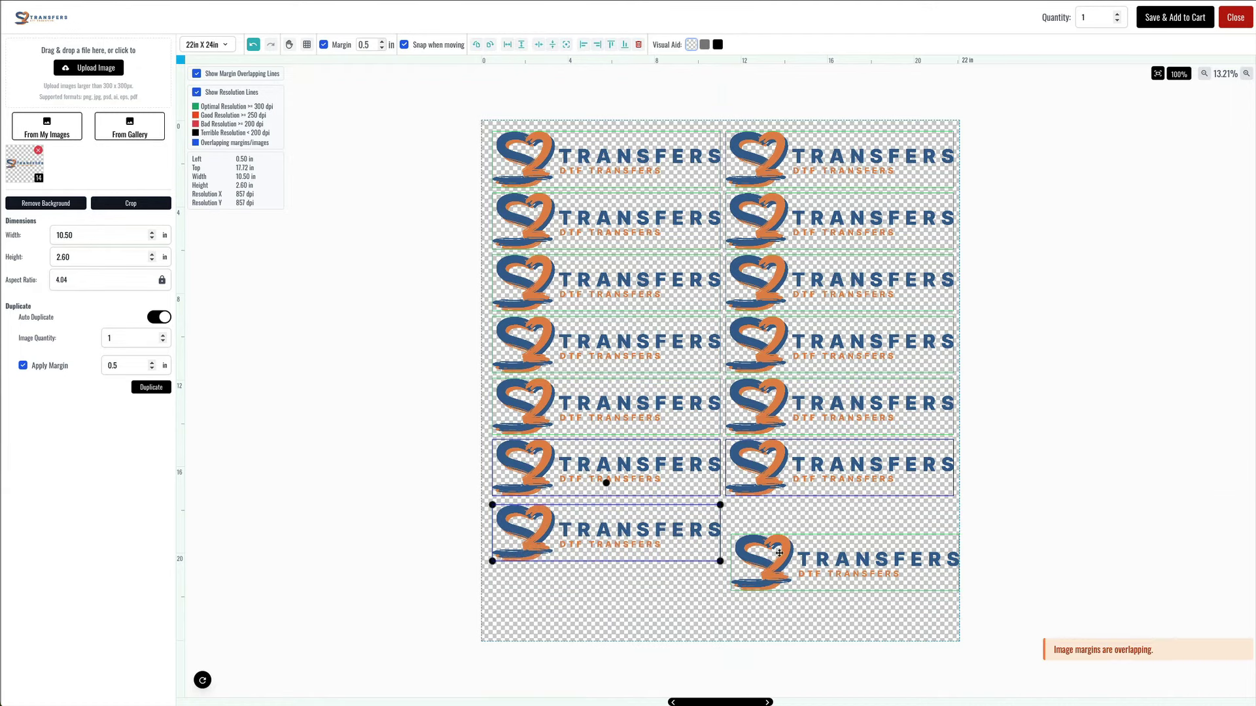
drag(778, 551, 775, 526)
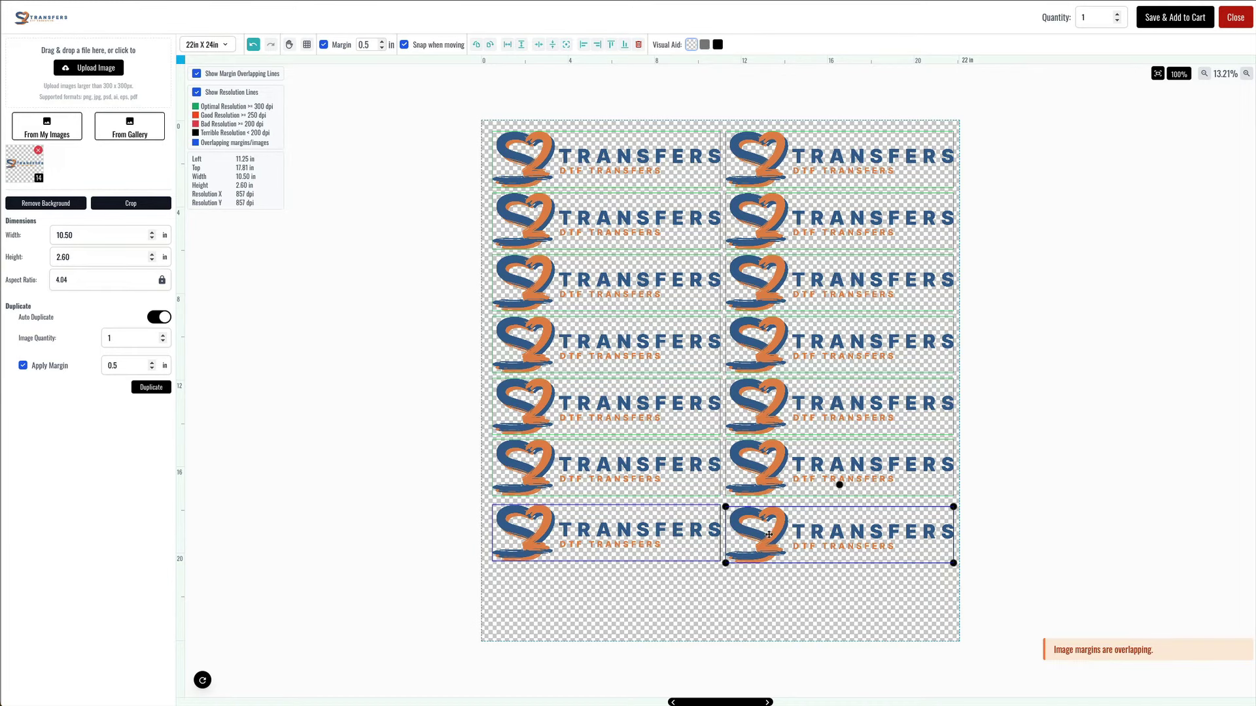
Duplicate the logo two more times to form an eighth row beneath the seventh
double_click(139, 366)
click(163, 335)
click(152, 391)
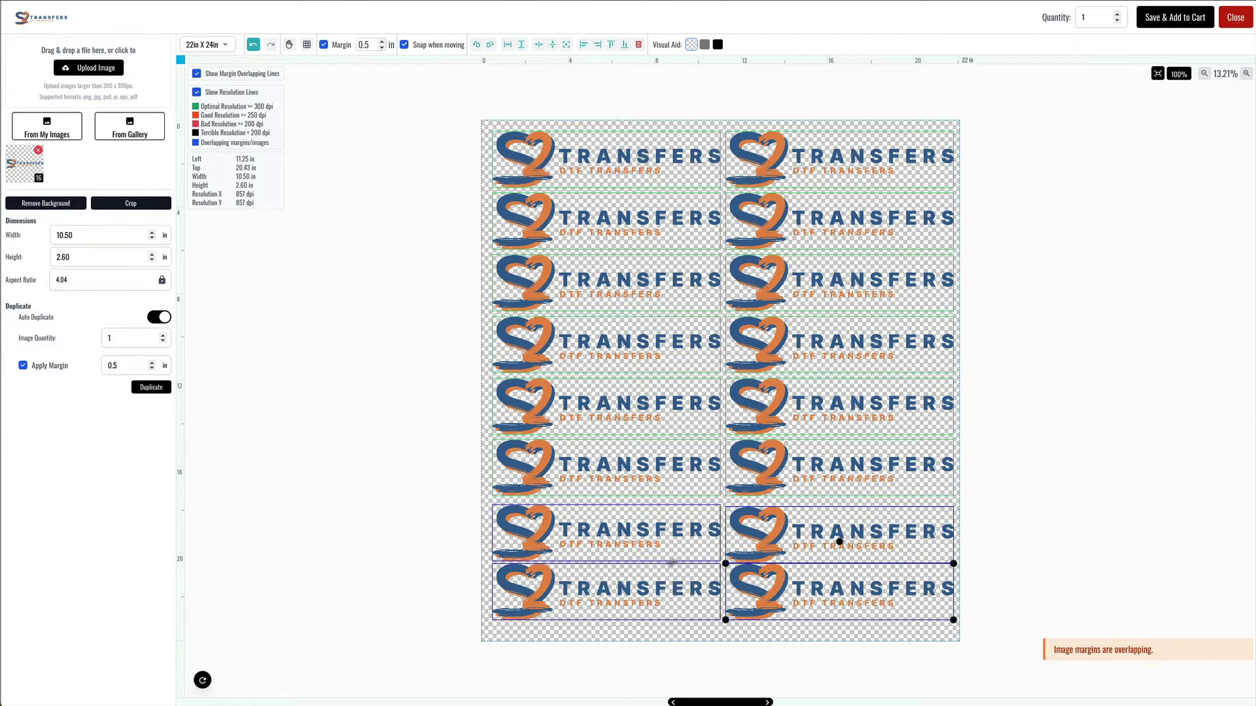
Move the lower-right logo down to about 20.65 in from the sheet's upper edge, keeping it 11.25 in from the left edge
click(1055, 497)
click(813, 596)
scroll(767, 587, down, 1)
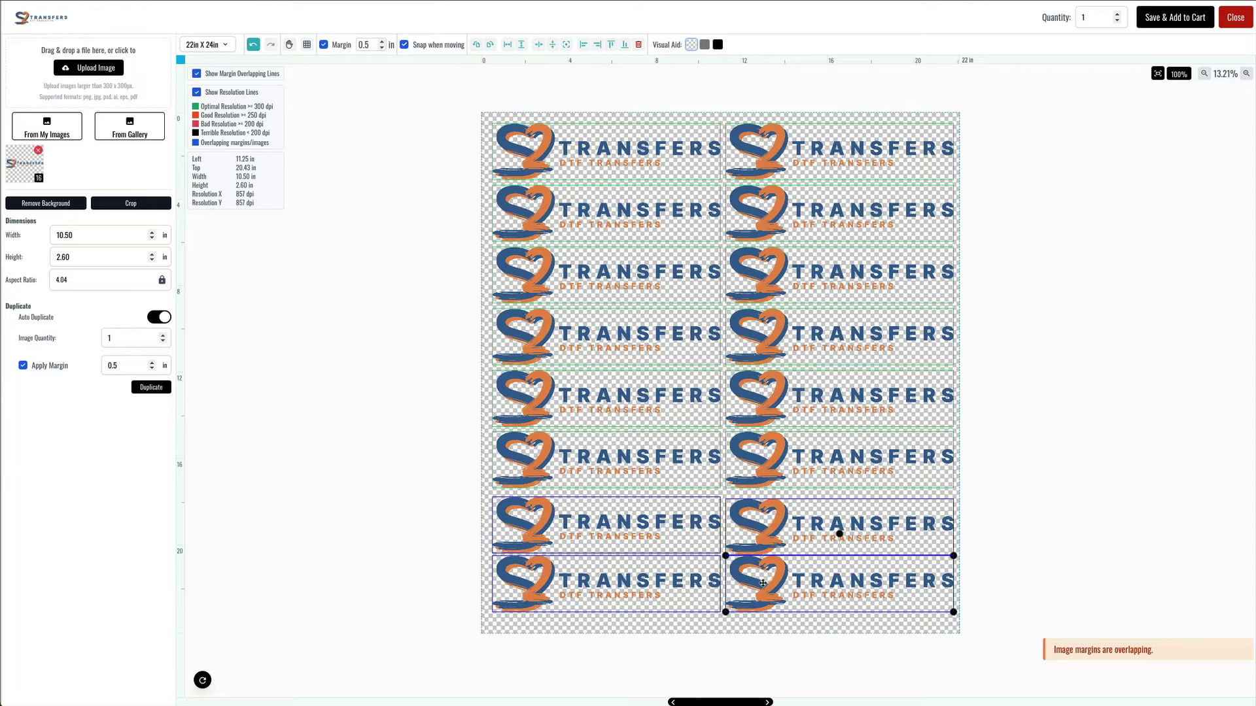
drag(762, 582, 774, 589)
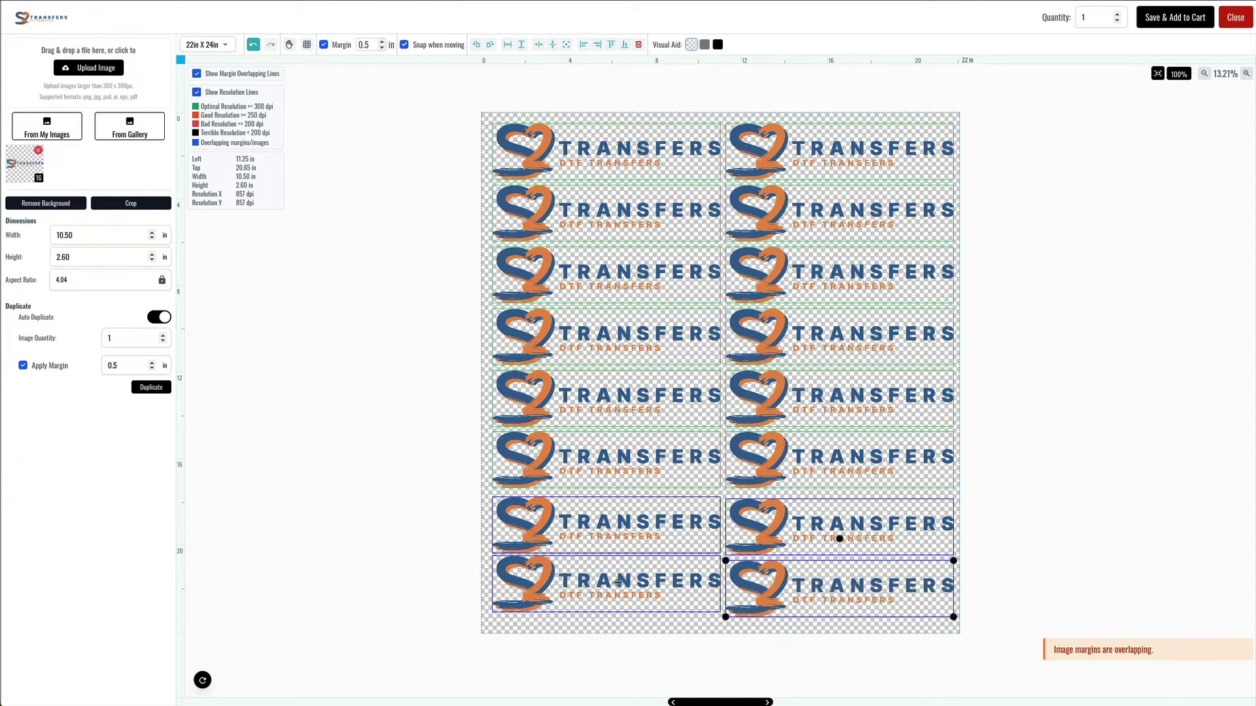
click(618, 582)
click(1091, 498)
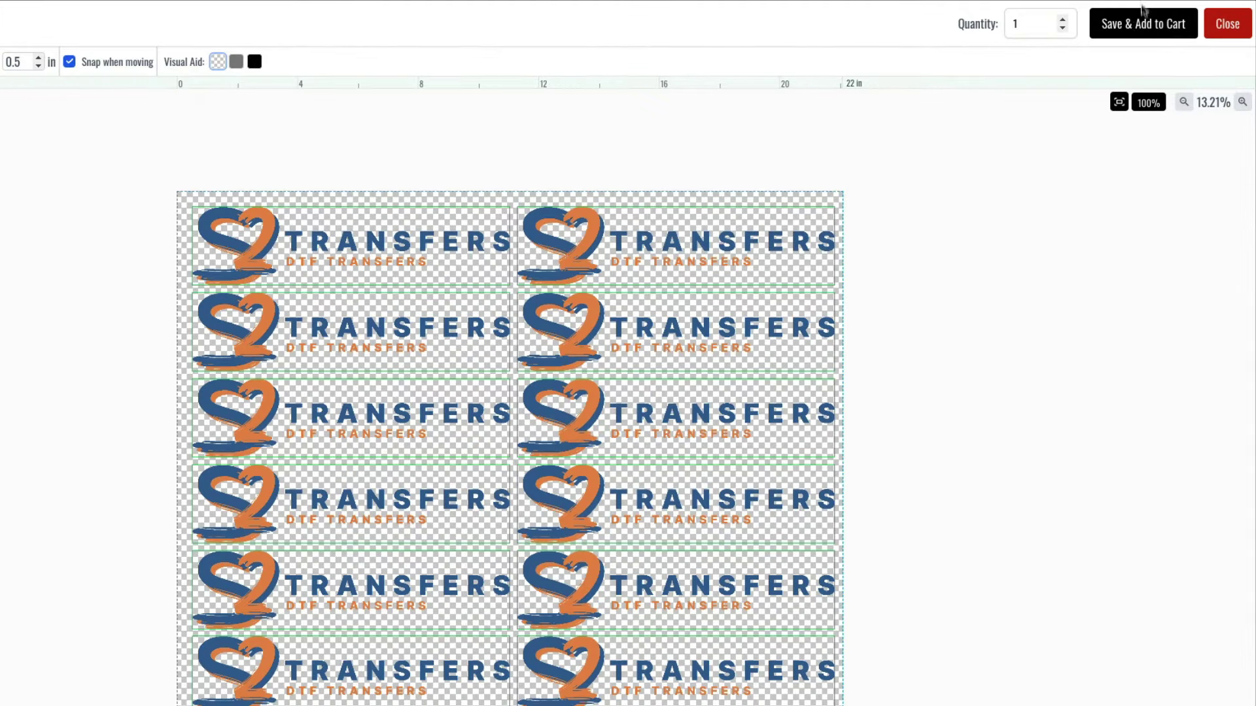
Save the 22" x 24" sheet to the cart with Print Anyway enabled and exit the builder
click(1142, 27)
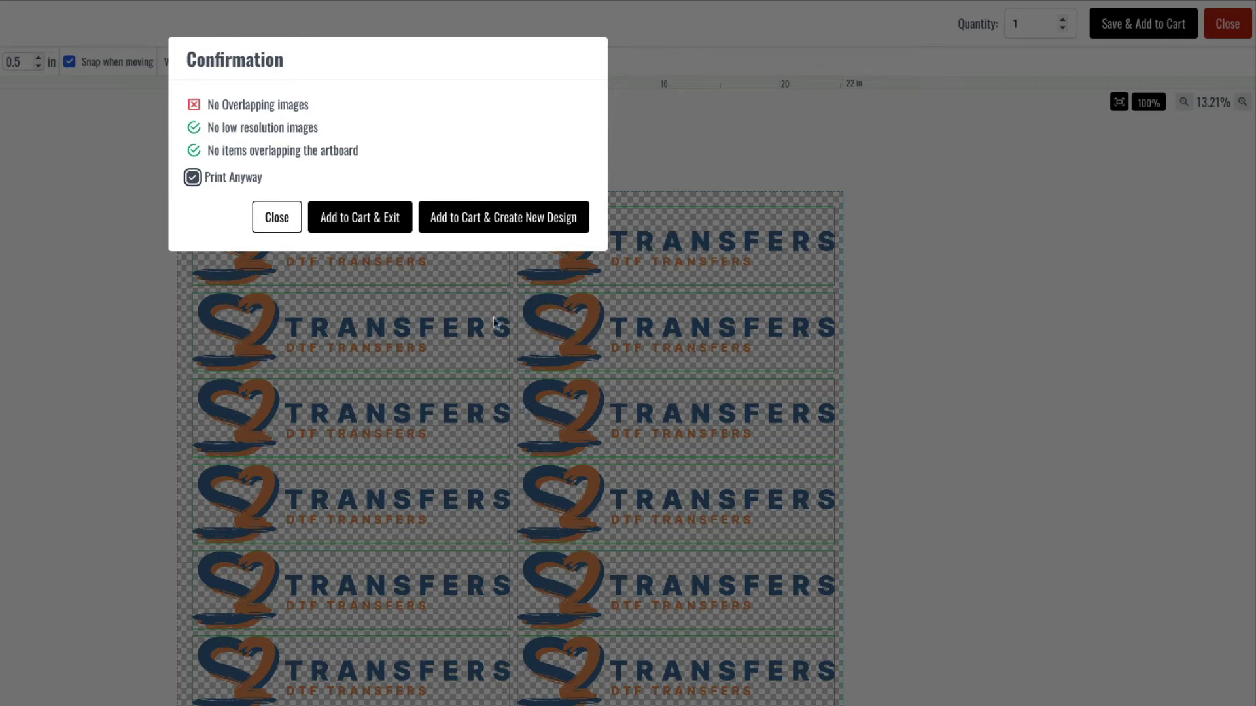
click(360, 222)
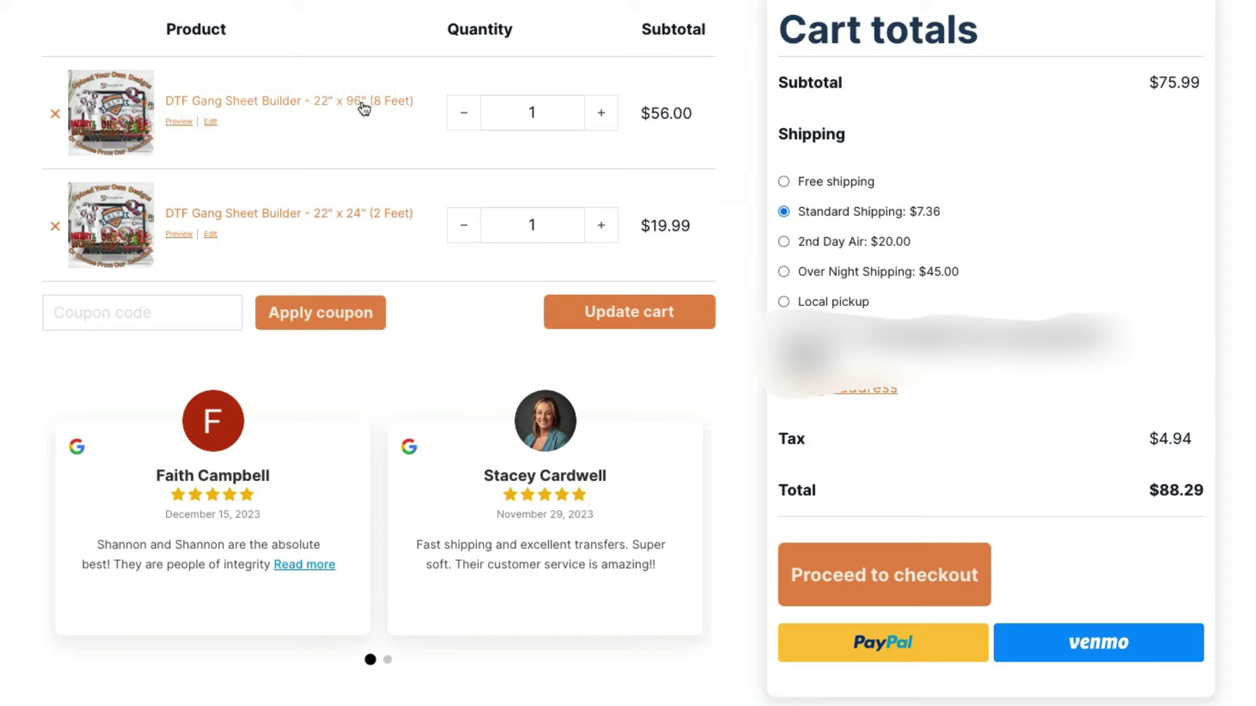
Preview the 22" x 96" sheet from the cart and reopen that design for editing
click(178, 124)
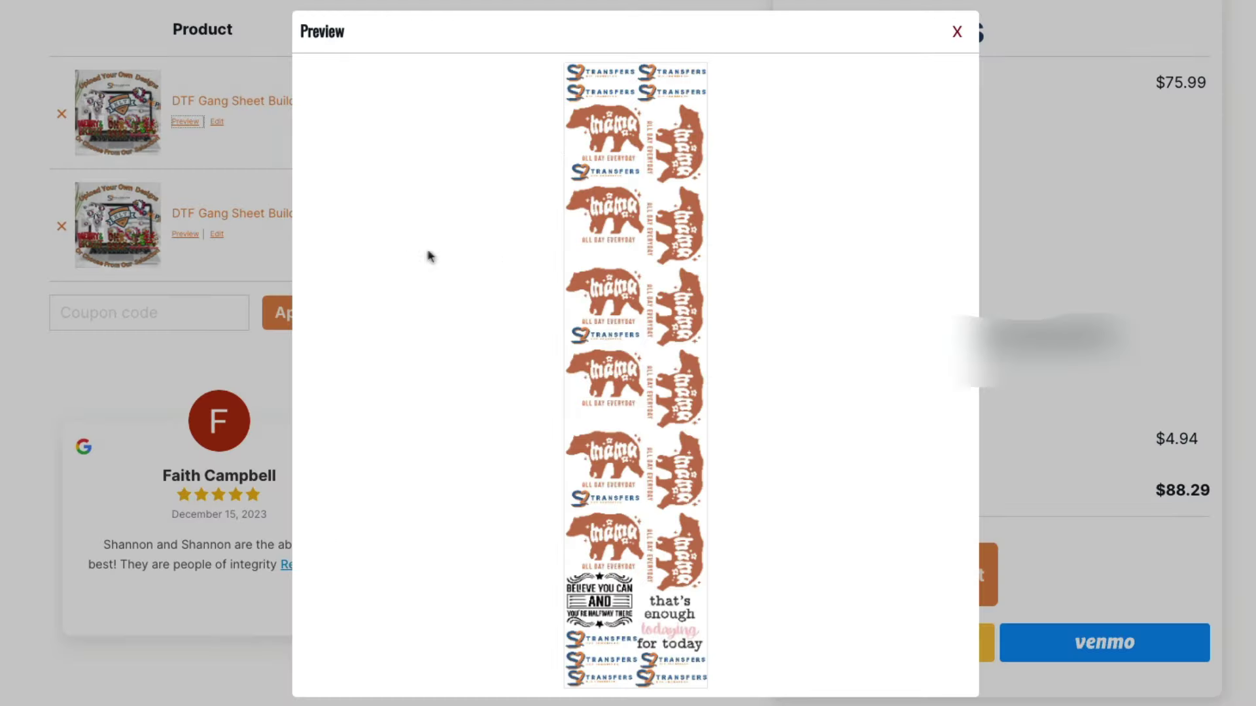
click(956, 32)
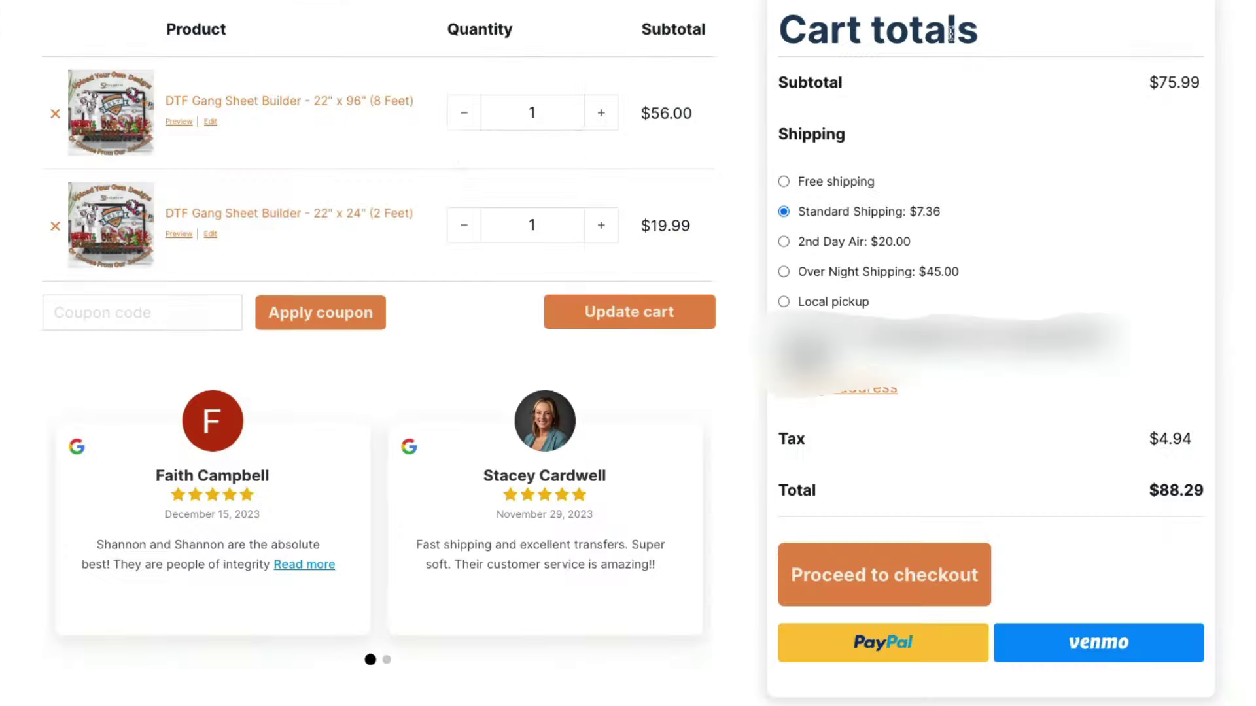
click(210, 123)
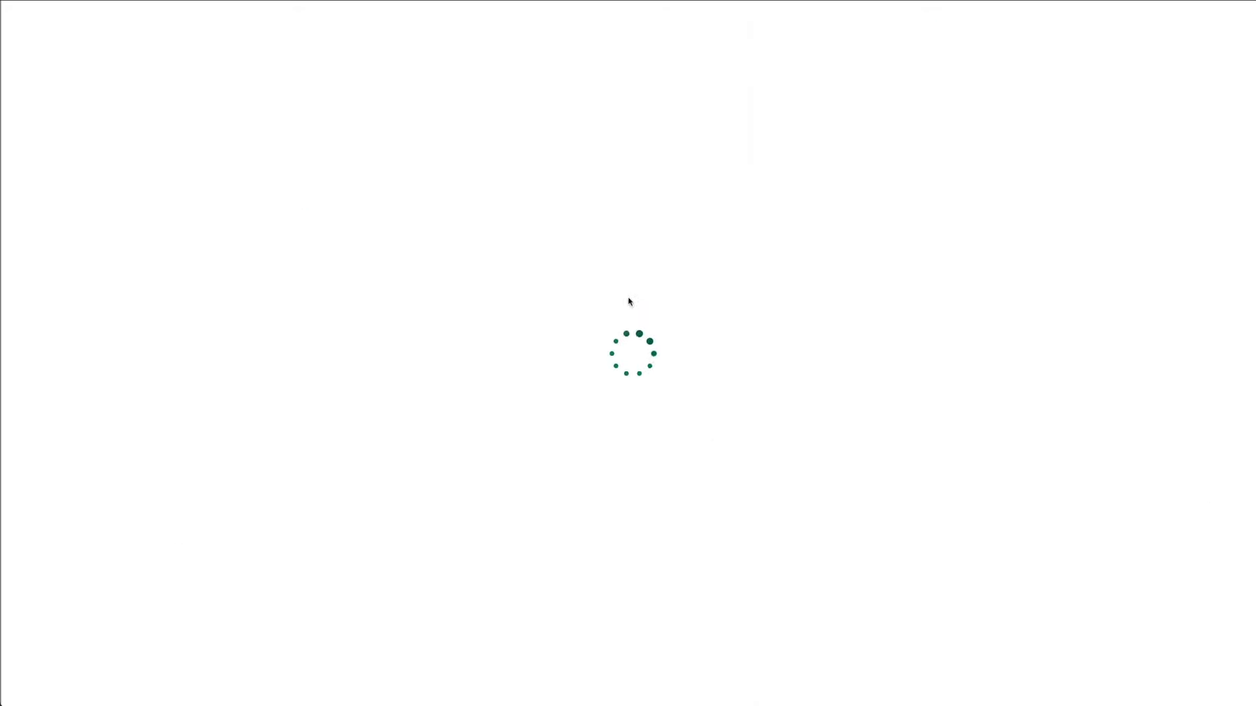
scroll(781, 504, down, 1)
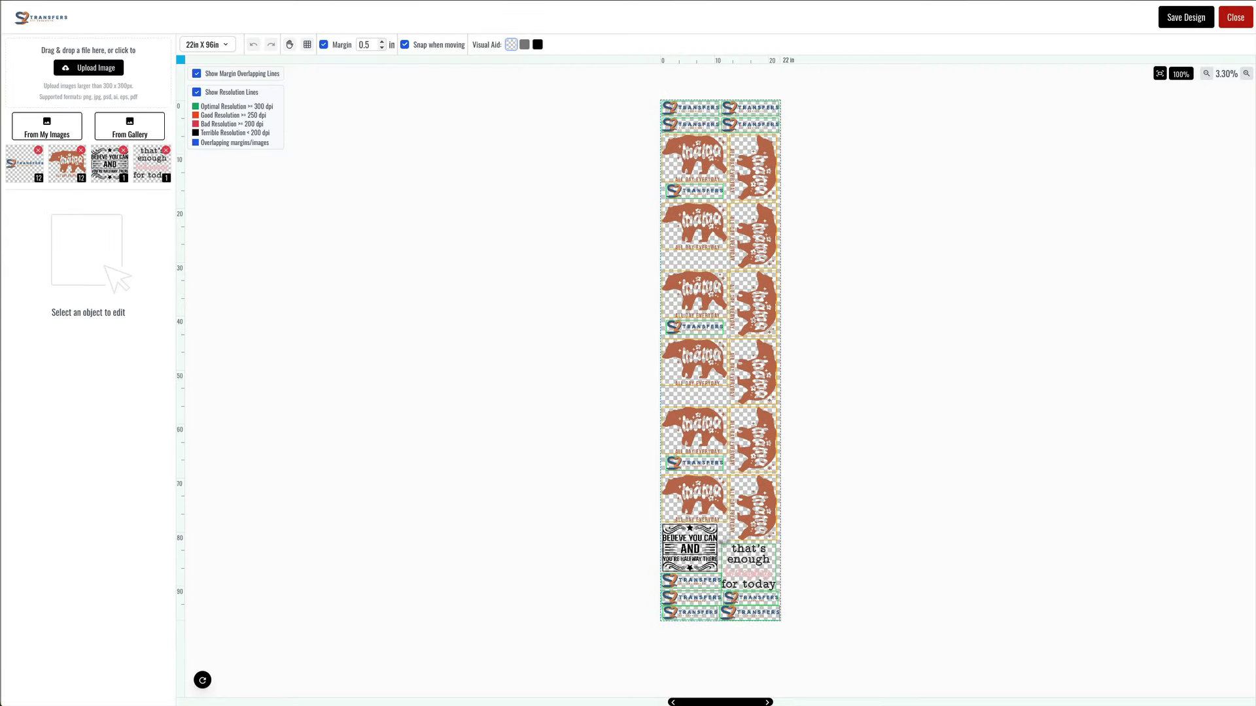
Save the reopened 22" x 96" design with Print Anyway enabled and return to the cart
click(1176, 27)
click(491, 128)
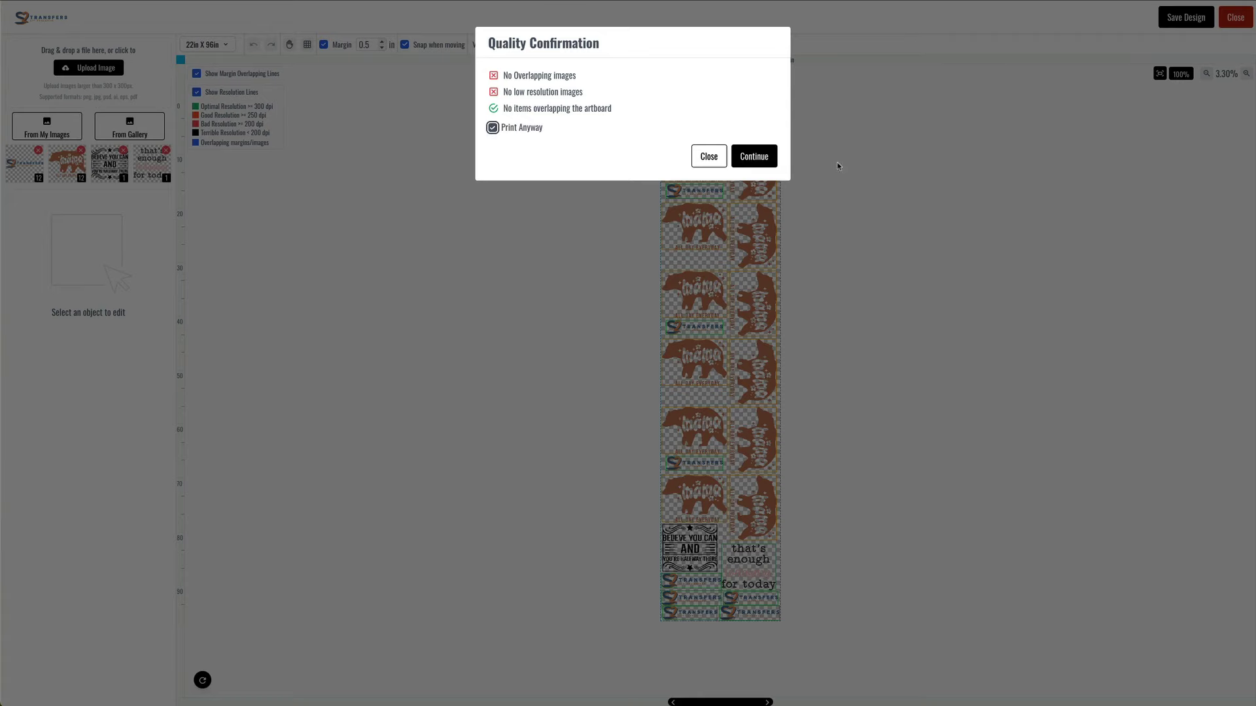
click(754, 157)
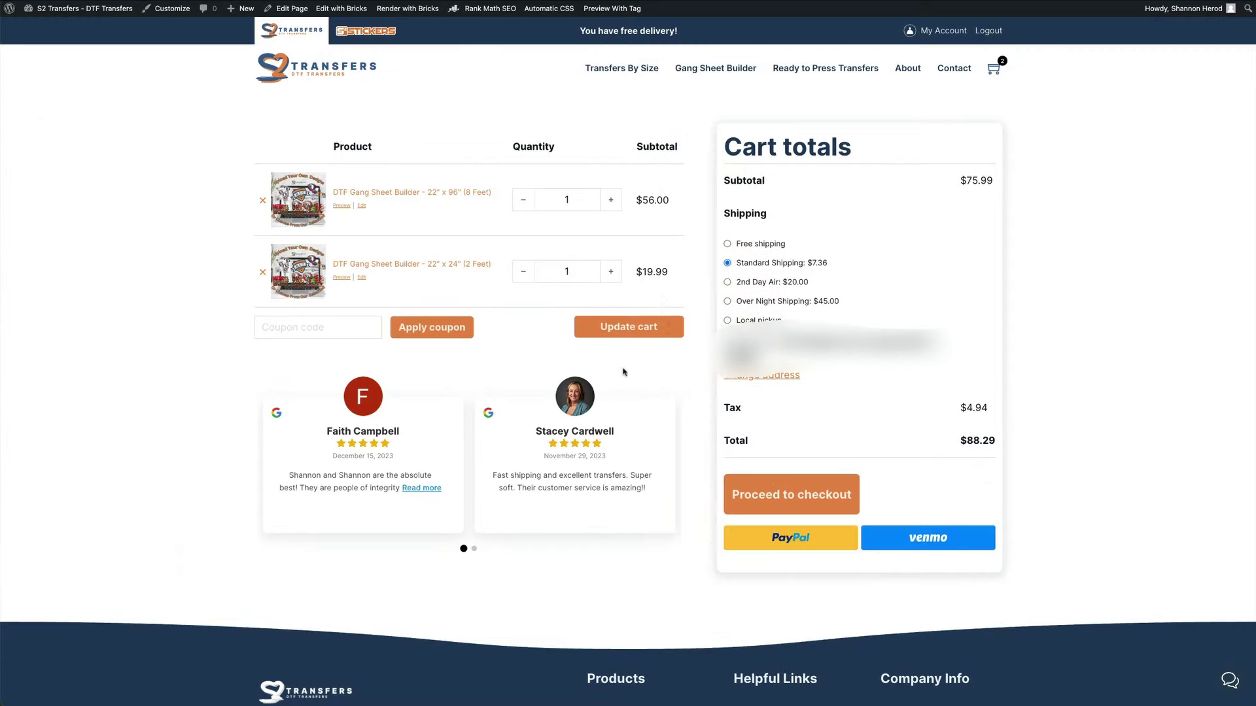
Preview the 22" x 24" sheet from the cart and close its preview
click(344, 277)
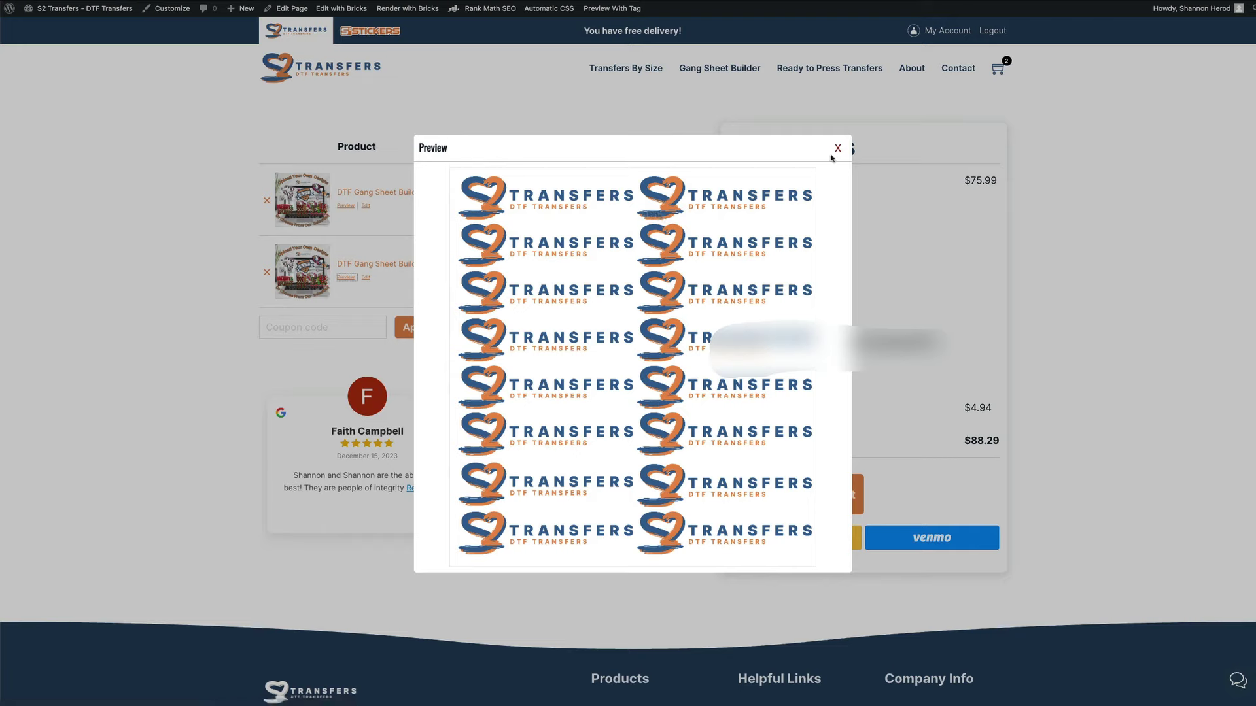
click(836, 149)
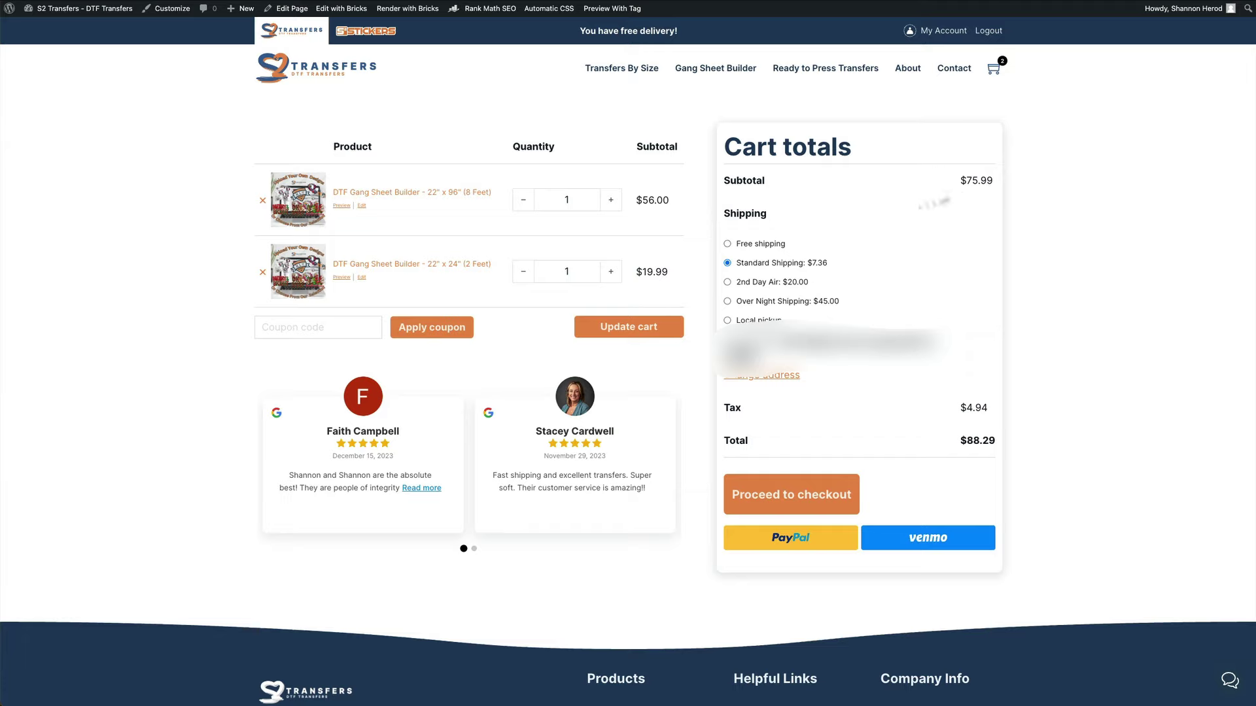
Choose free shipping for the order and proceed to checkout
click(728, 244)
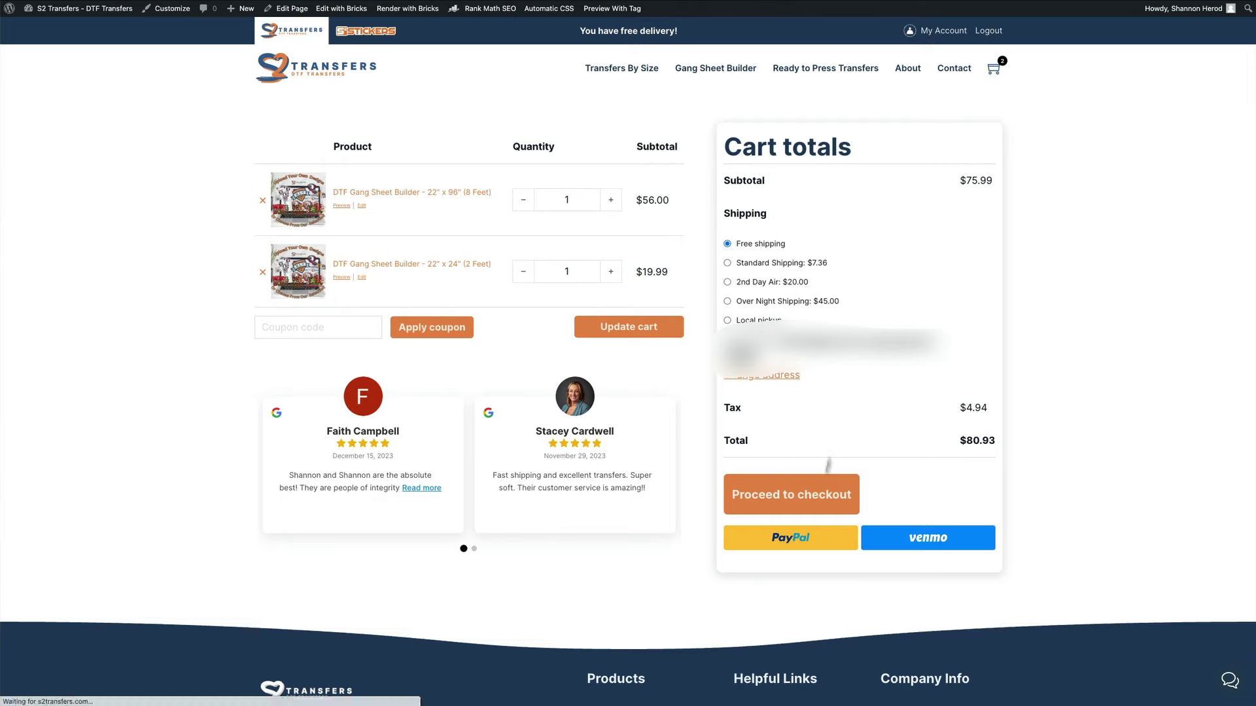
click(788, 497)
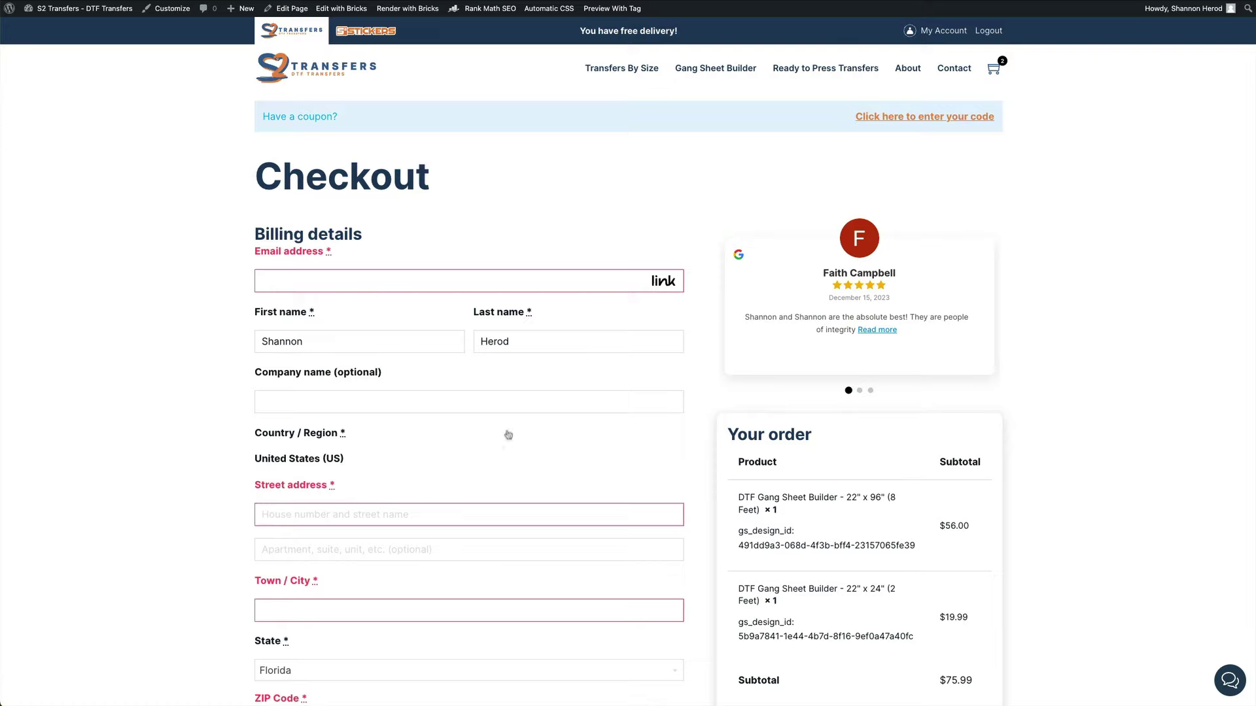
Accept the website's terms and conditions on the checkout page and try to place the order
scroll(508, 439, down, 10)
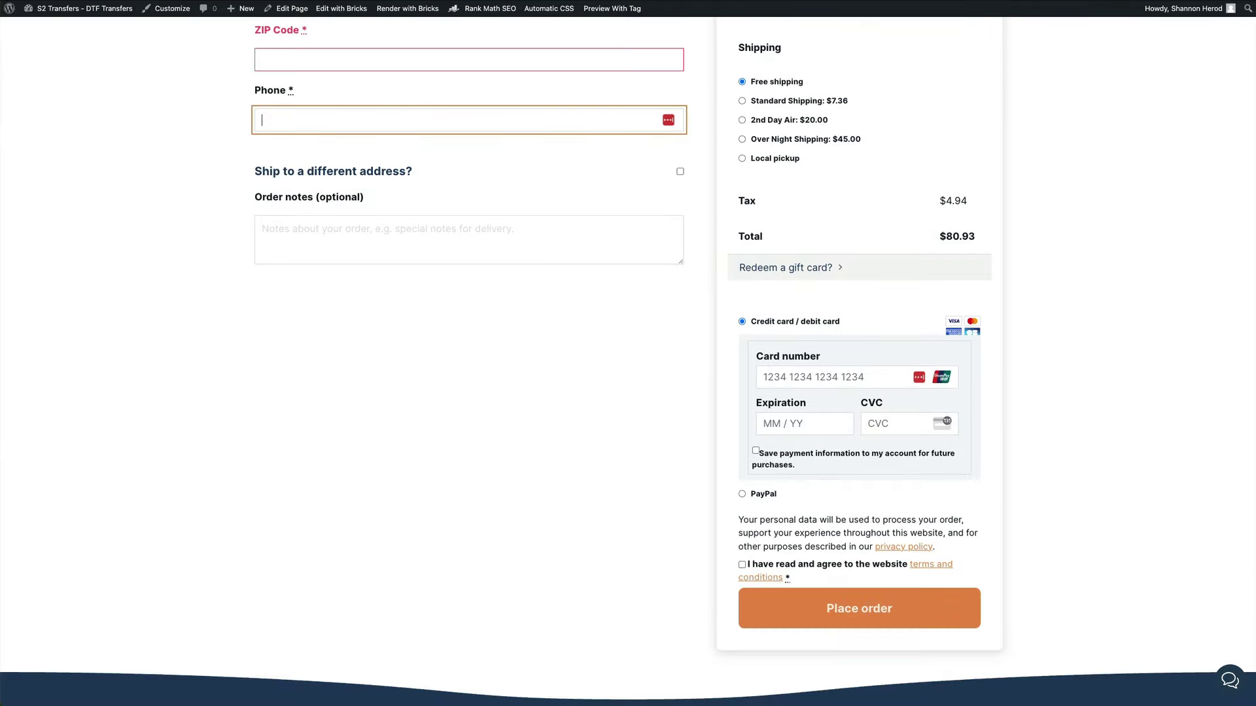
click(742, 564)
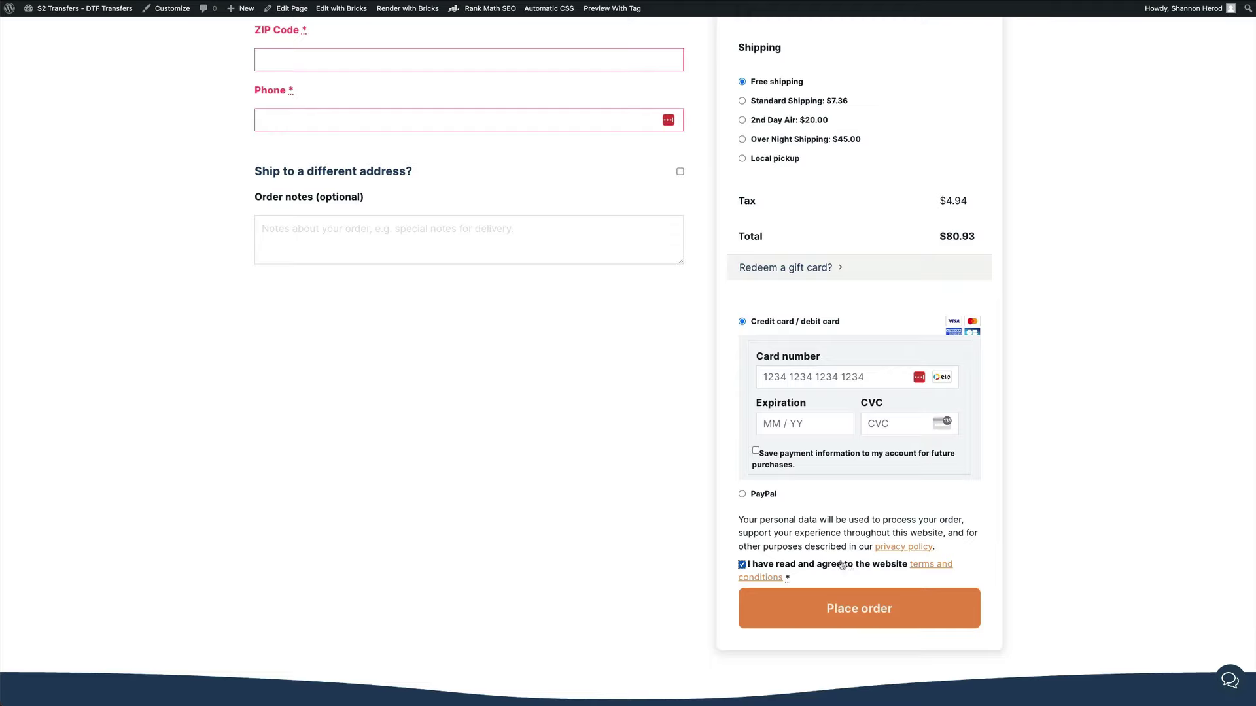
click(827, 620)
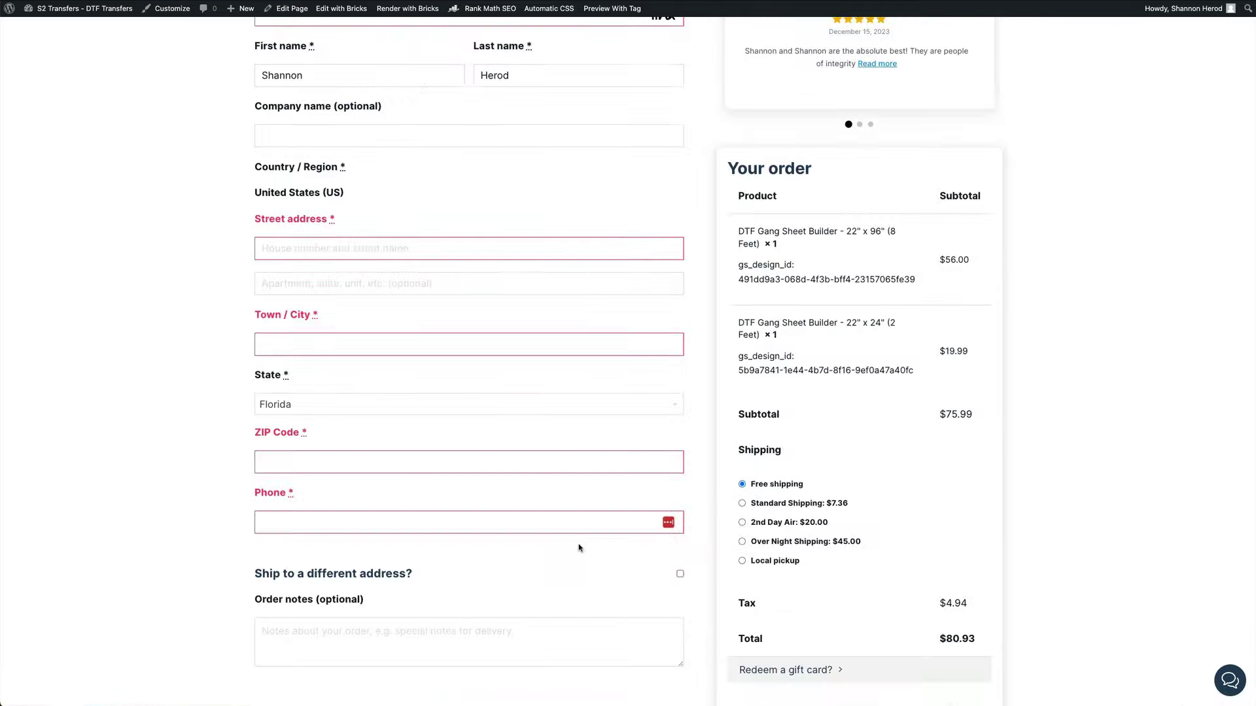